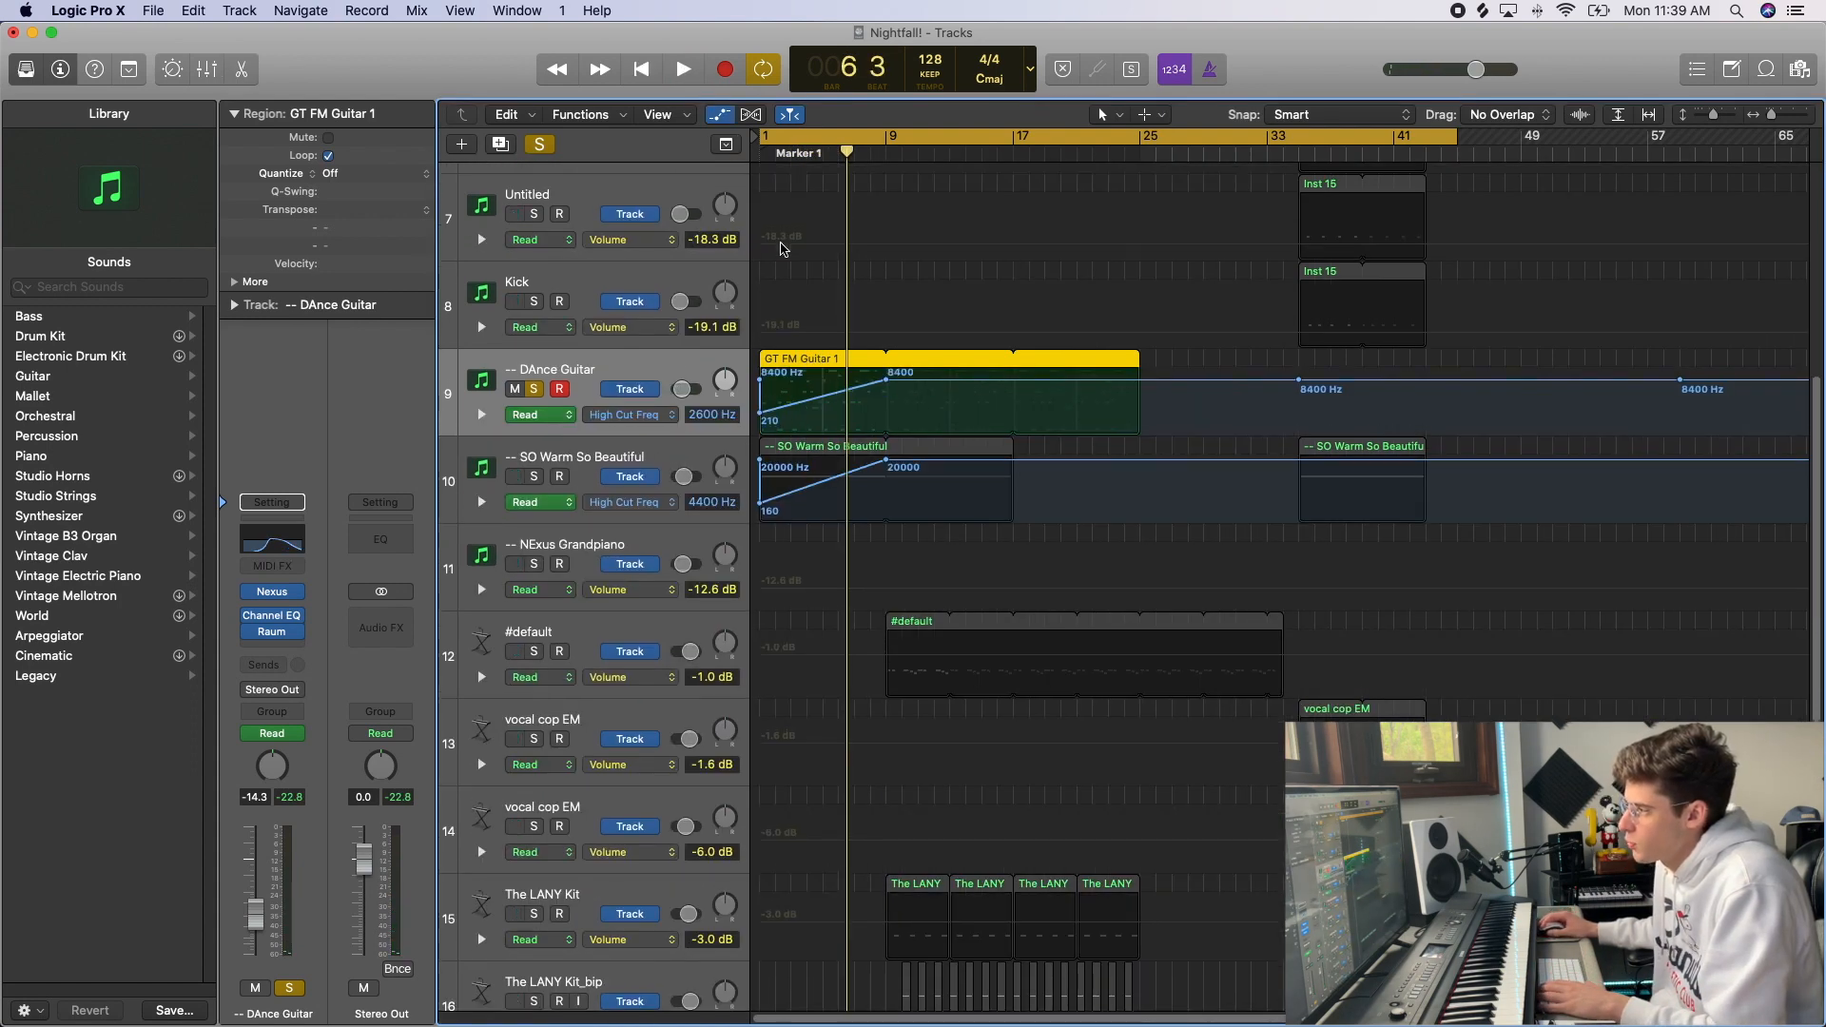
- Solo the SO Warm So Beautiful track alongside the DAnce Guitar track and open its regions in the Piano Roll
key("a")
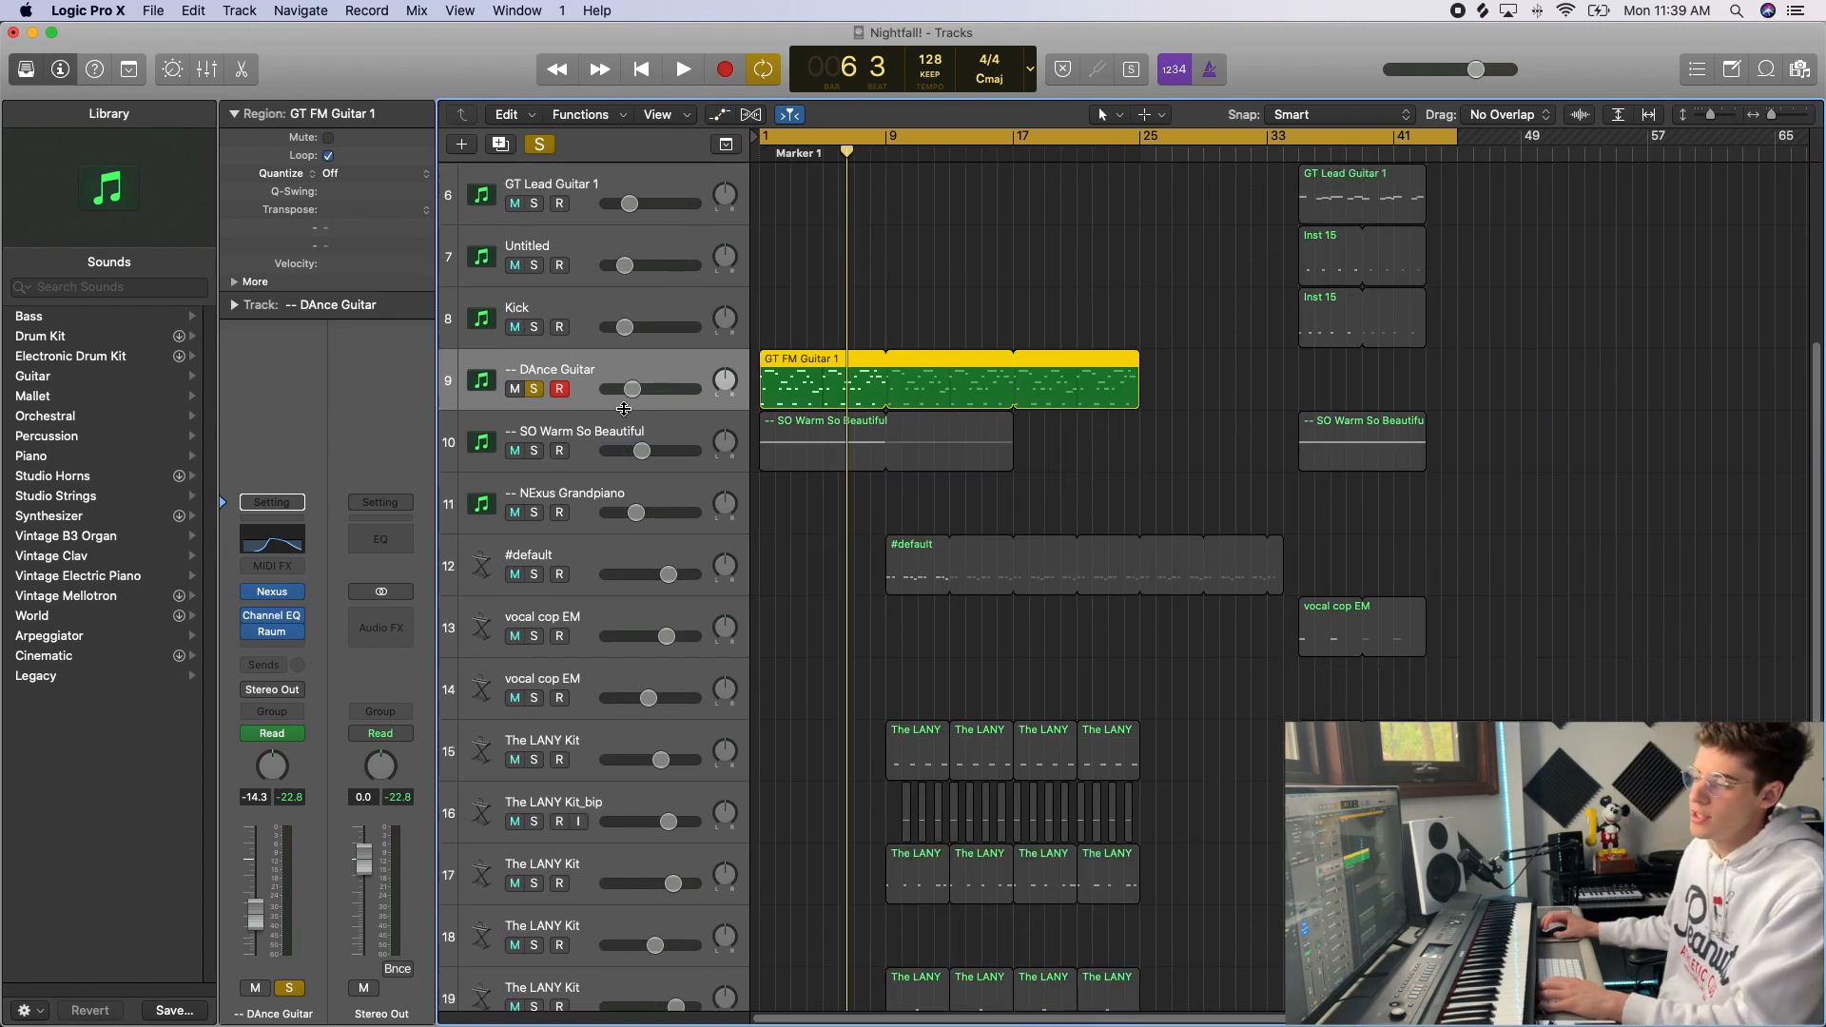
left_click(591, 433)
left_click(535, 451)
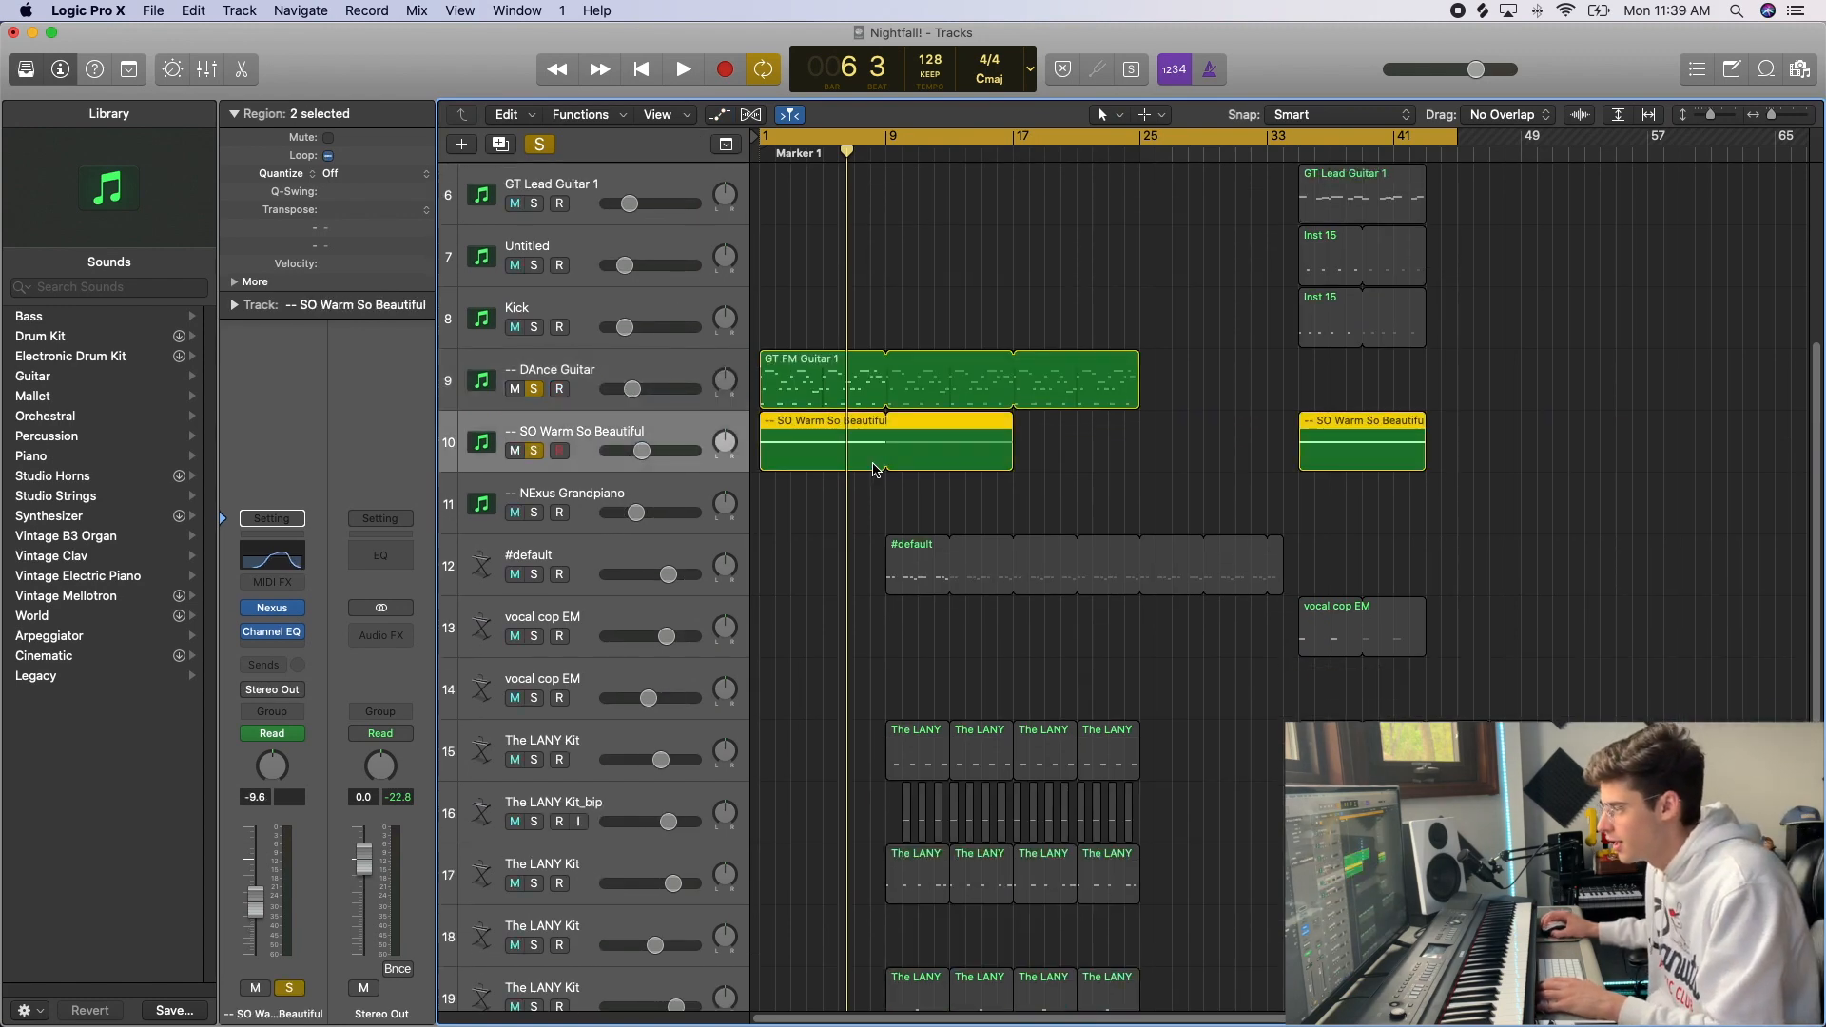
key("p")
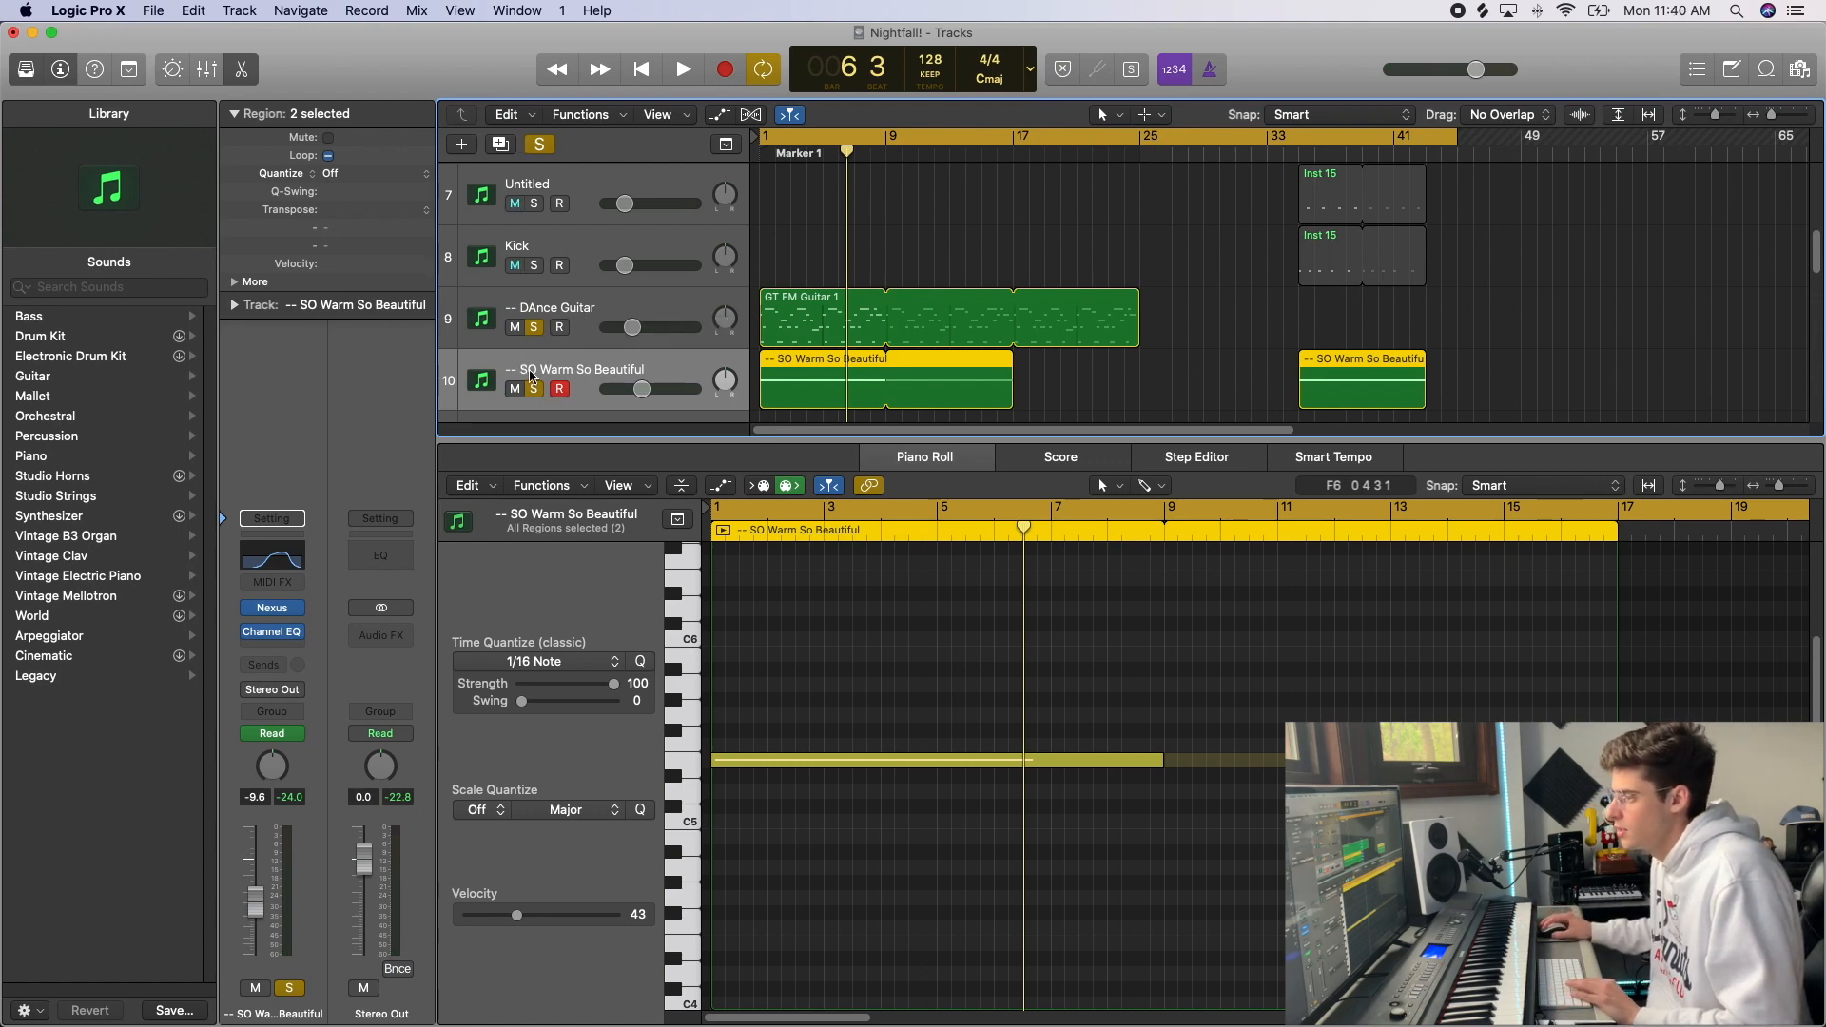
- Duplicate the SO Warm So Beautiful track and play the song with only the copy and DAnce Guitar soloed
key("super+d")
left_click(536, 327)
key("space")
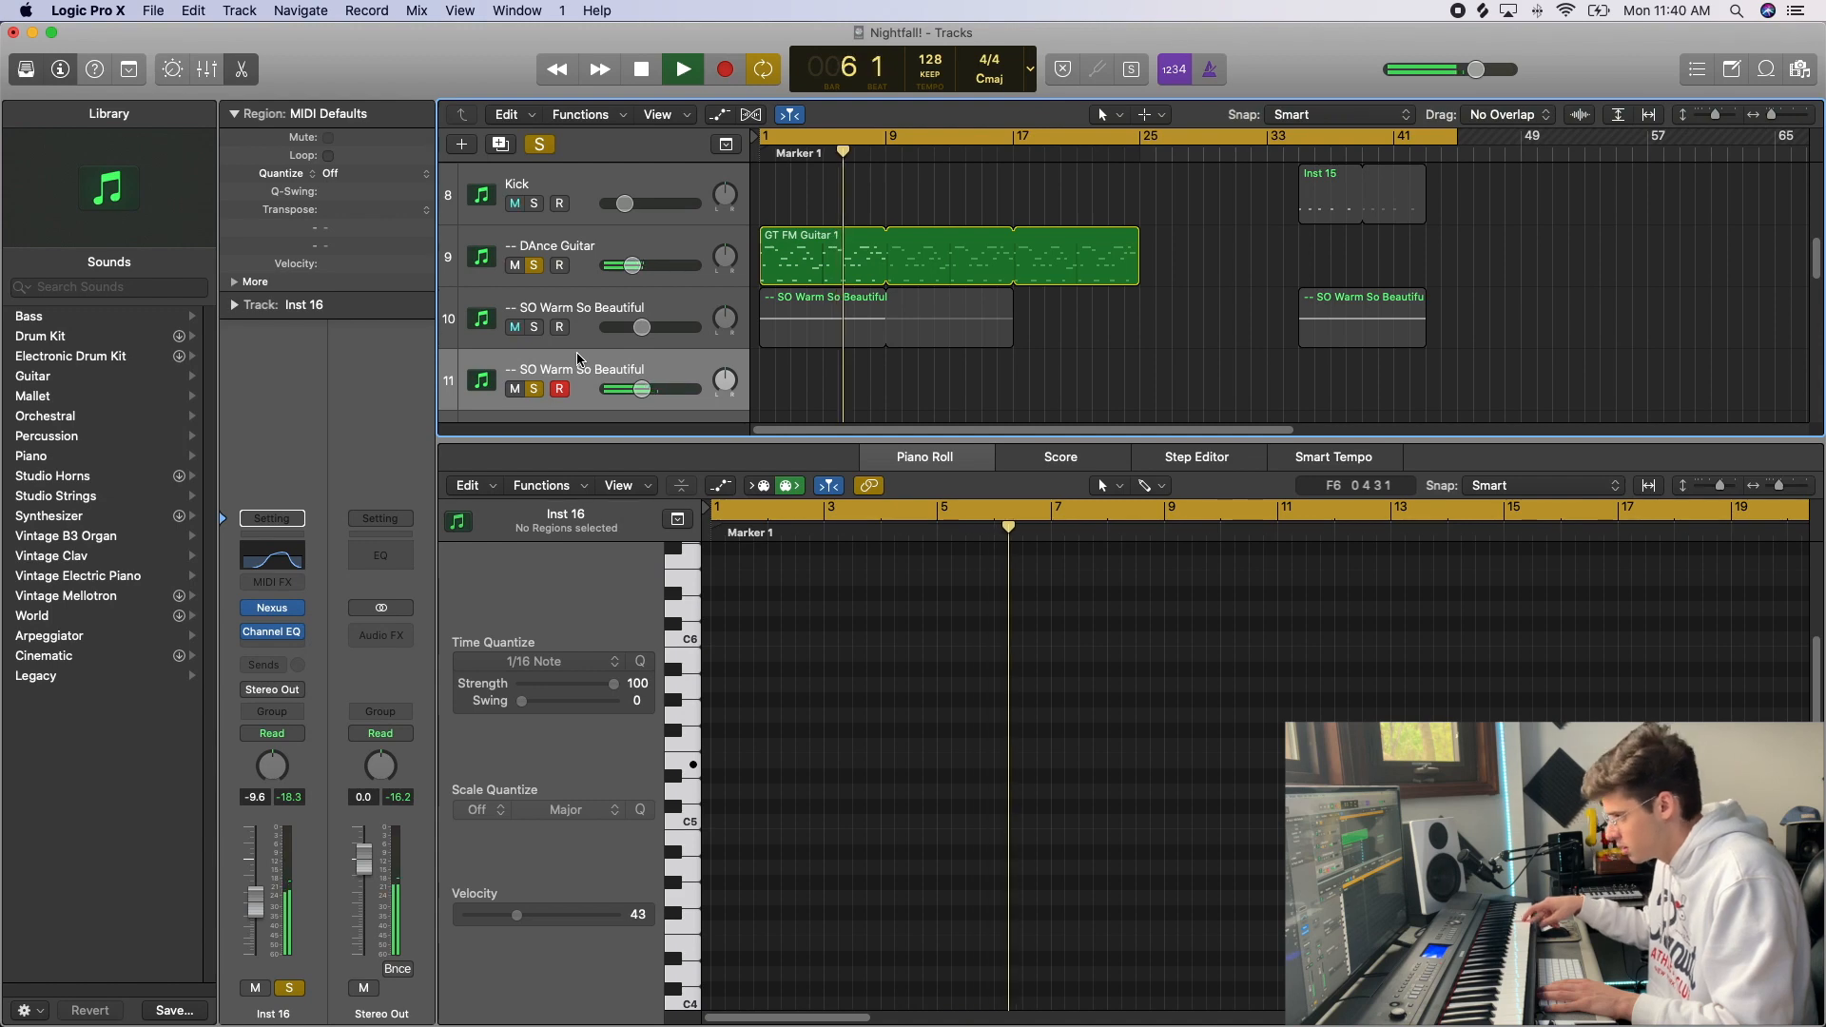
- Close the Piano Roll, solo the original SO Warm So Beautiful track again, and show its High Cut Freq automation
key("e")
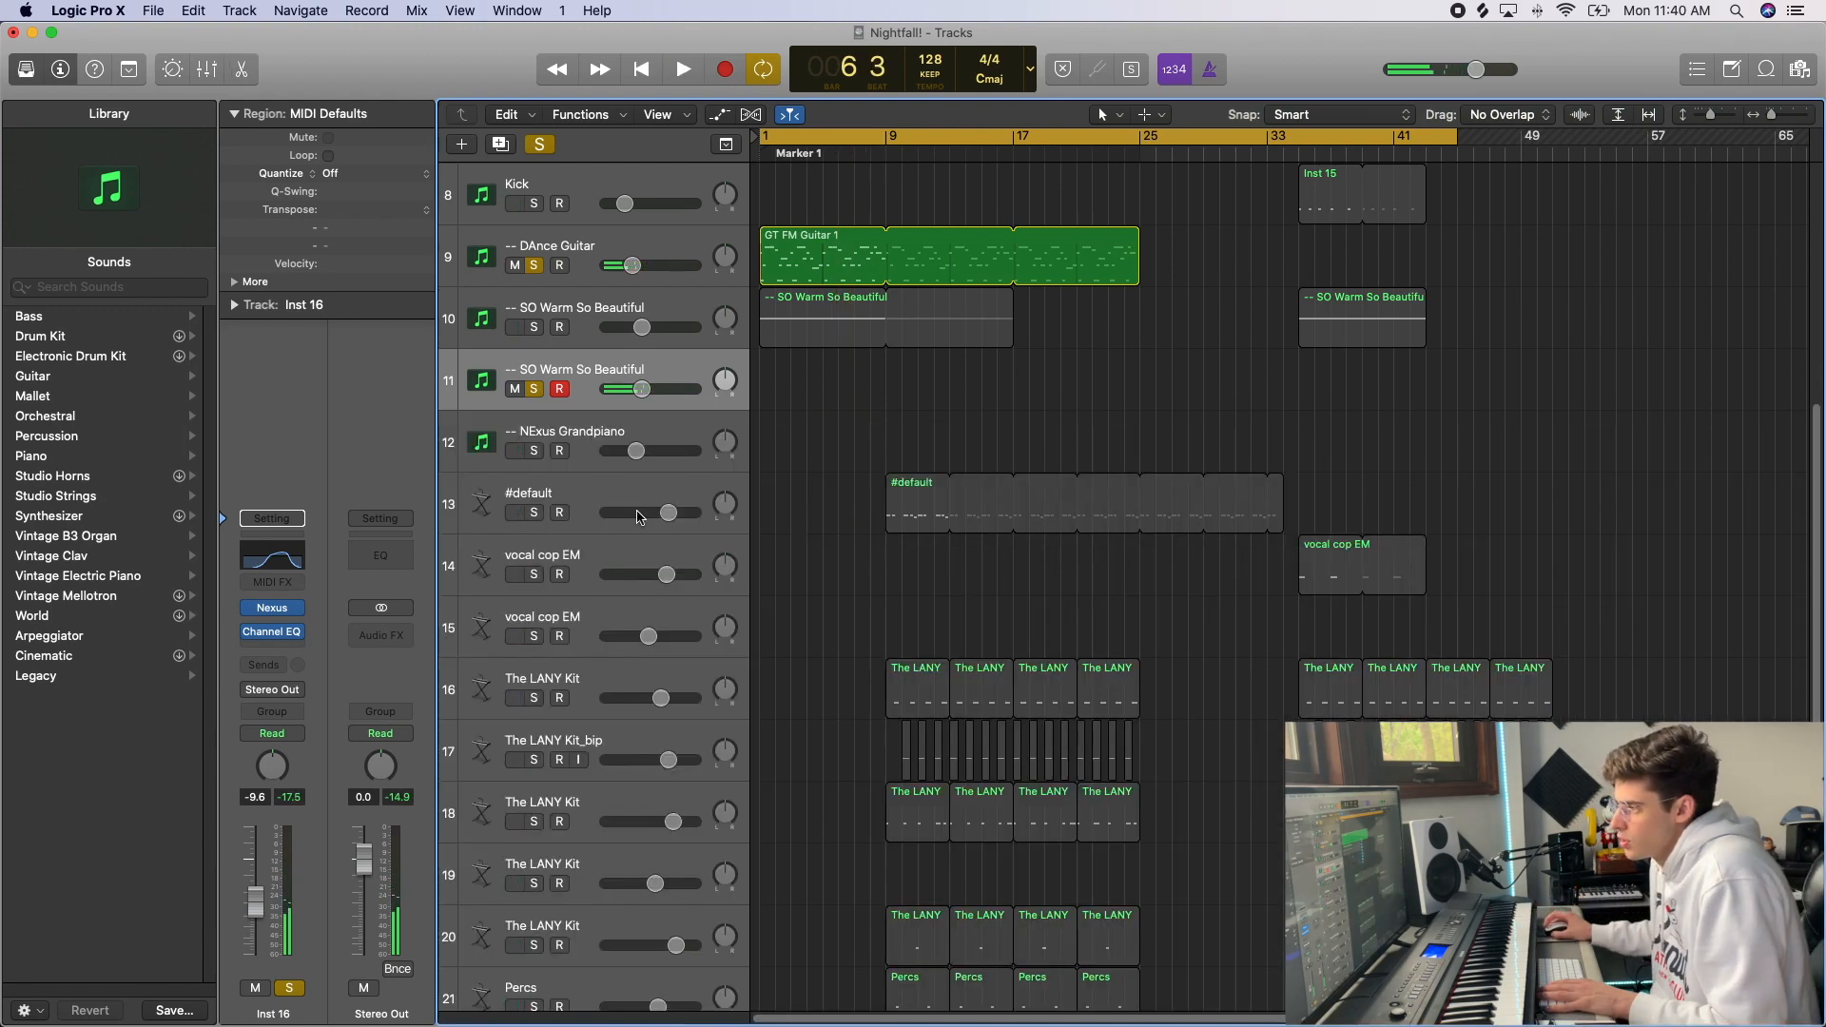
left_click(533, 326)
left_click(687, 314)
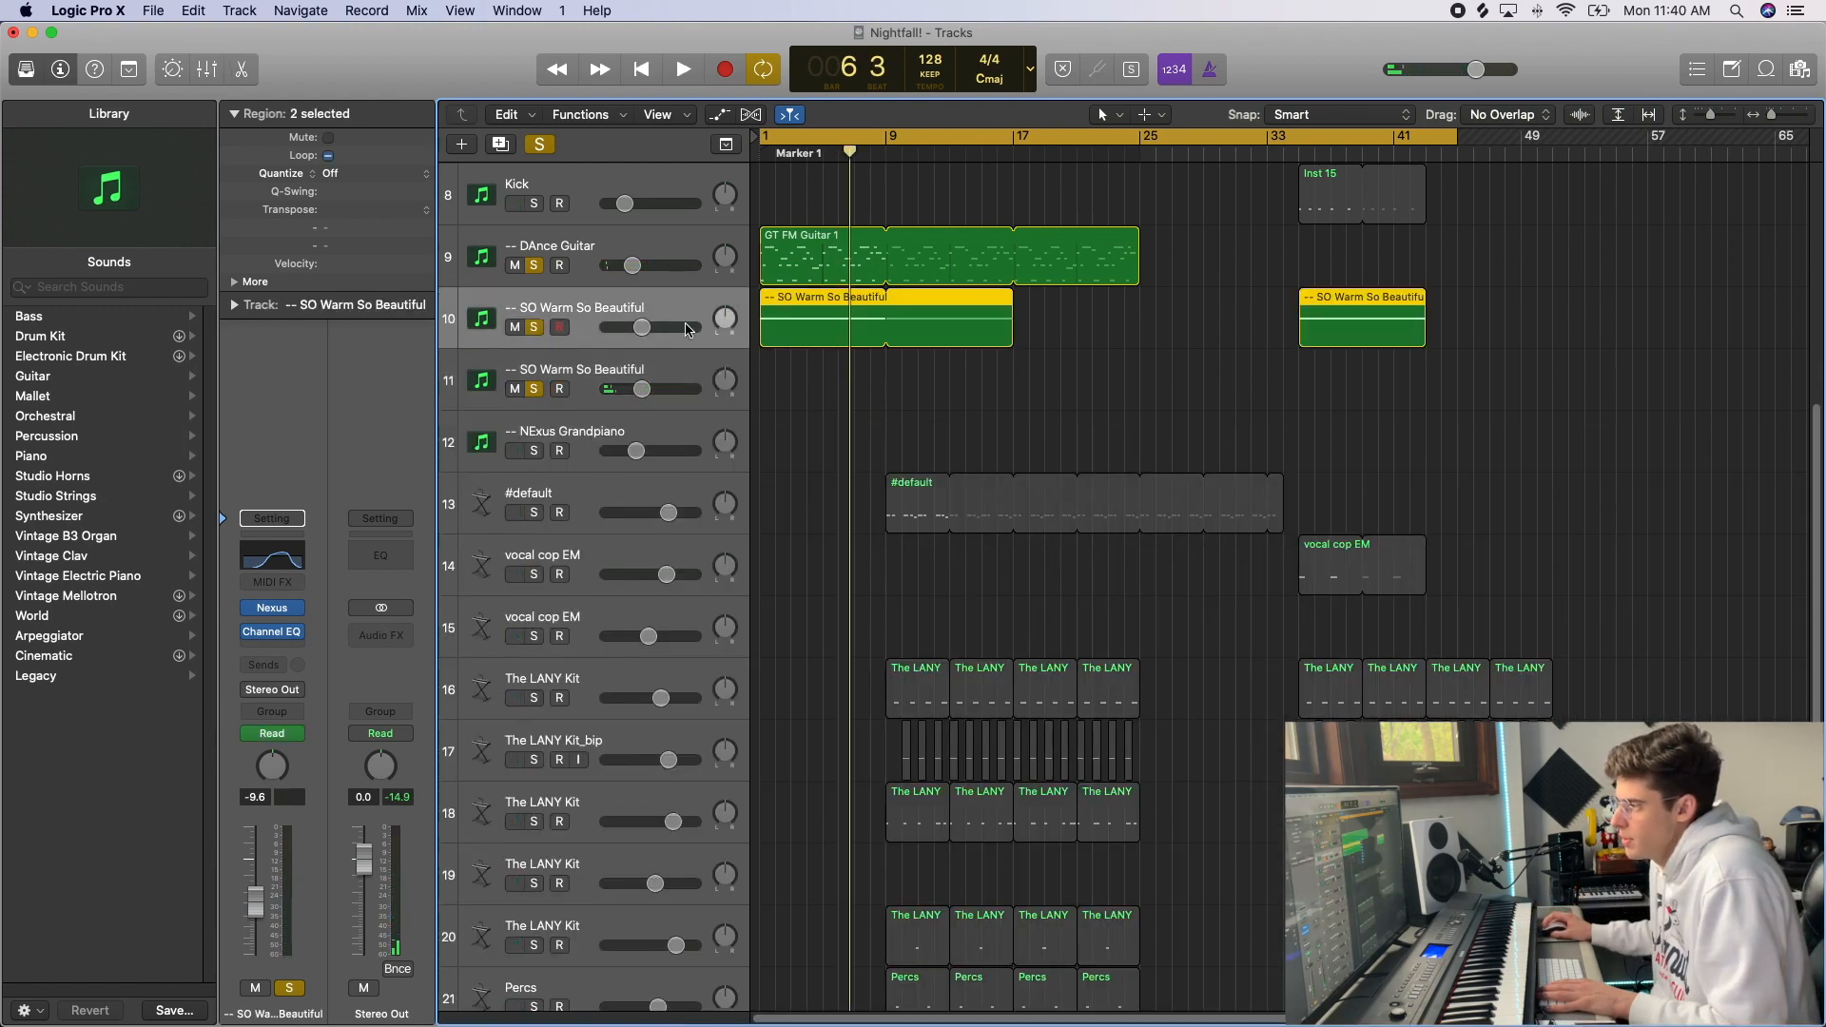
left_click(723, 115)
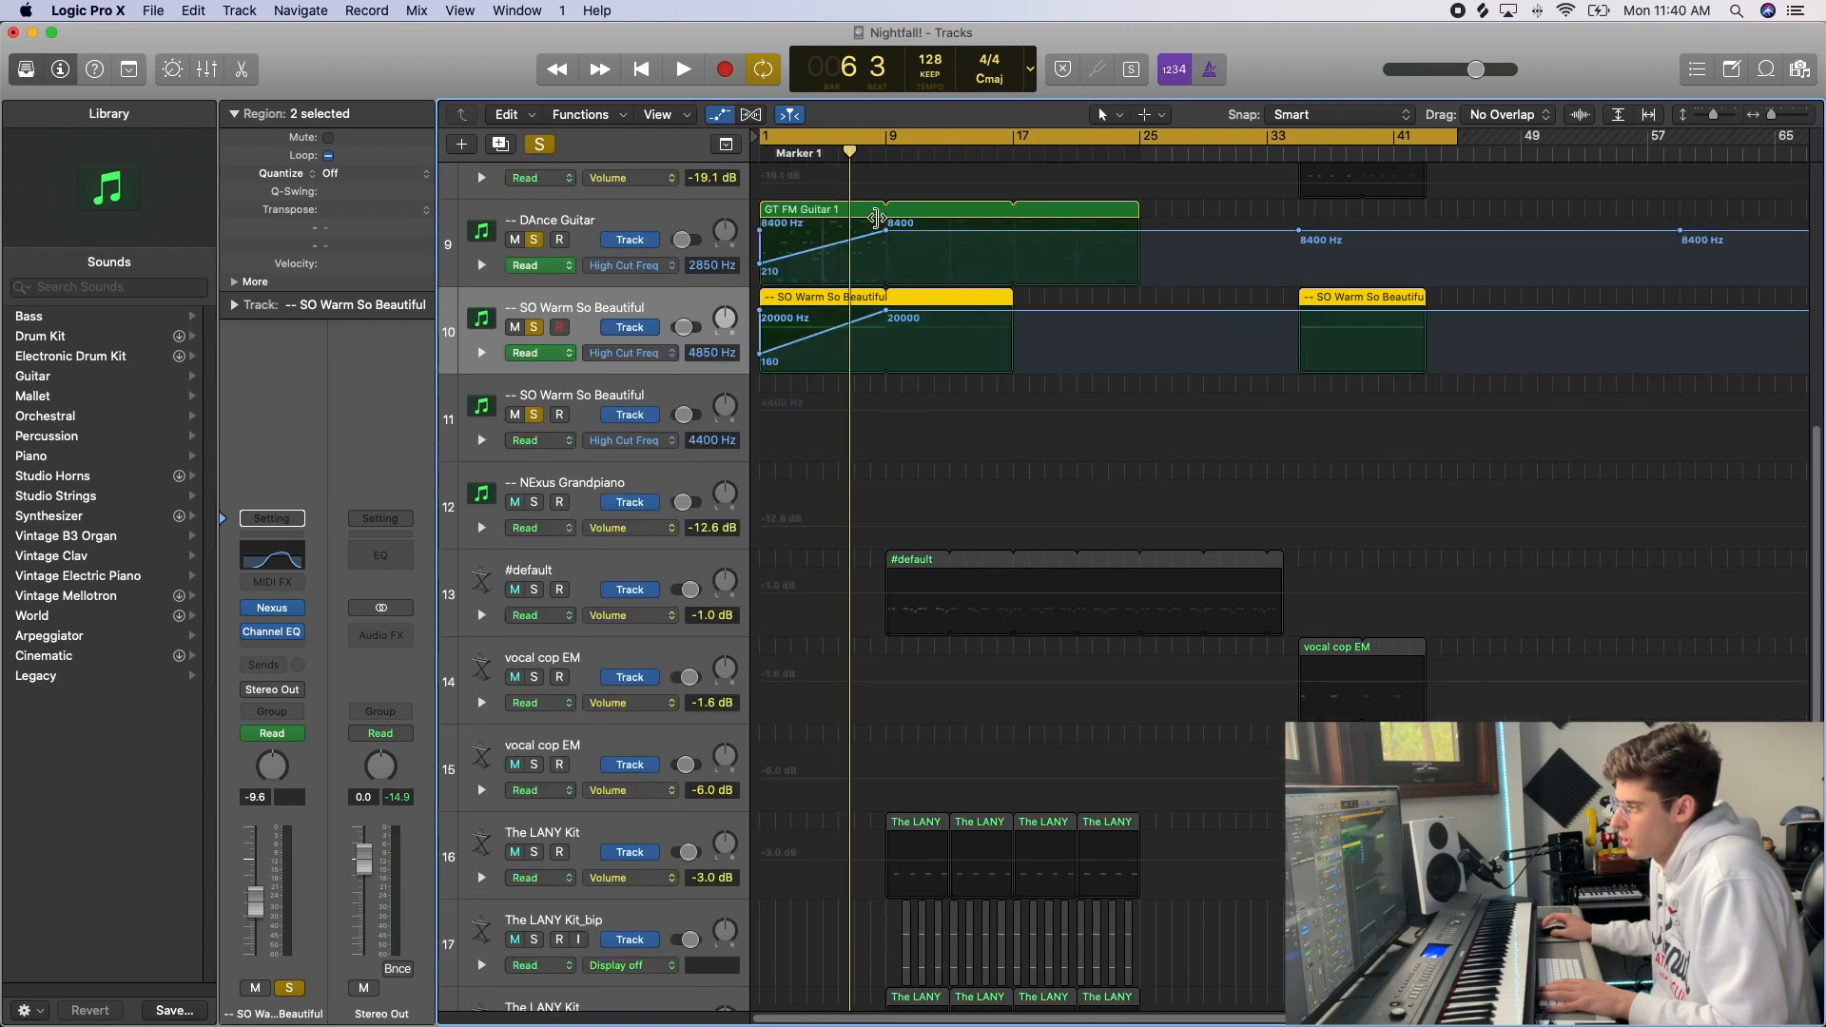
- Play the intro, comparing the SO Warm So Beautiful track with the DAnce Guitar solo off and on, and hide the automation
key("space")
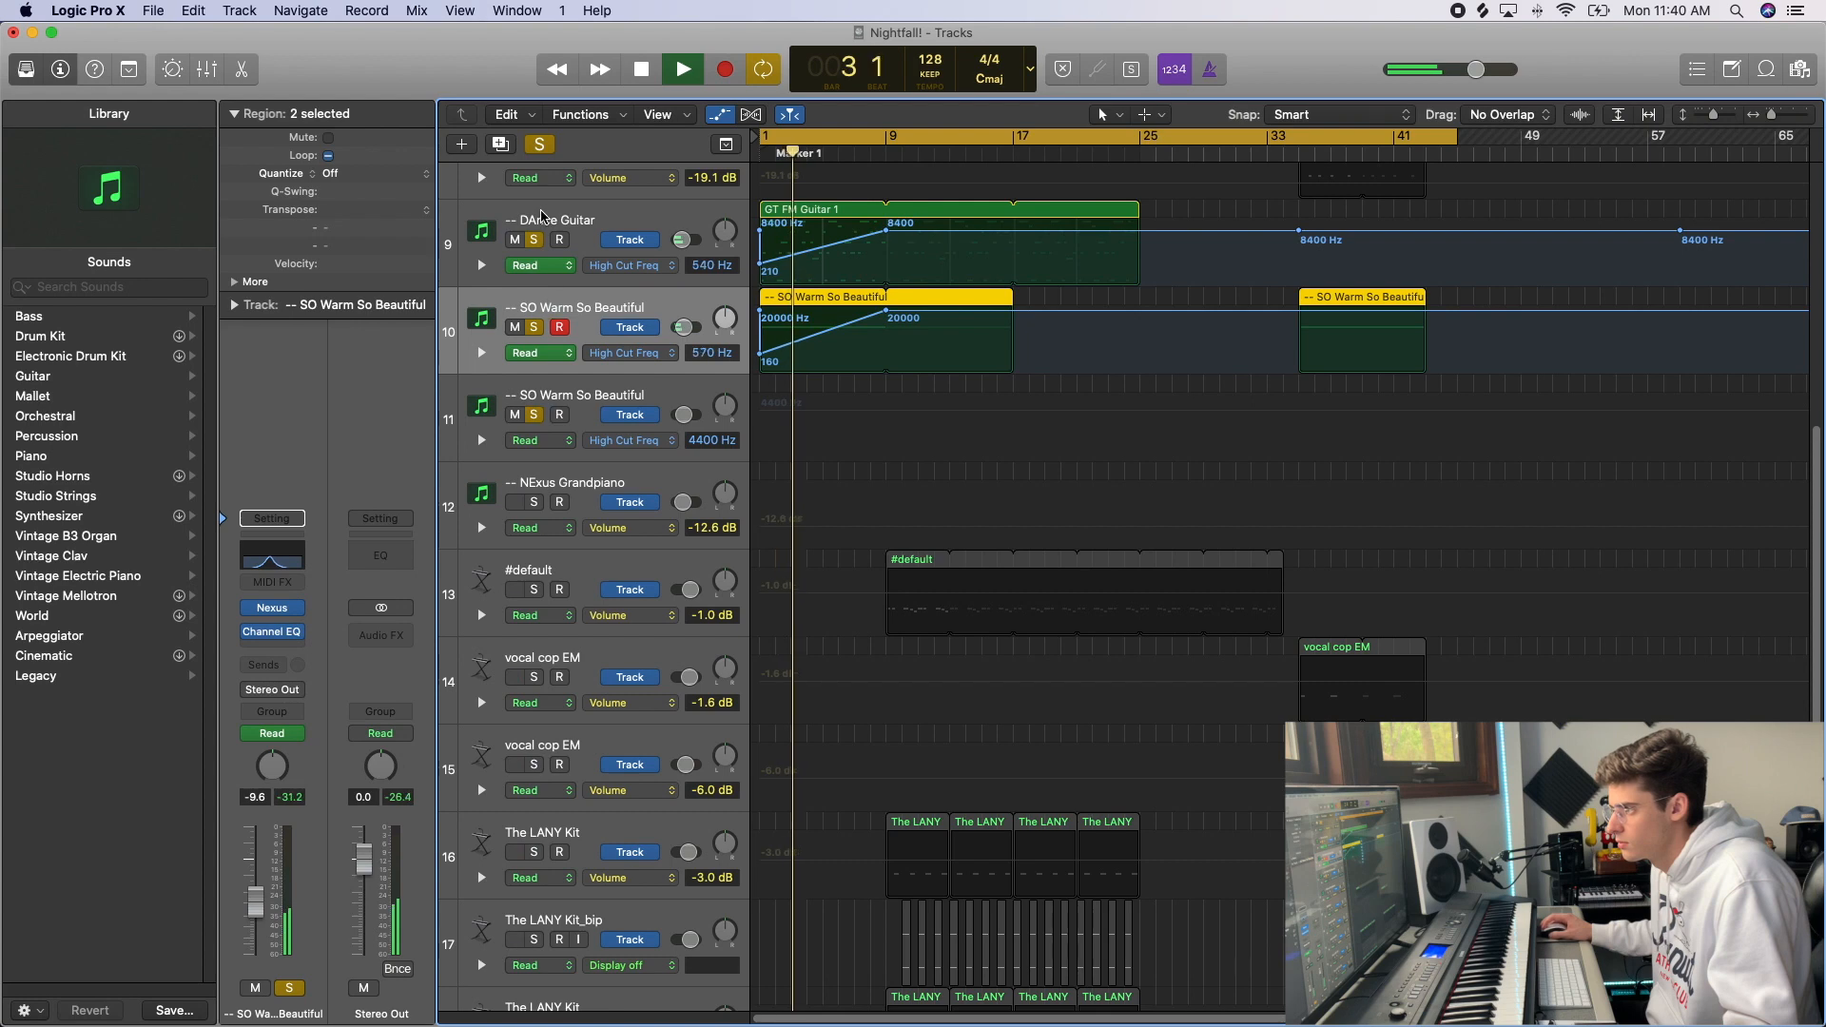
left_click(533, 239)
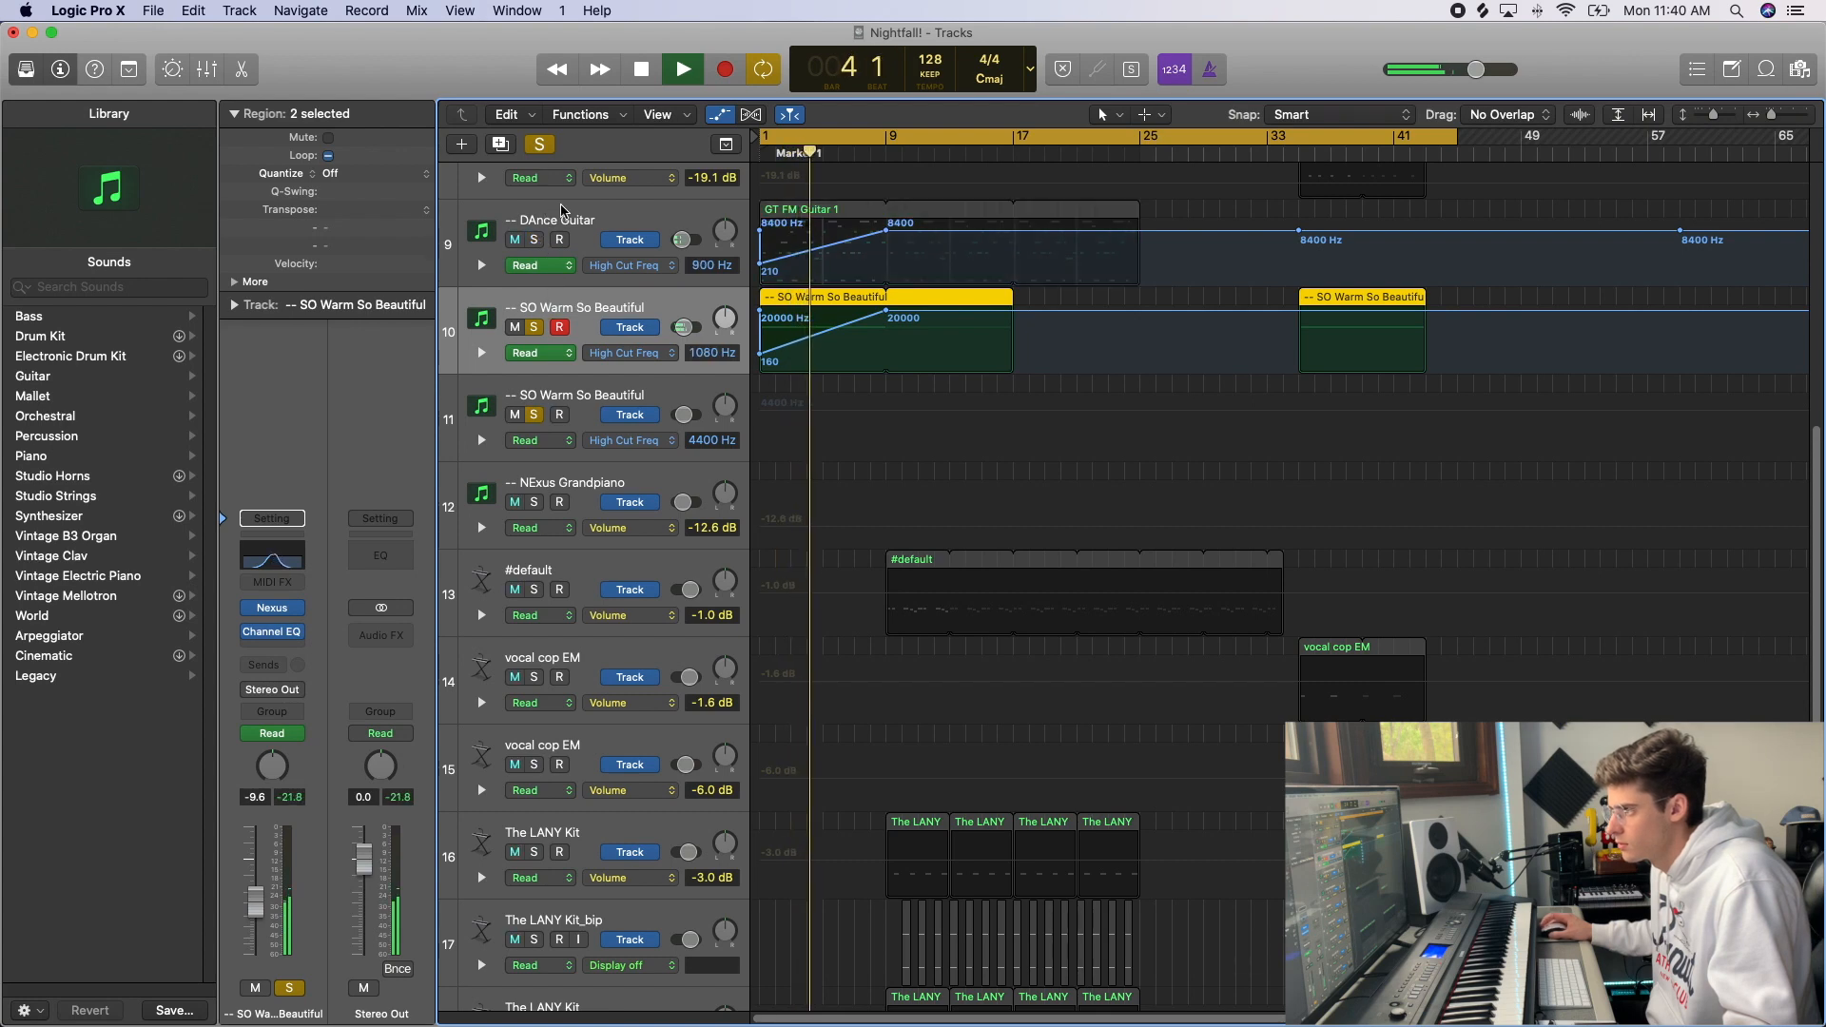
key("a")
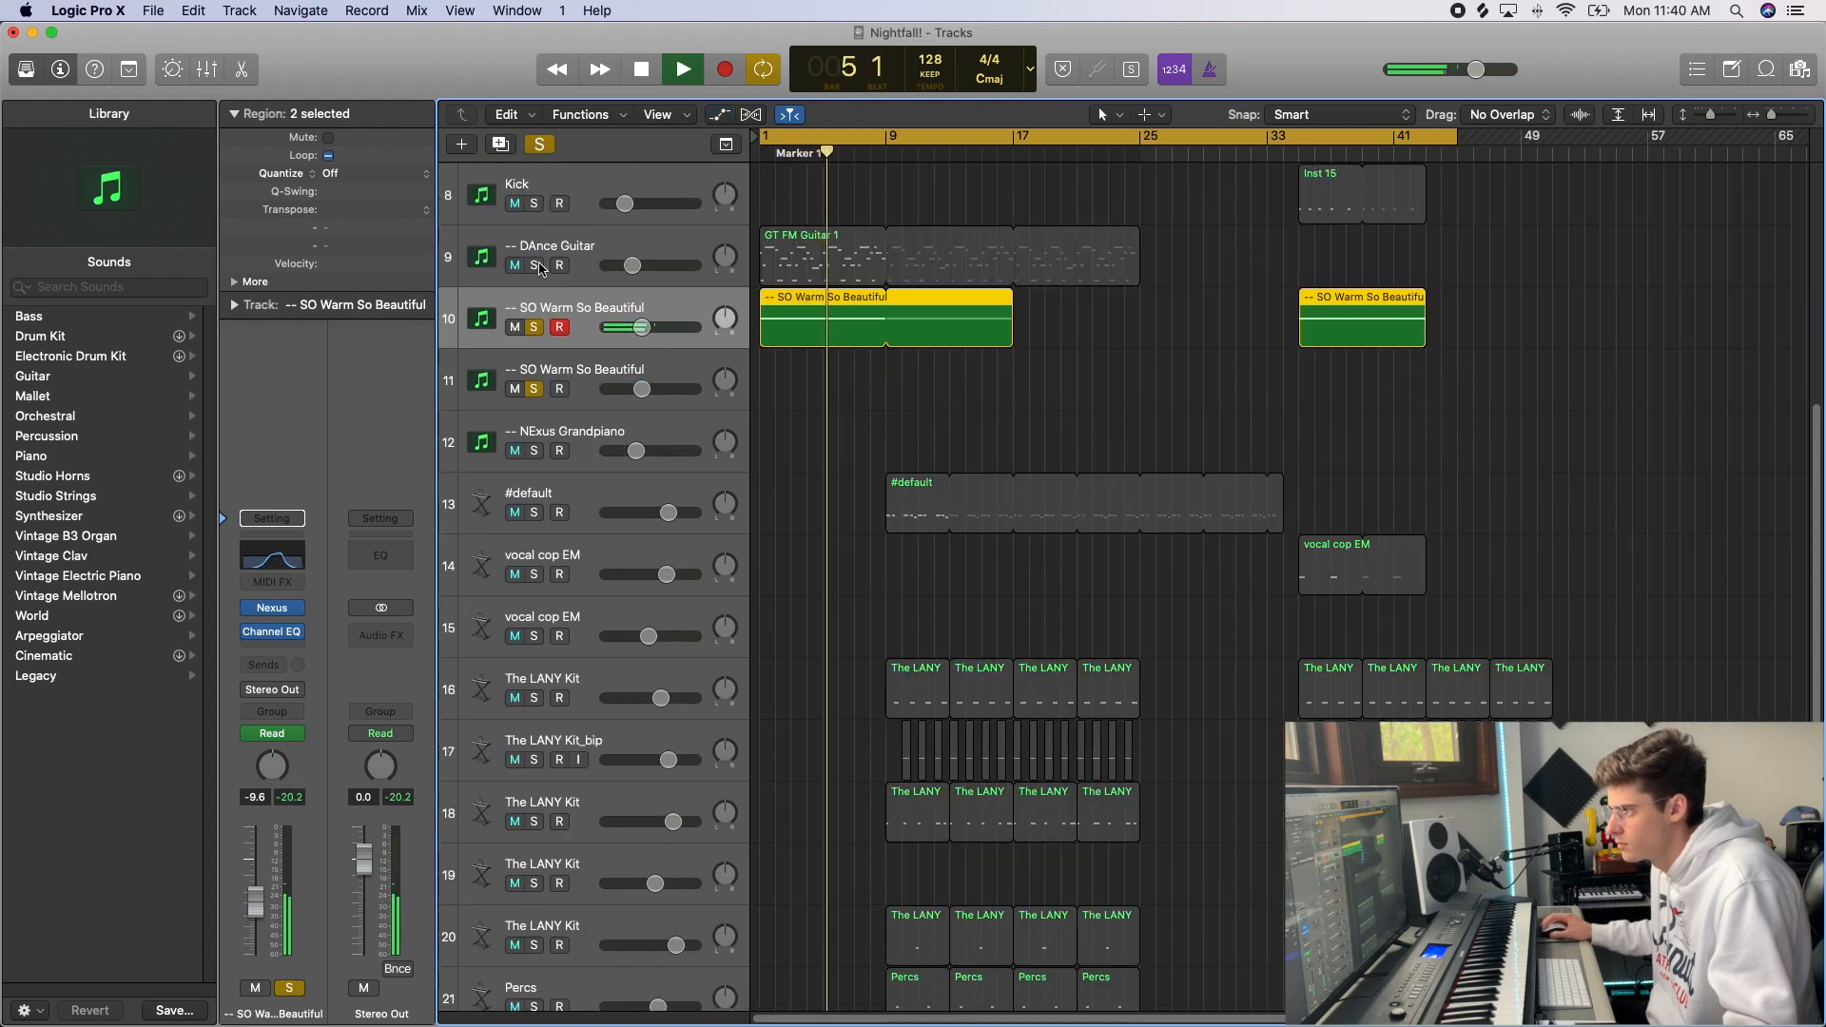
left_click(537, 267)
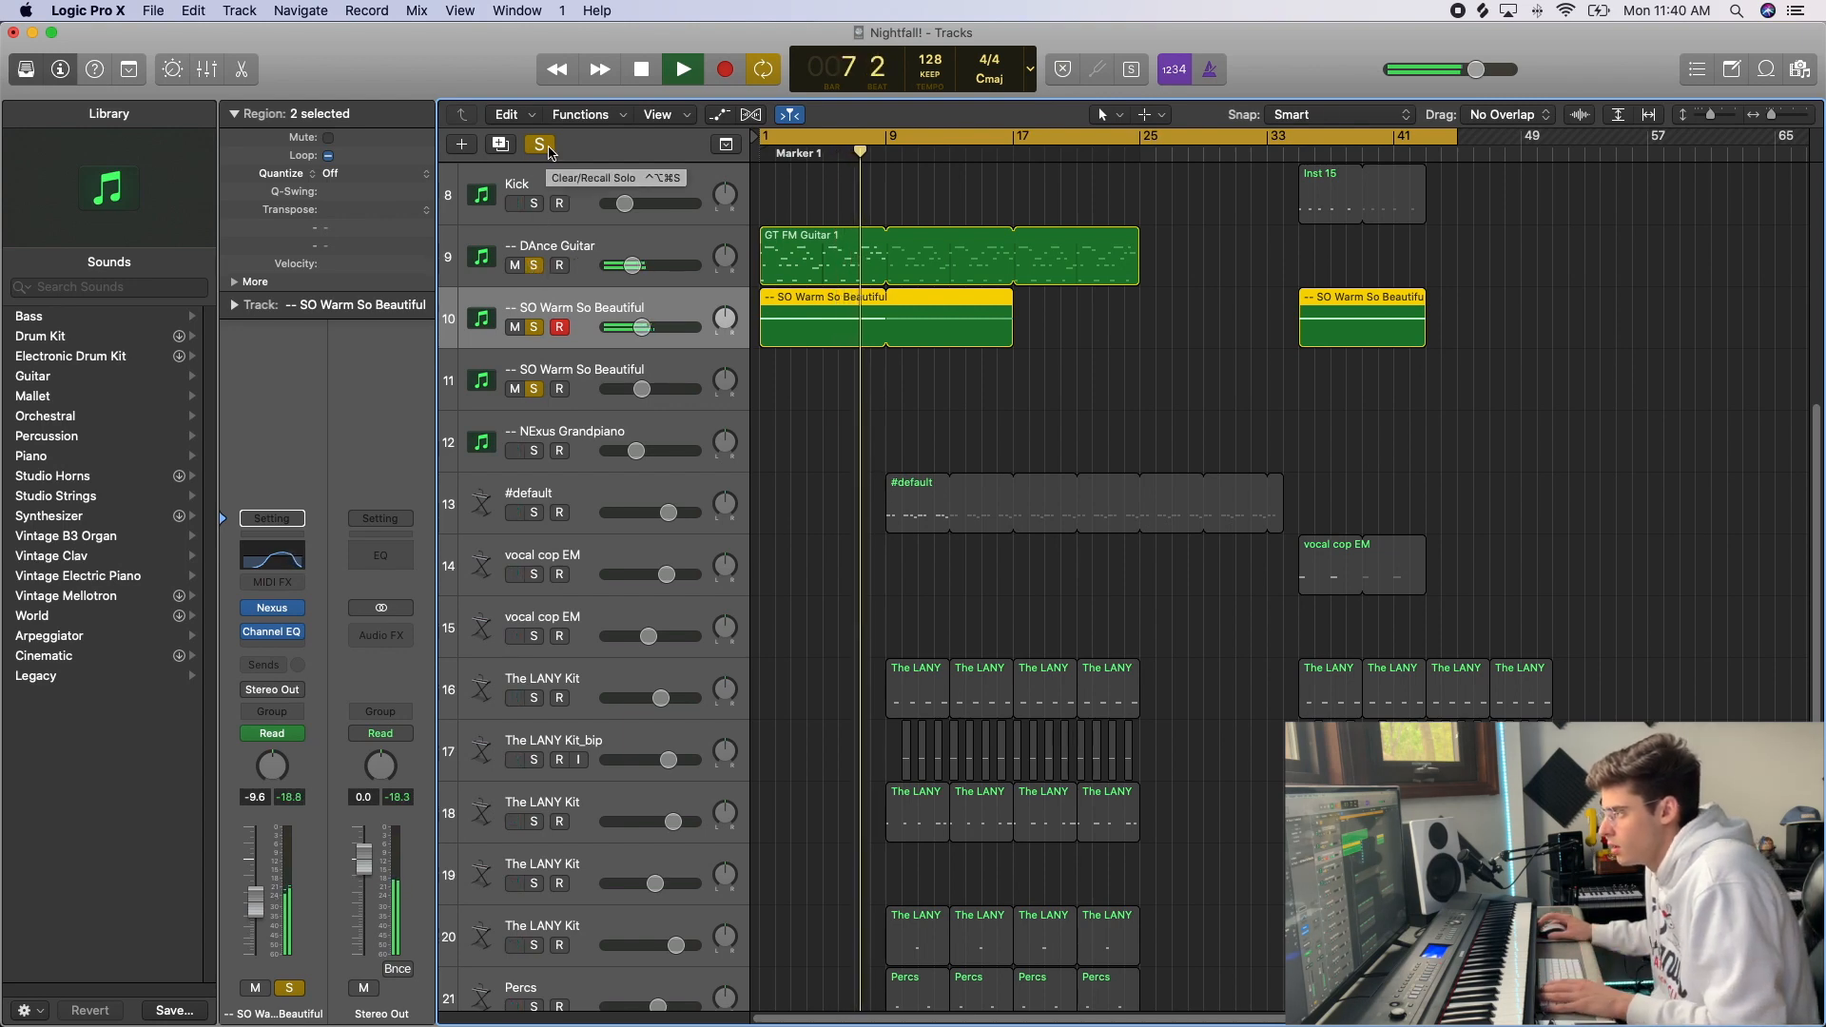
- Clear all track solos, stop playback and deselect the regions
left_click(540, 144)
key("space")
left_click(984, 414)
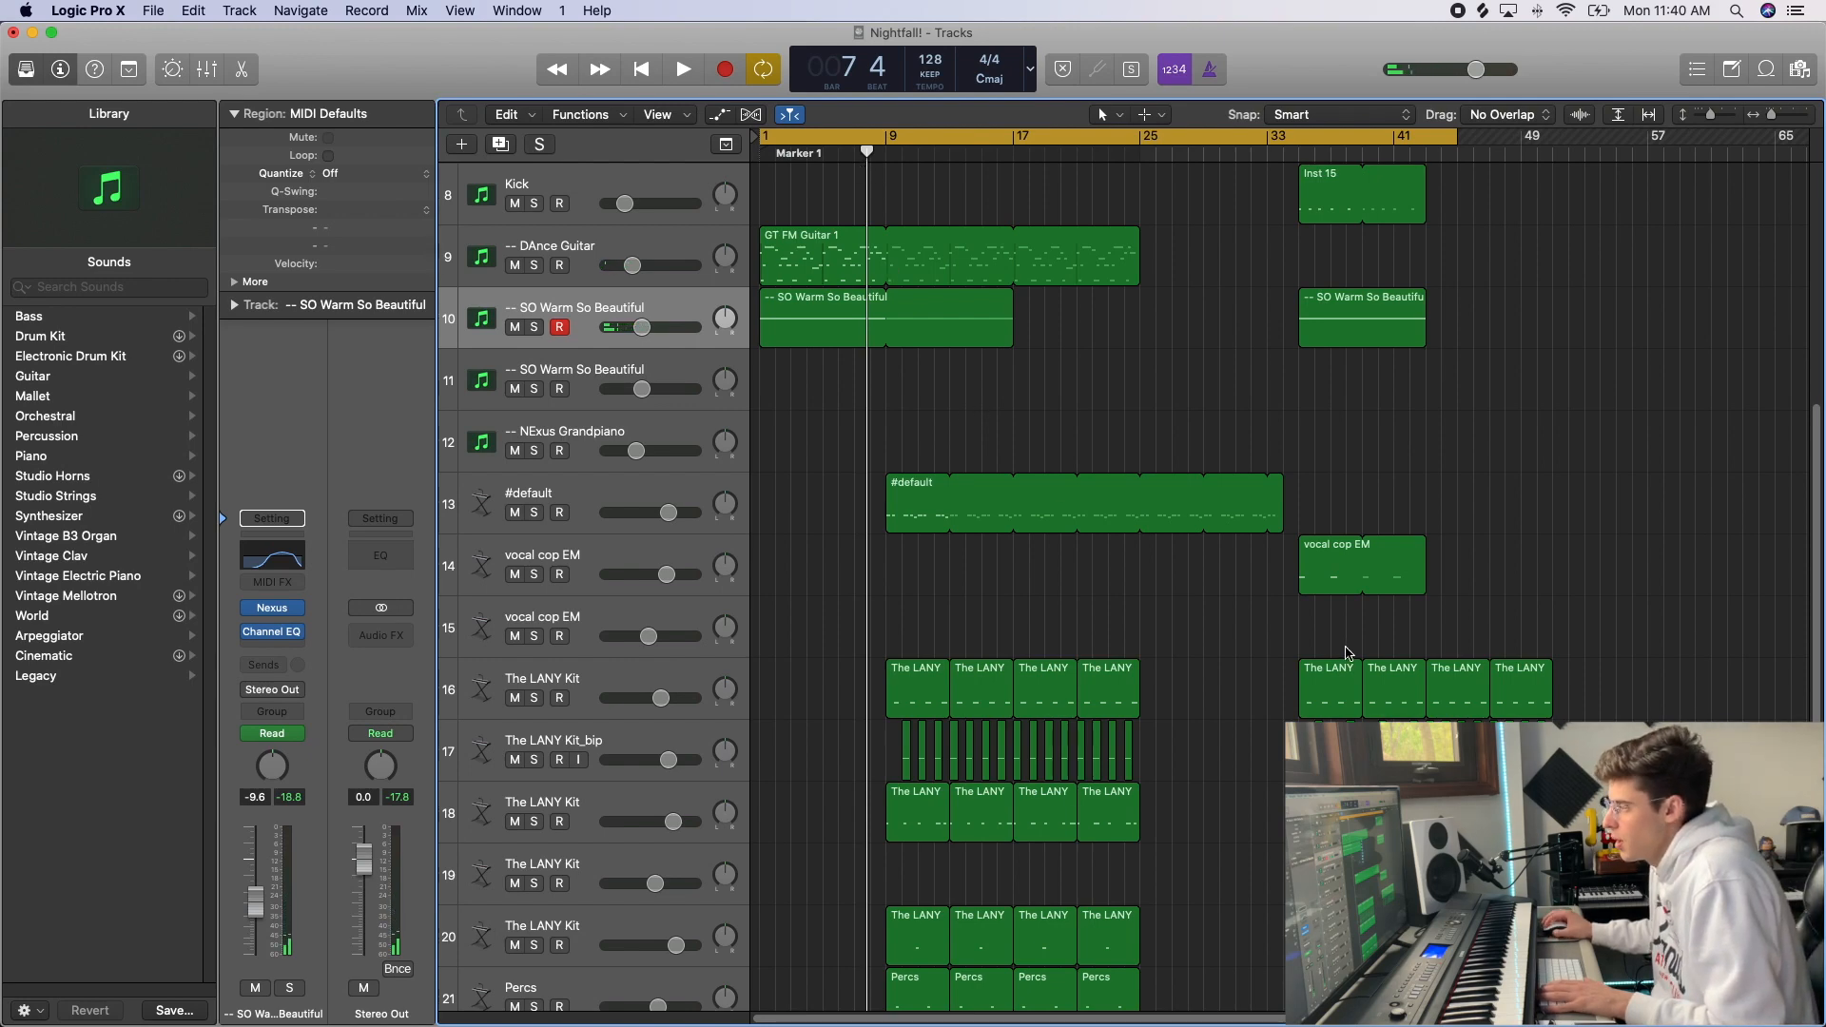
- Set the cycle range from bar 7 to bar 25 and play that section with all tracks
scroll(1349, 653, "up", 2)
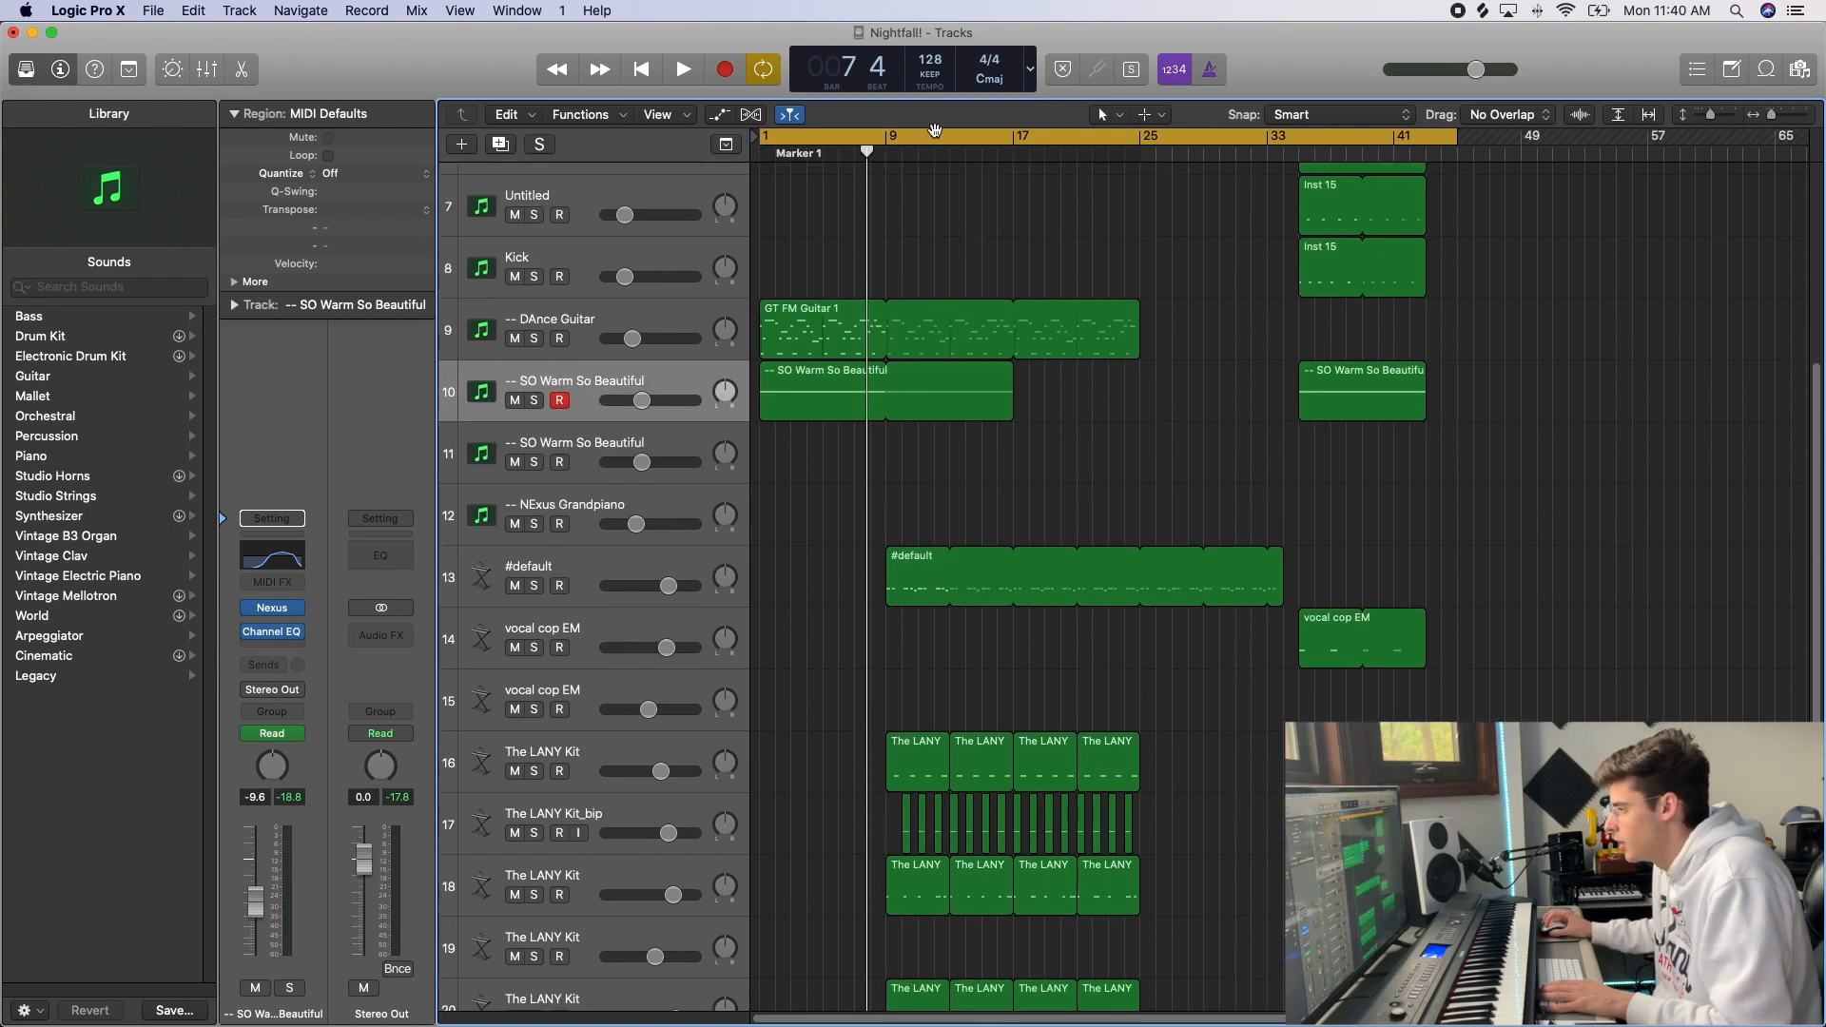
left_click_drag(886, 134, 1144, 339)
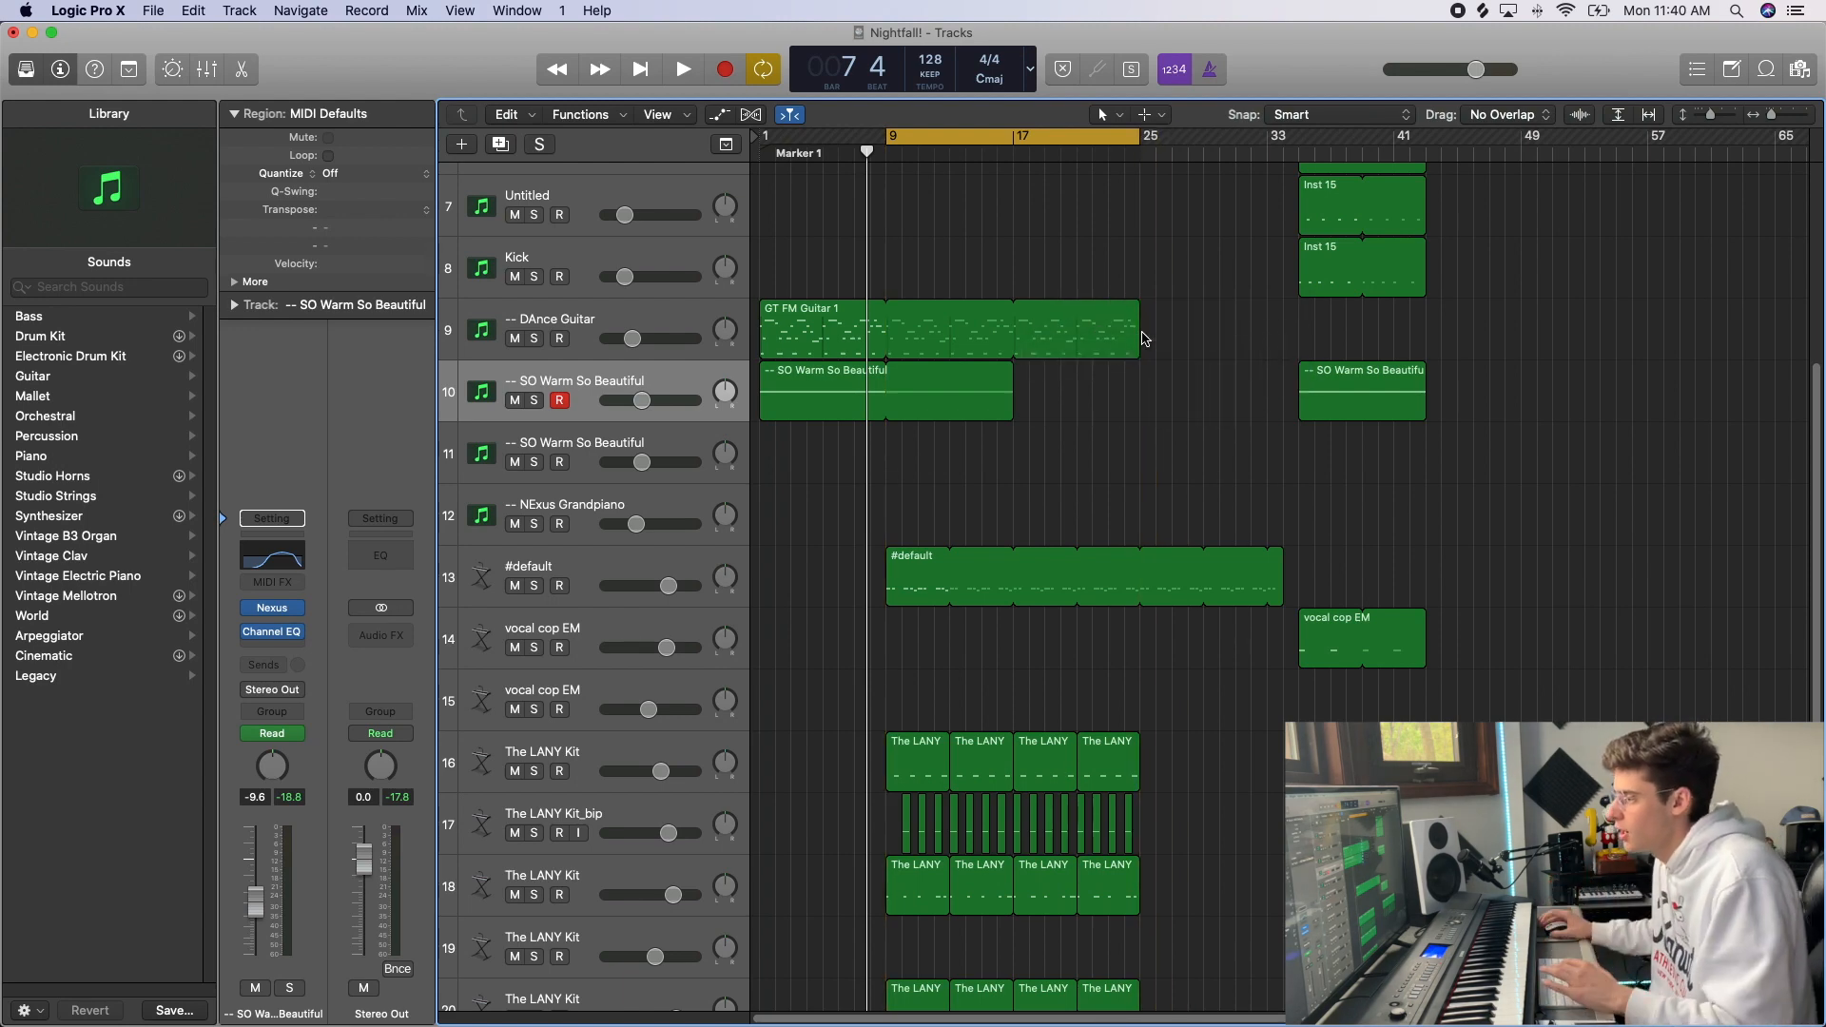
left_click_drag(873, 149, 856, 152)
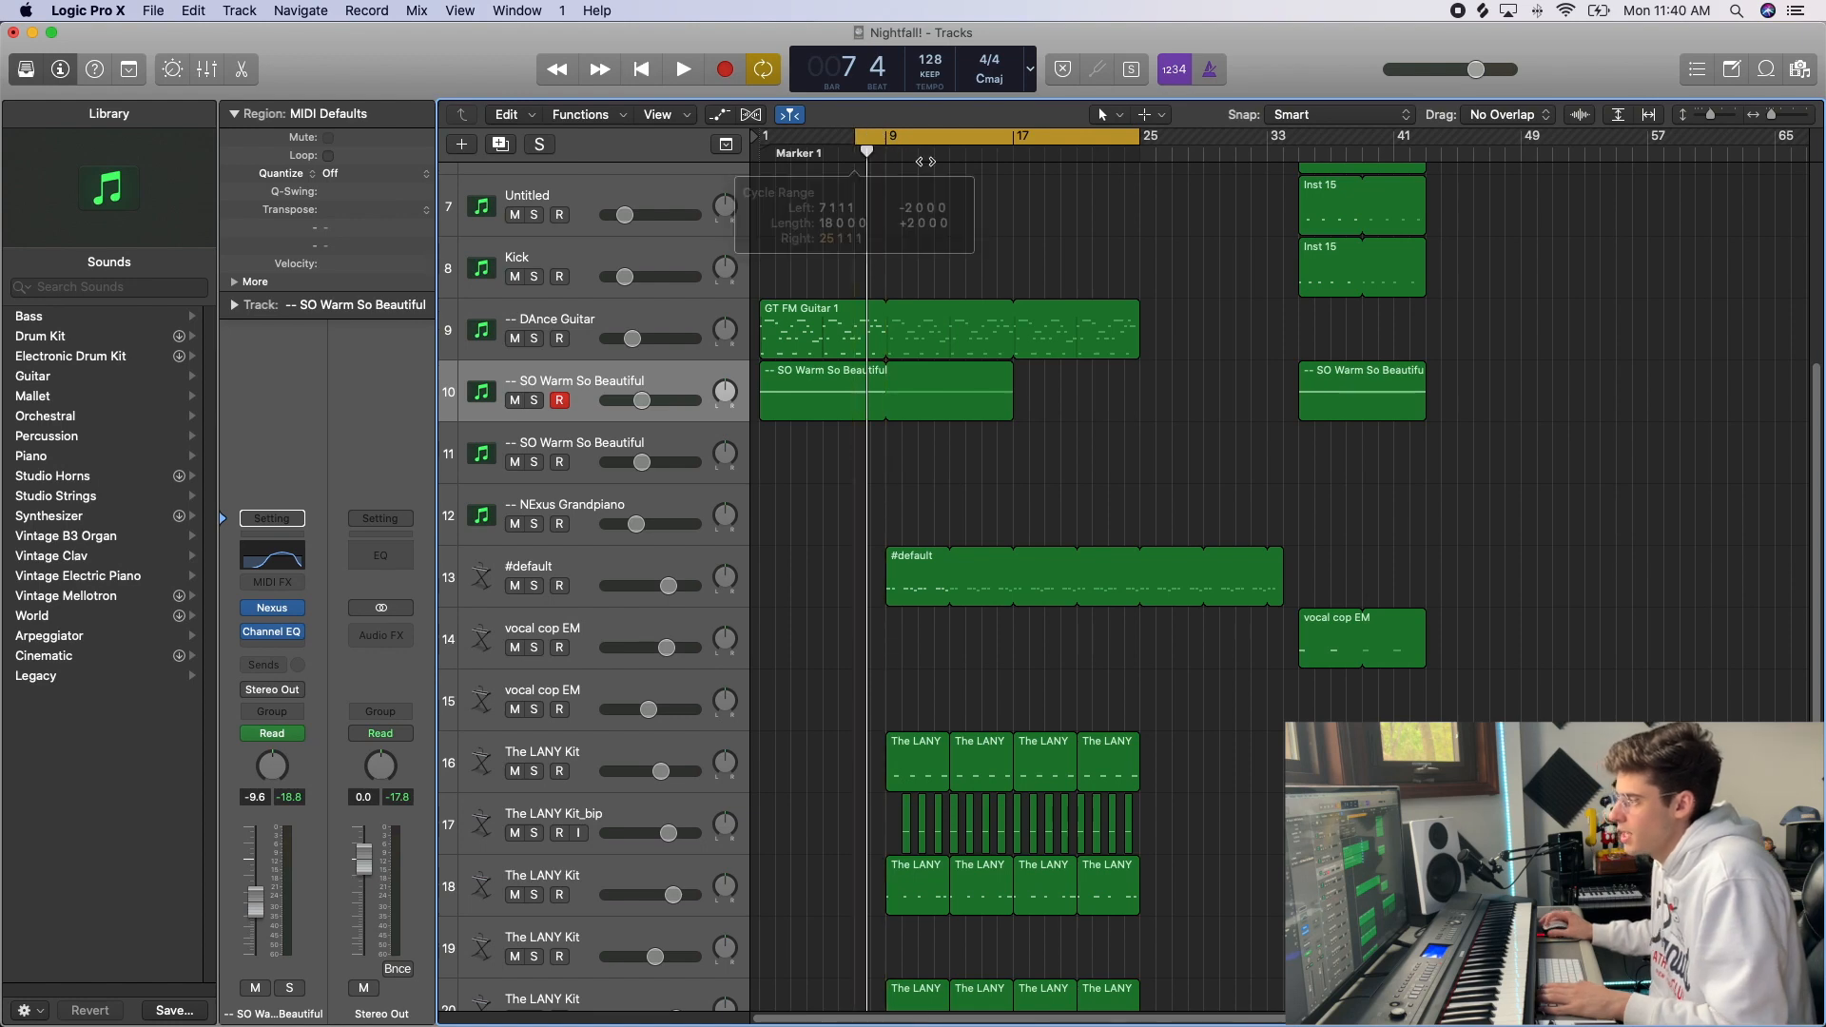
key("space")
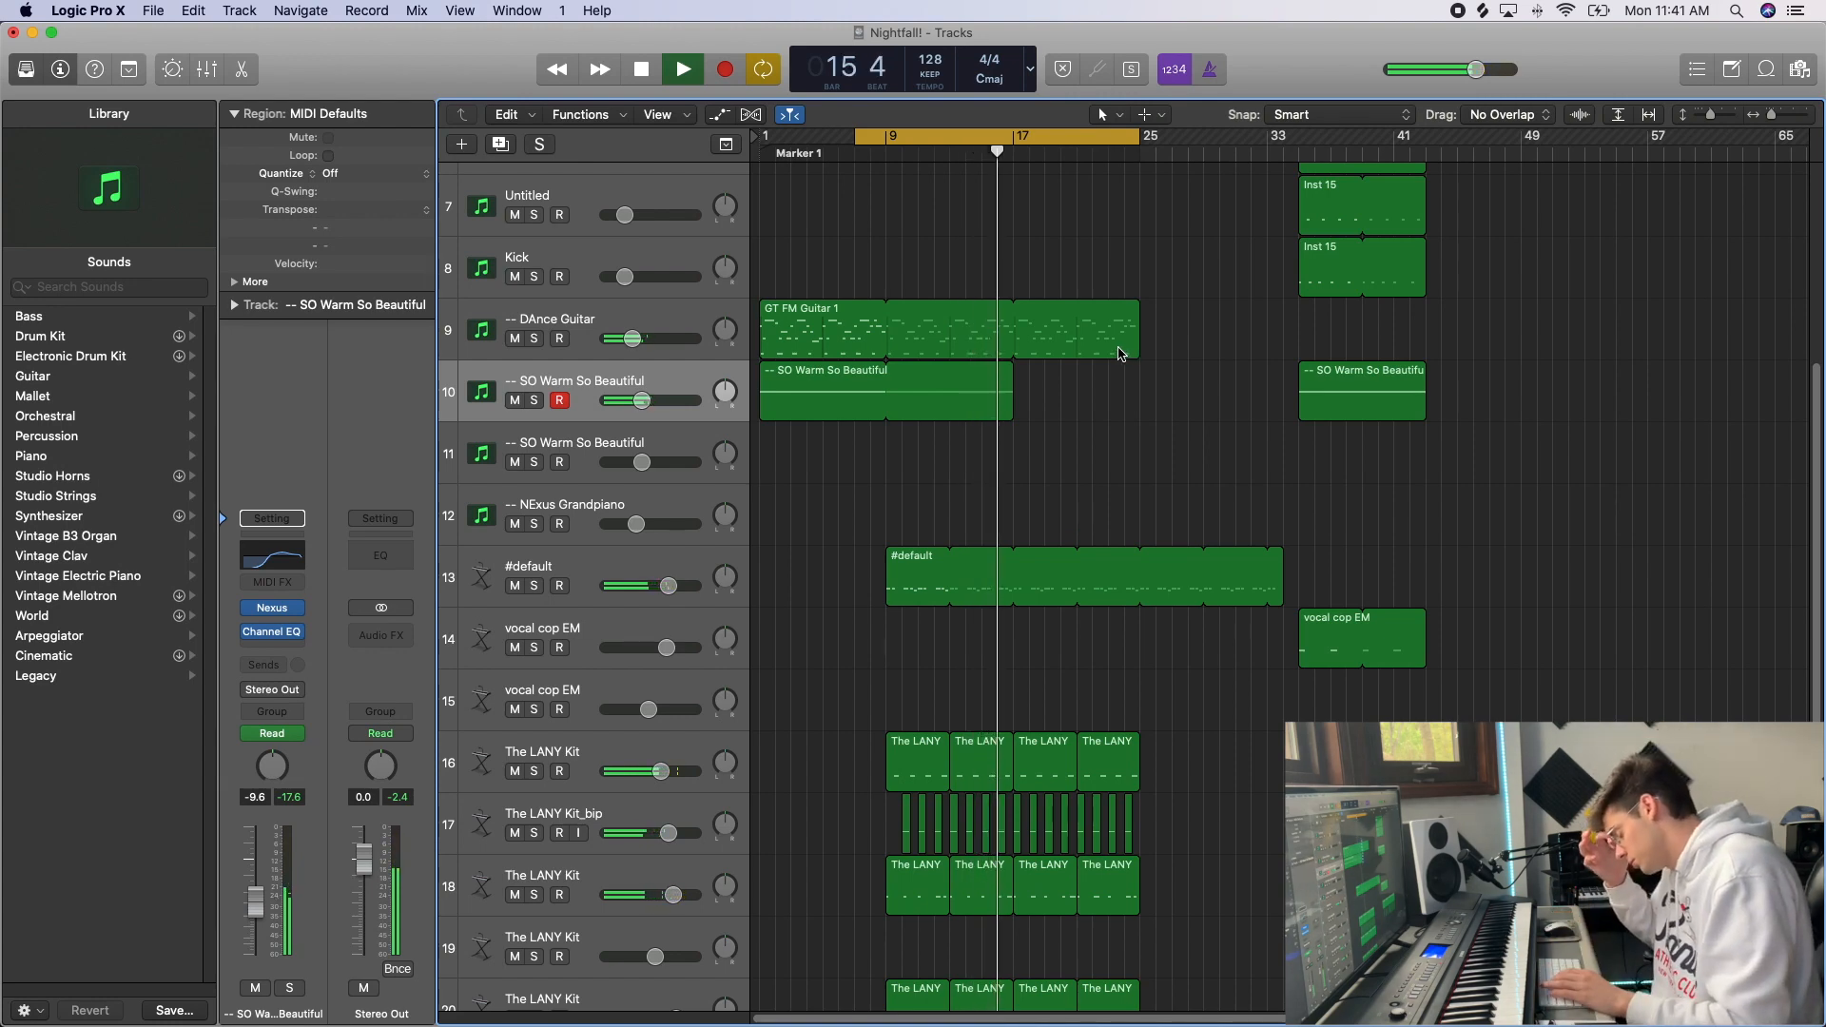
key("space")
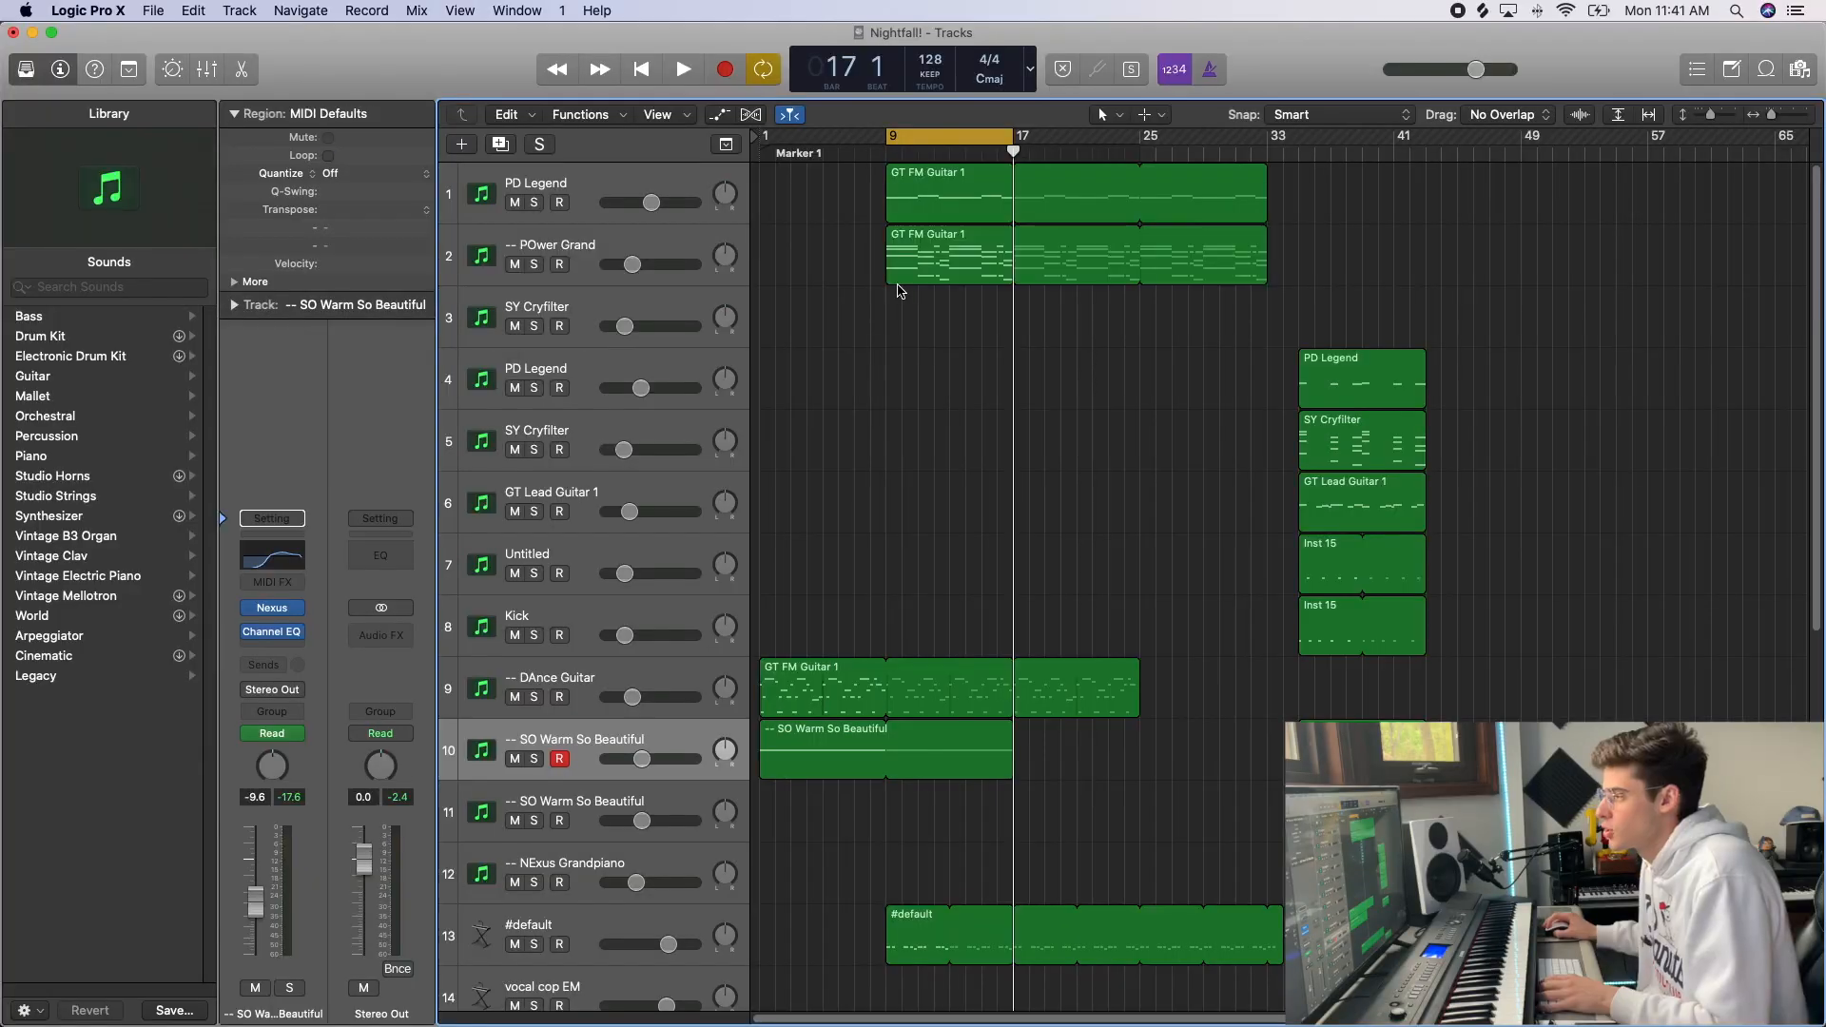
- Solo the POwer Grand track and listen to it within the bar 9 to 17 cycle
left_click(897, 279)
left_click(774, 289)
left_click(534, 264)
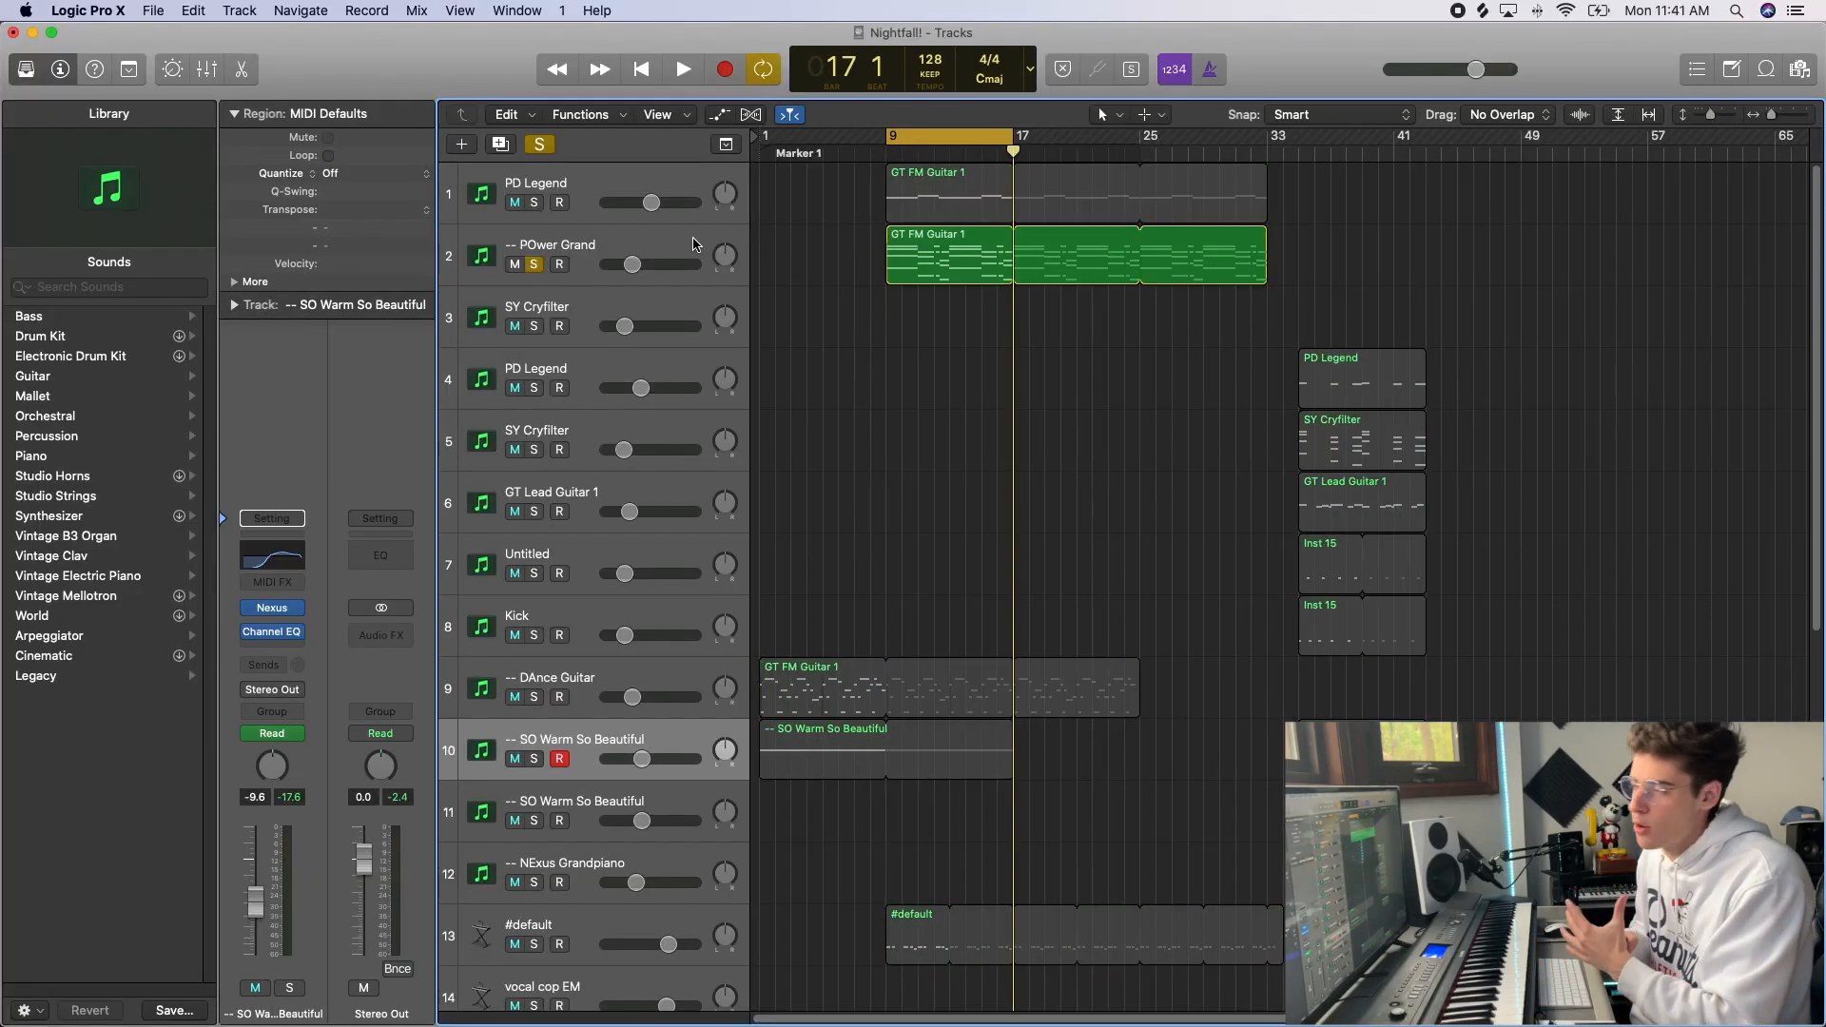
key("space")
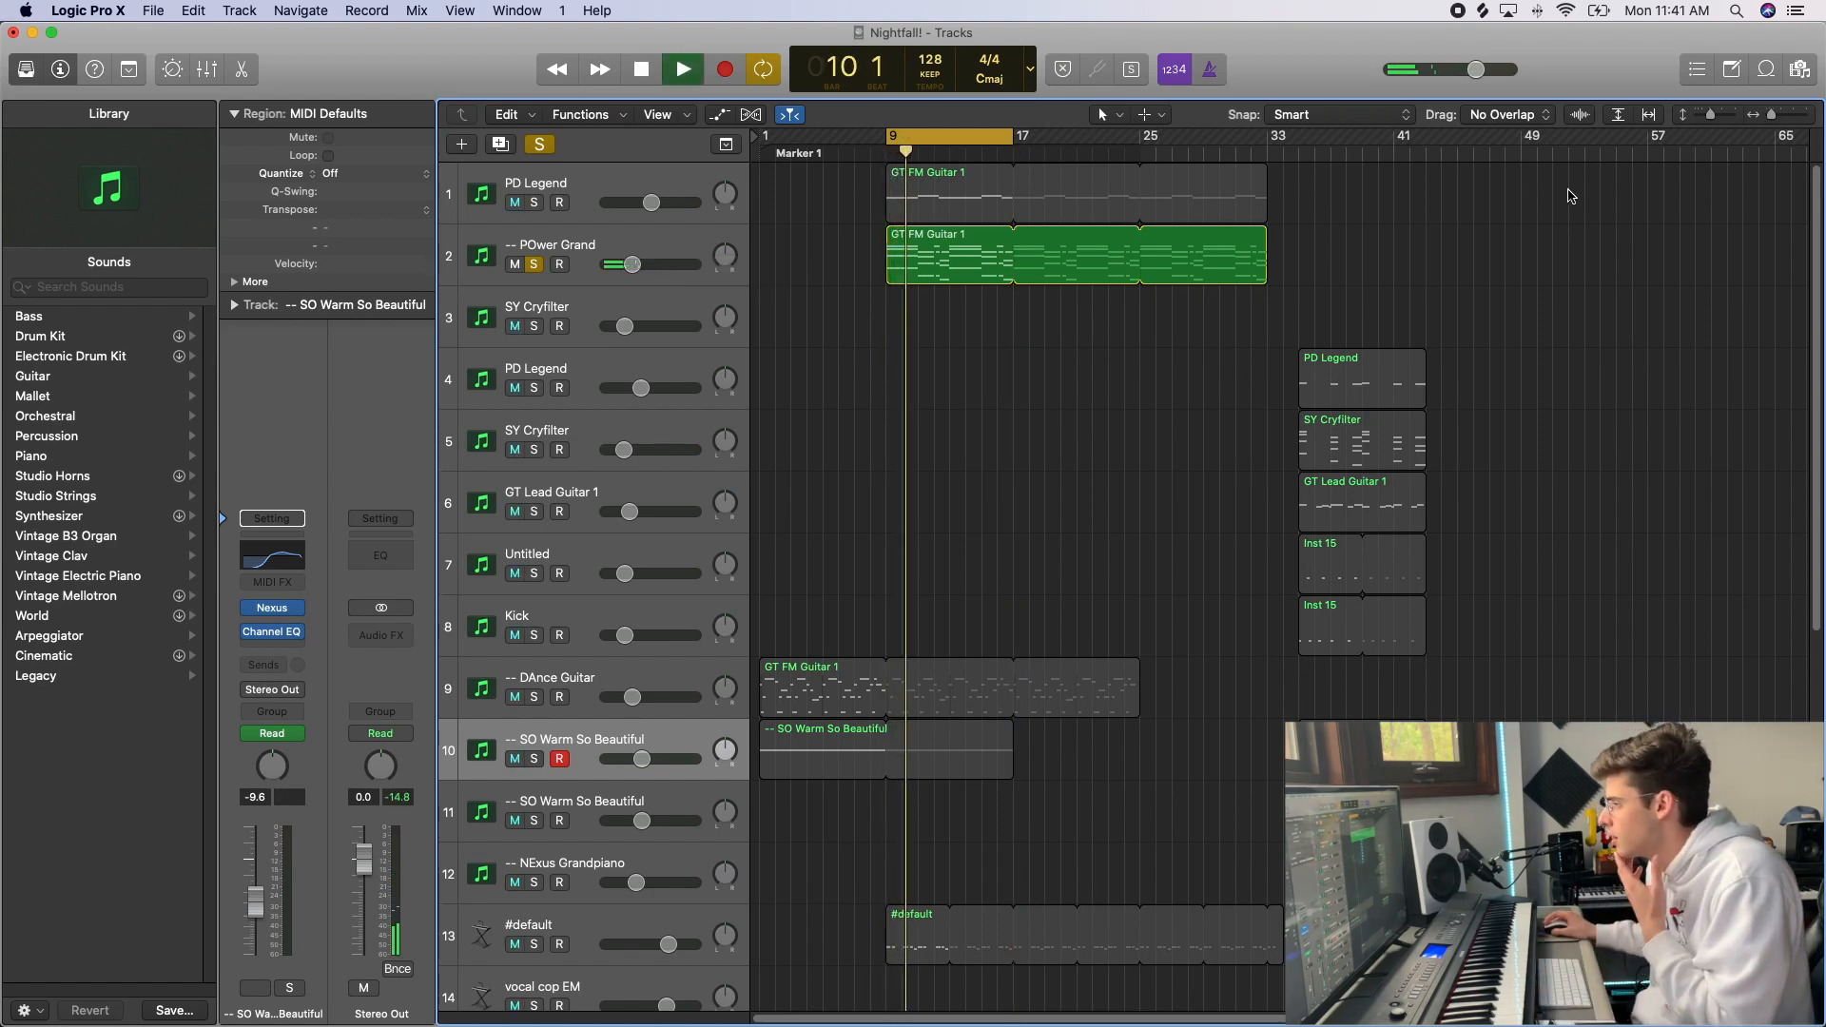
- Examine the POwer Grand region's notes in the Piano Roll, and stop playback and unsolo the track
double_click(1184, 265)
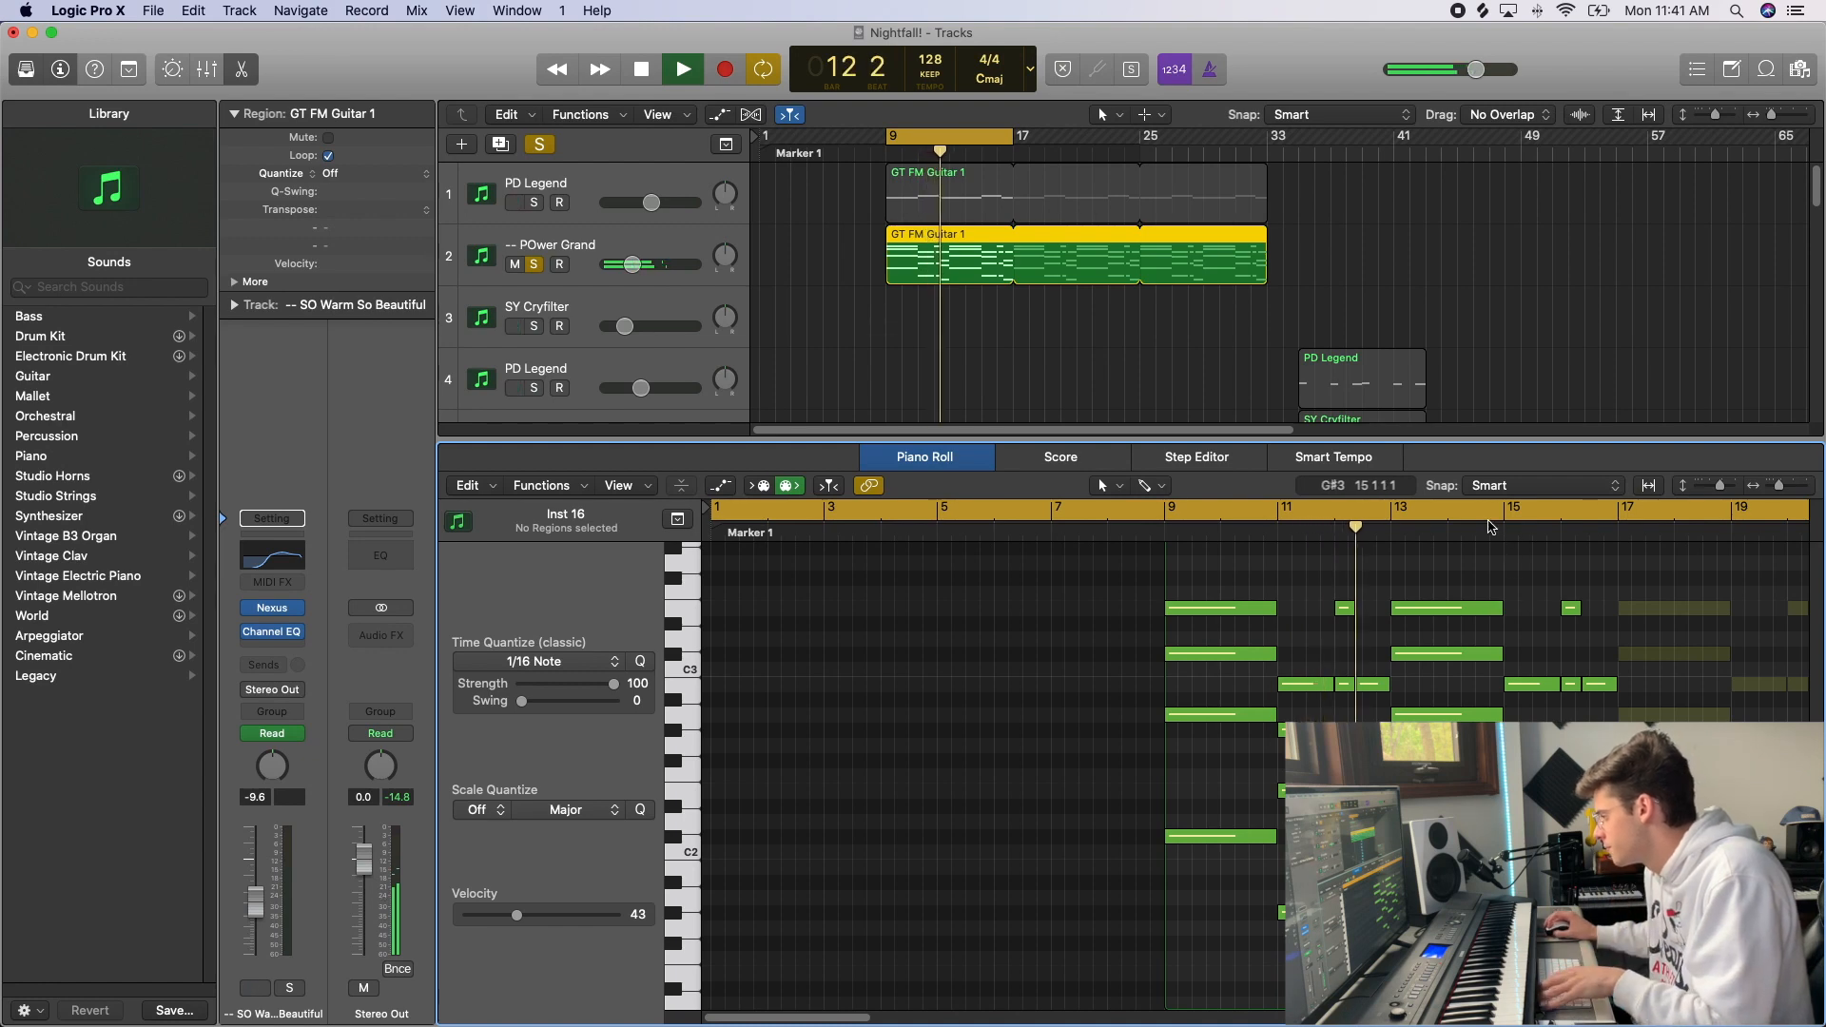
key("space")
double_click(935, 372)
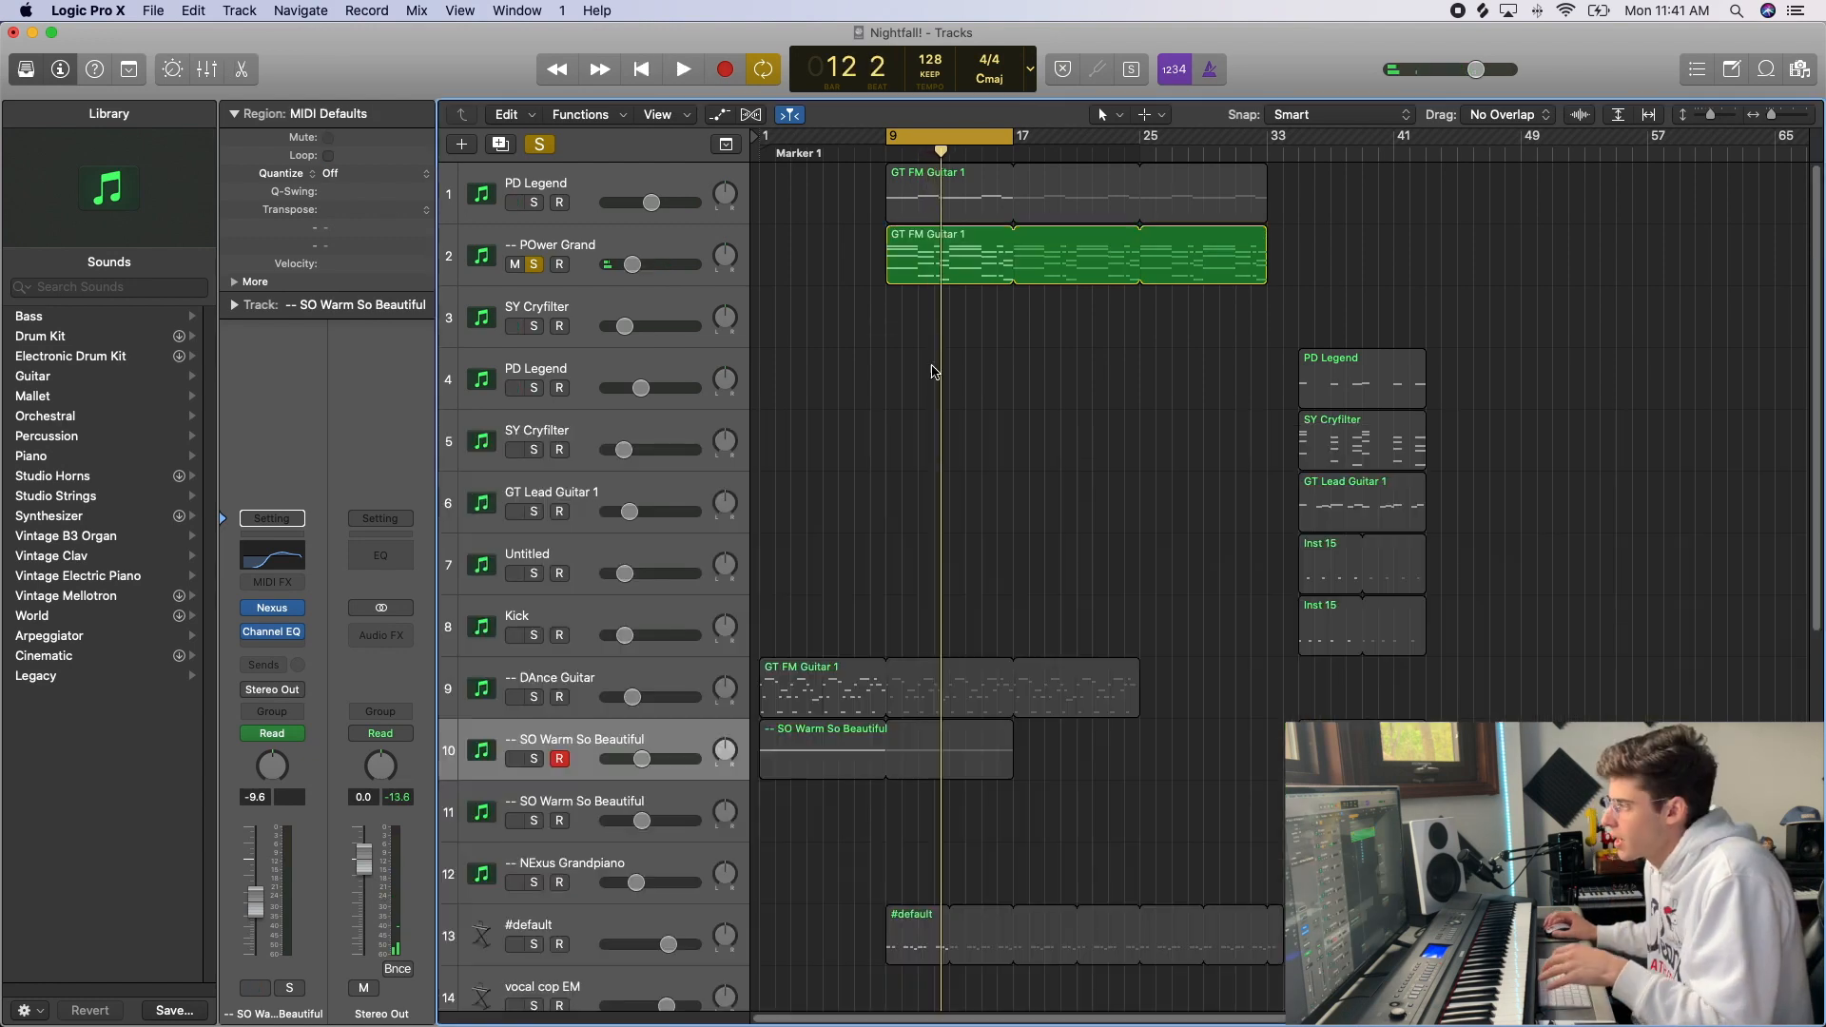
left_click(535, 263)
- Solo the #default and POwer Grand tracks and play them together within the cycle
scroll(845, 285, "down", 5)
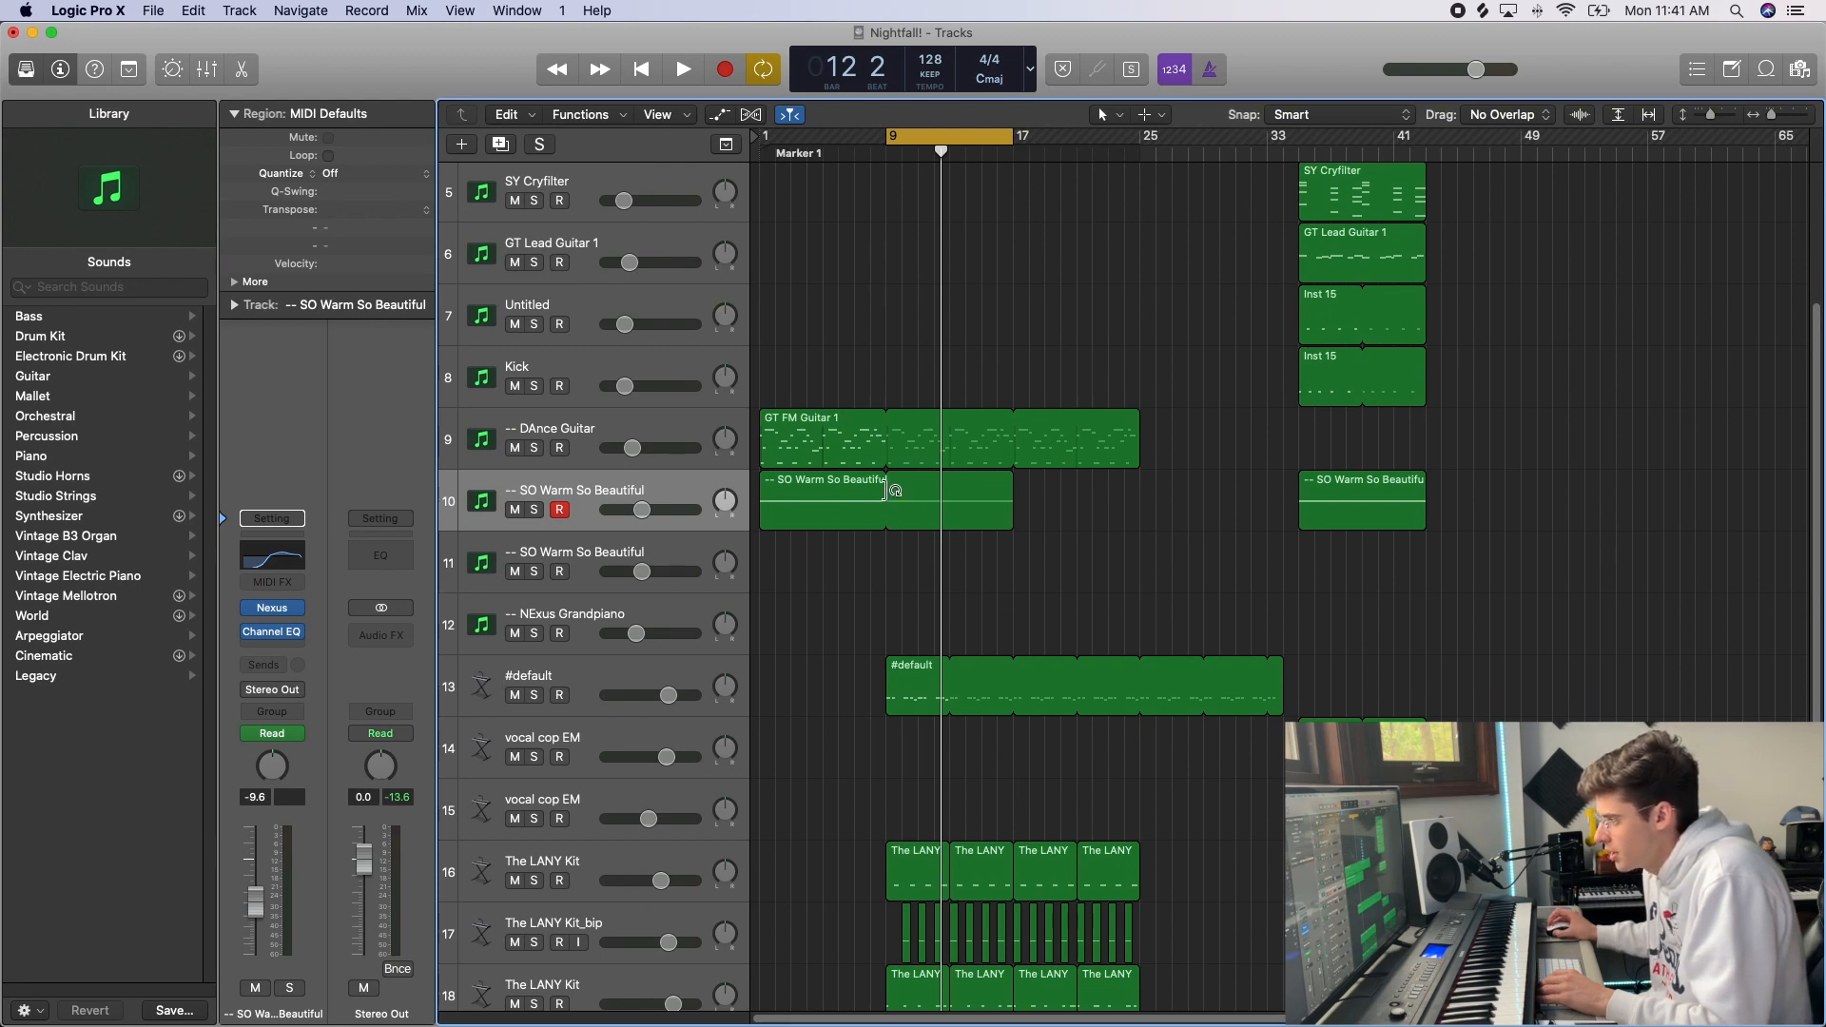
scroll(894, 490, "down", 2)
left_click(534, 610)
scroll(771, 528, "up", 7)
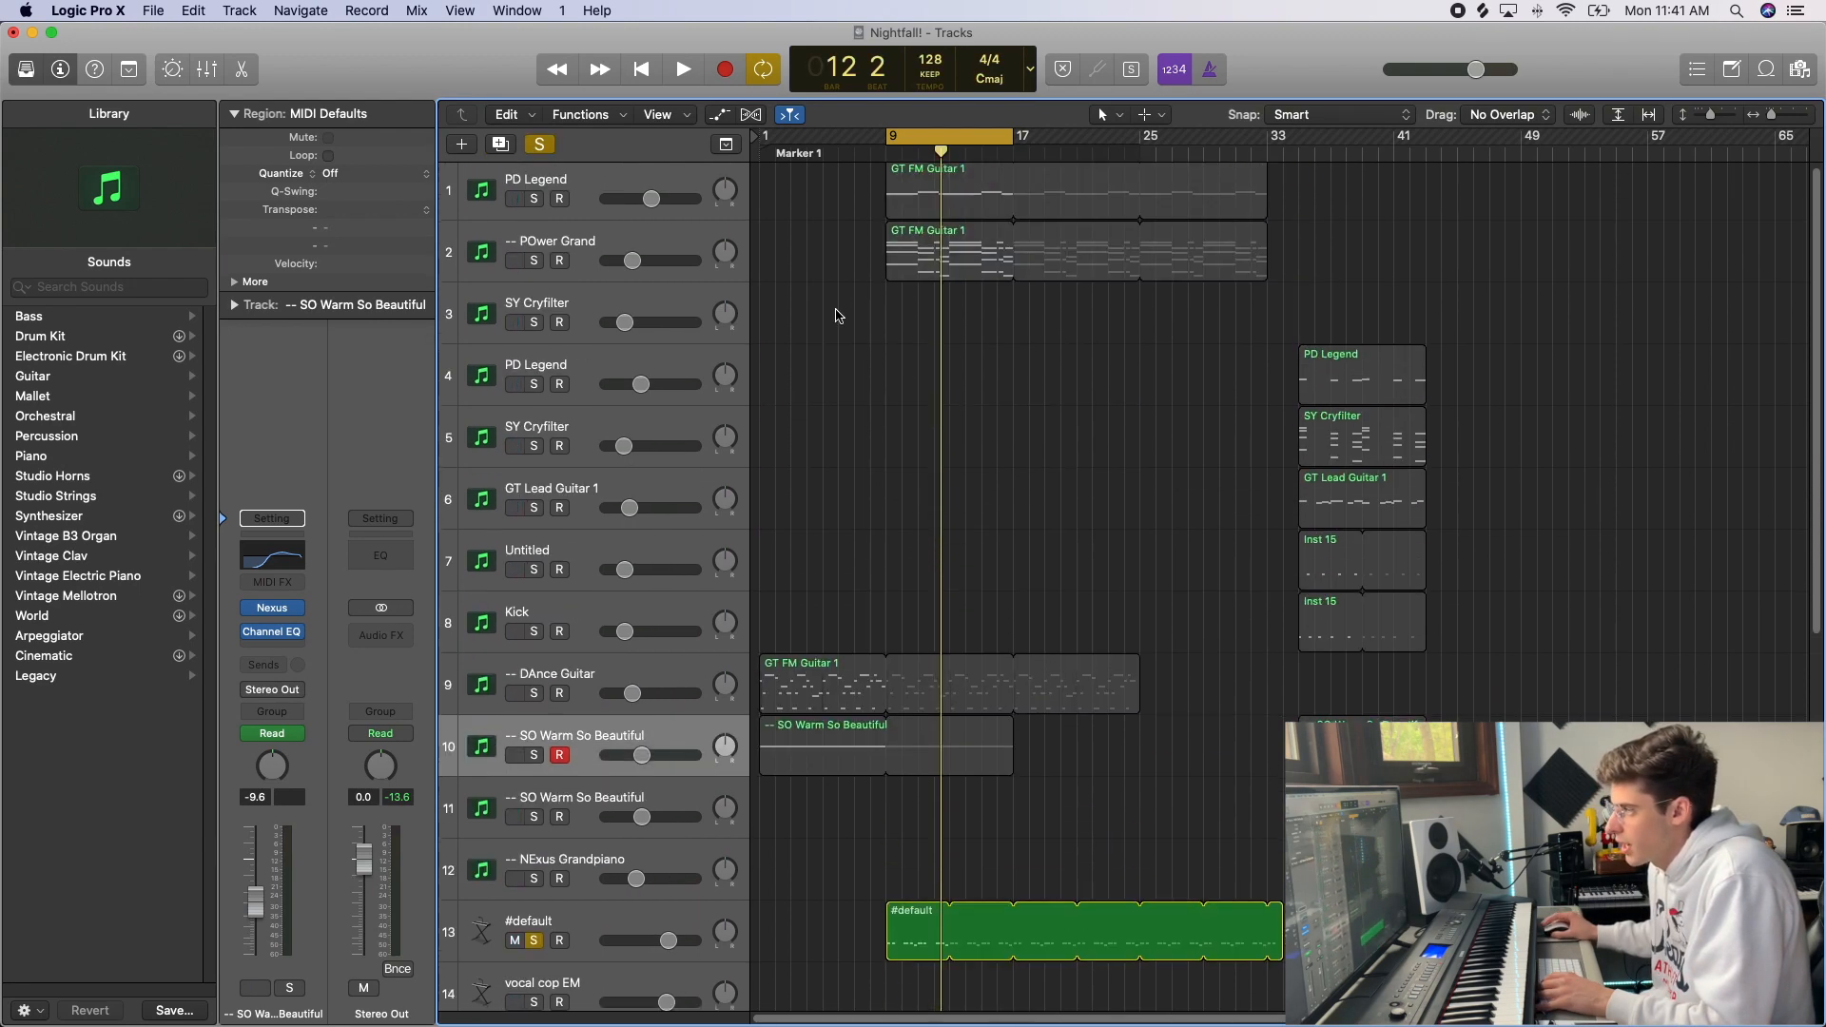
left_click(535, 266)
key("space")
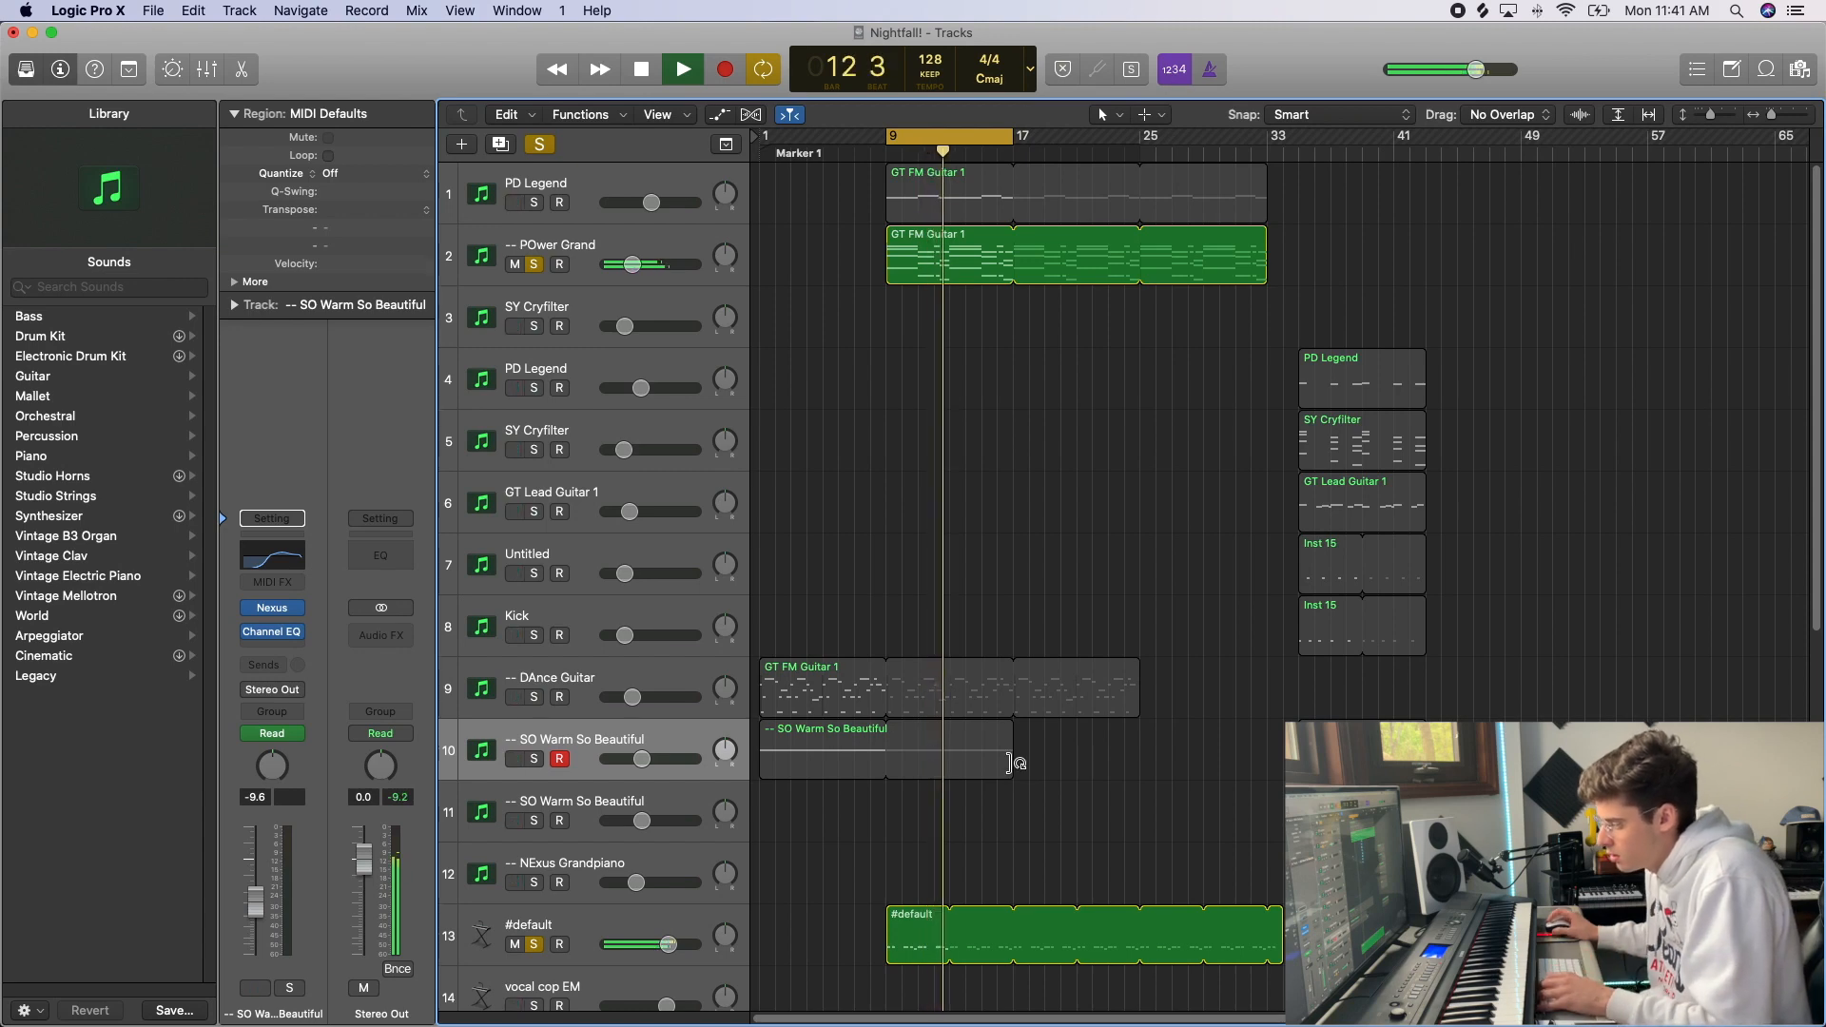
key("space")
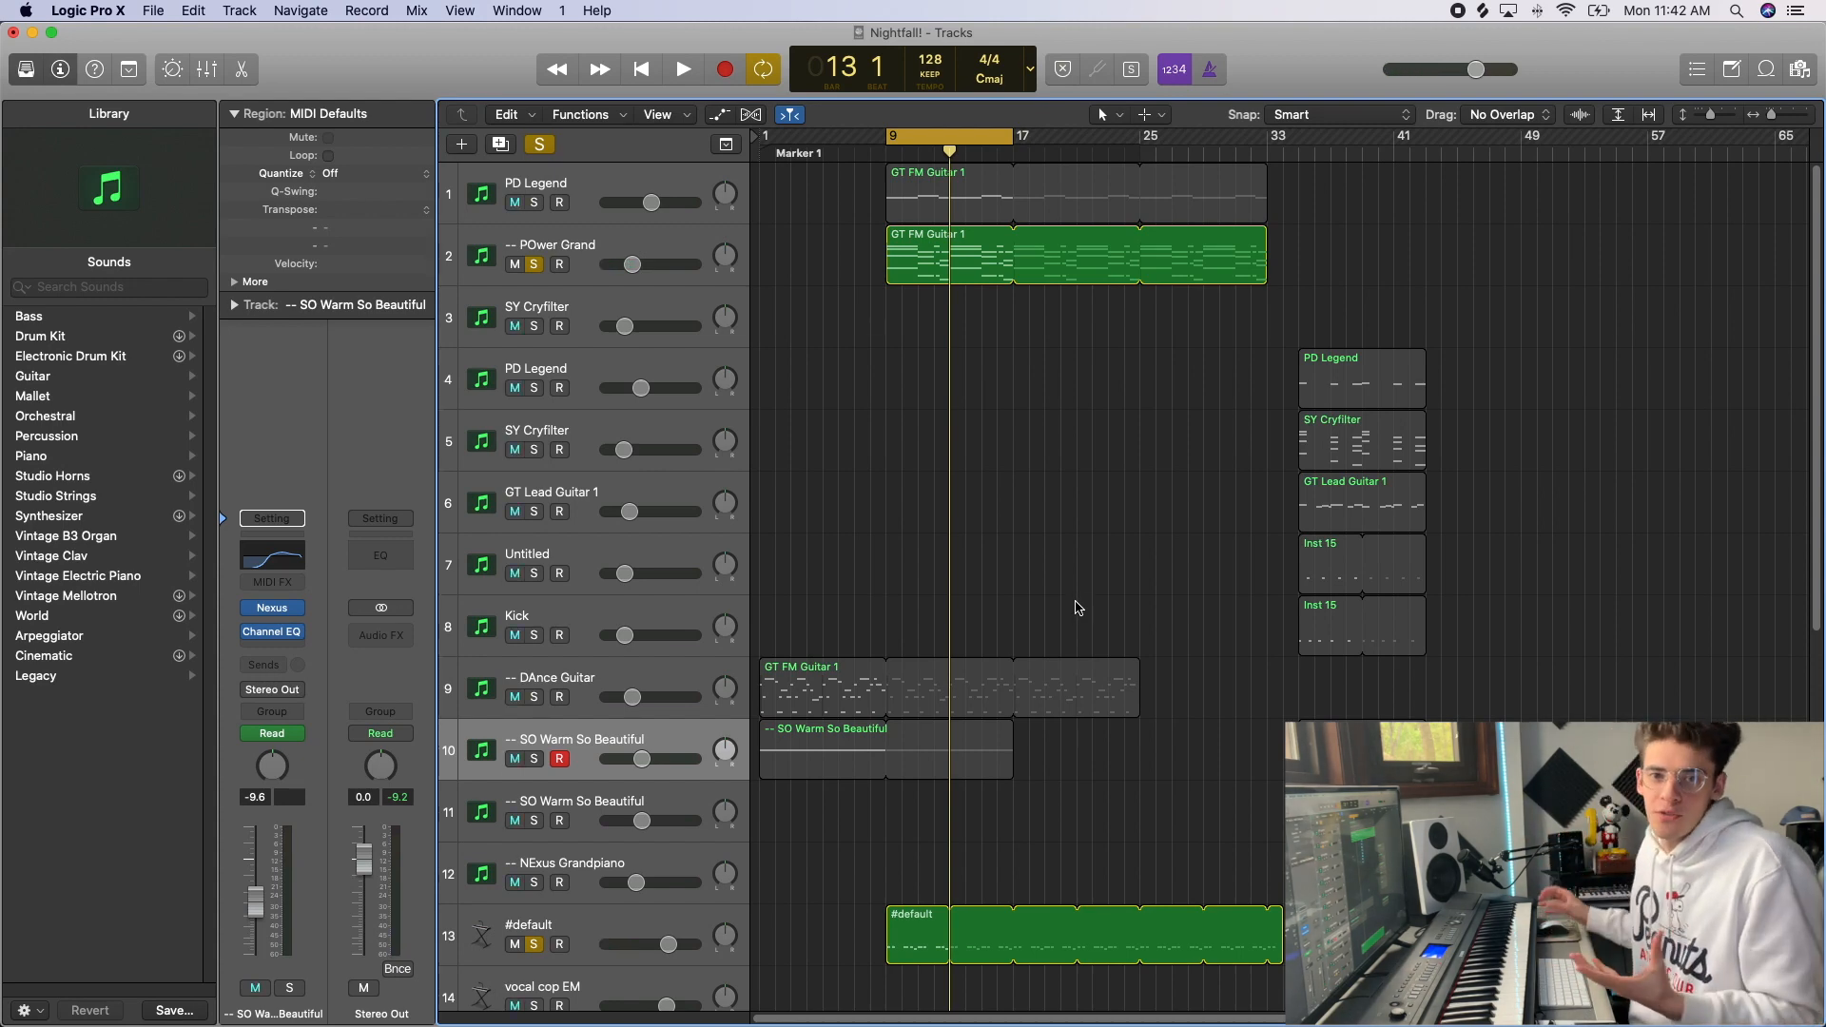
- Add tracks 16 and 17, The LANY Kit and The LANY Kit_bip, to the solo and start playback
scroll(1093, 596, "down", 10)
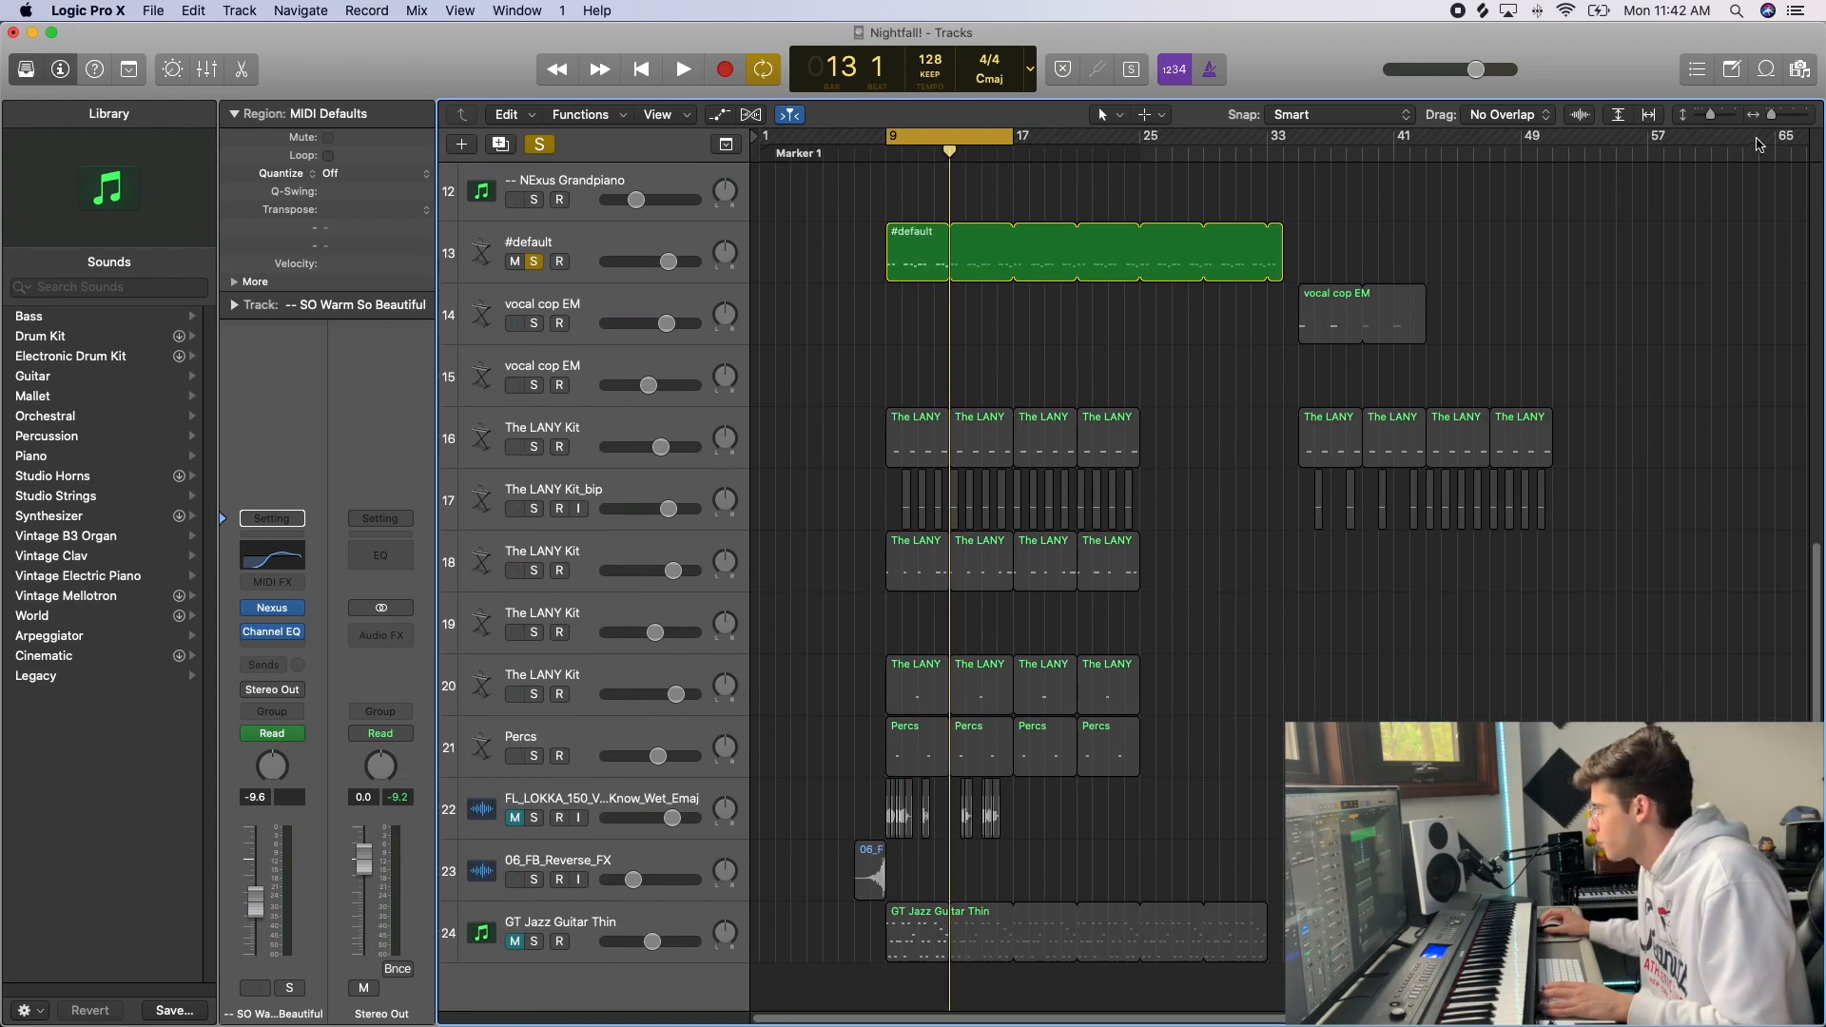
left_click(1790, 119)
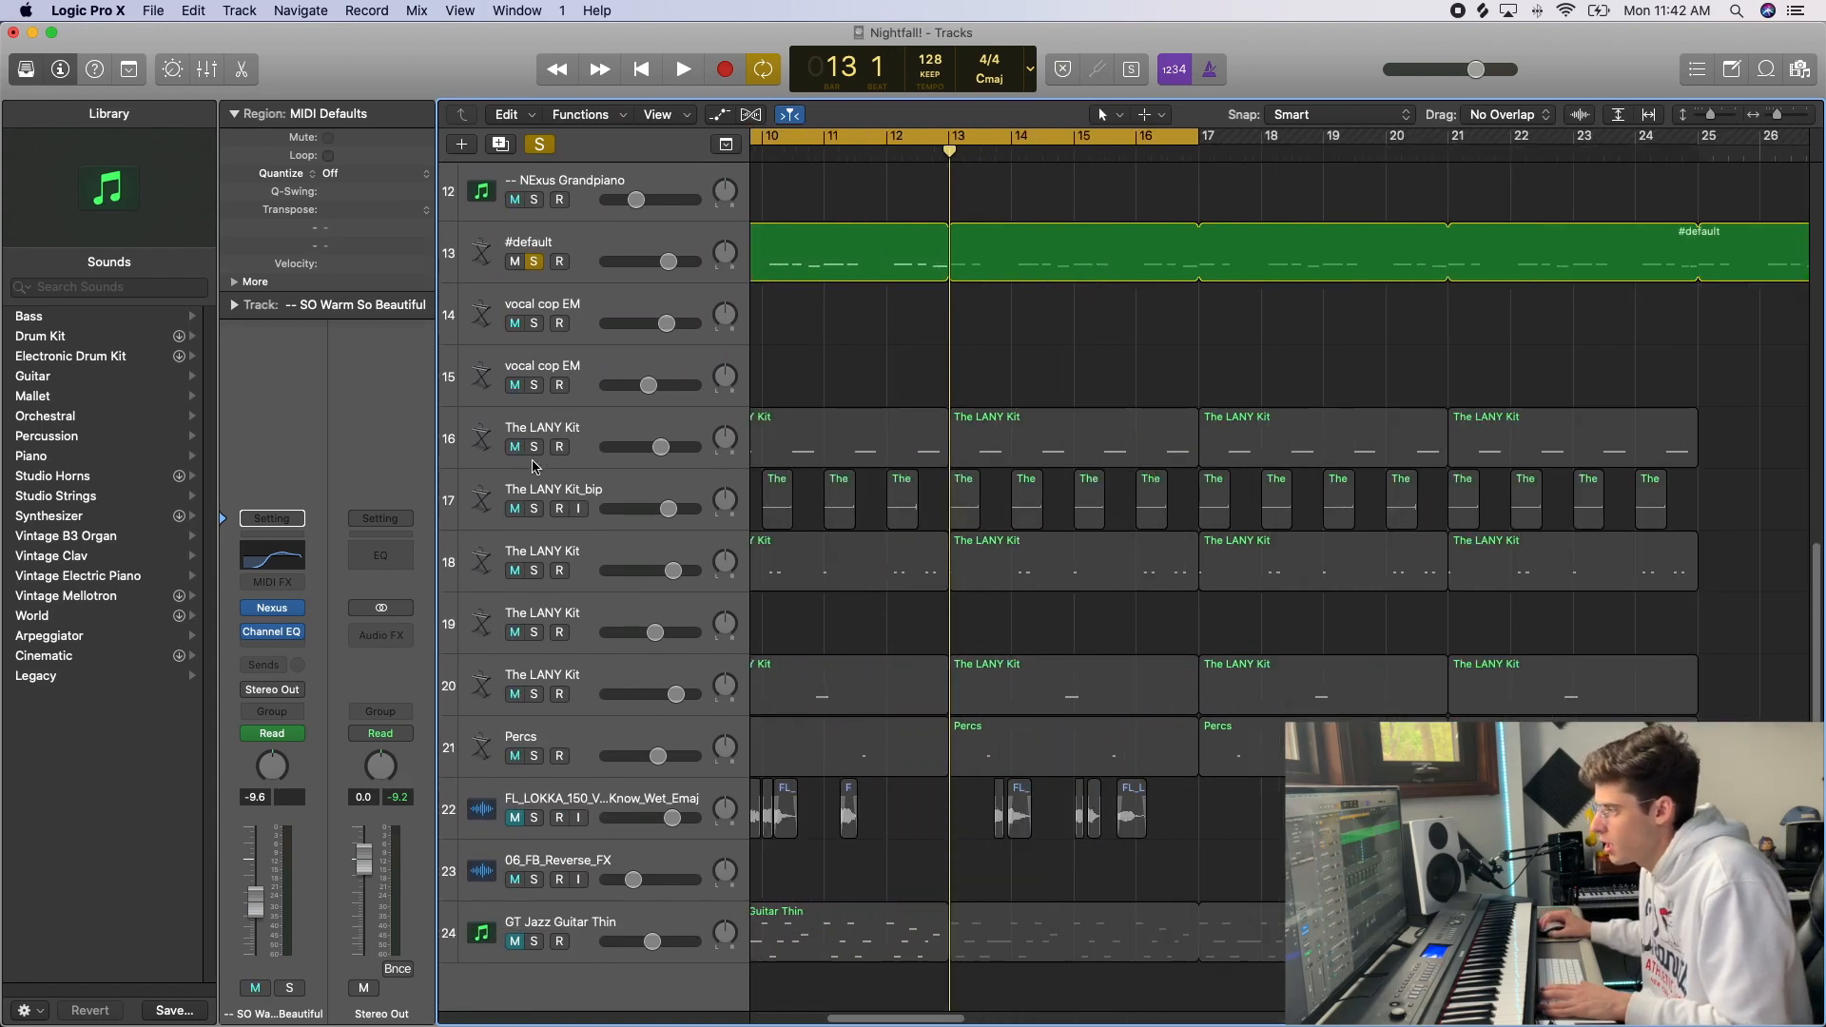
left_click_drag(533, 447, 622, 787)
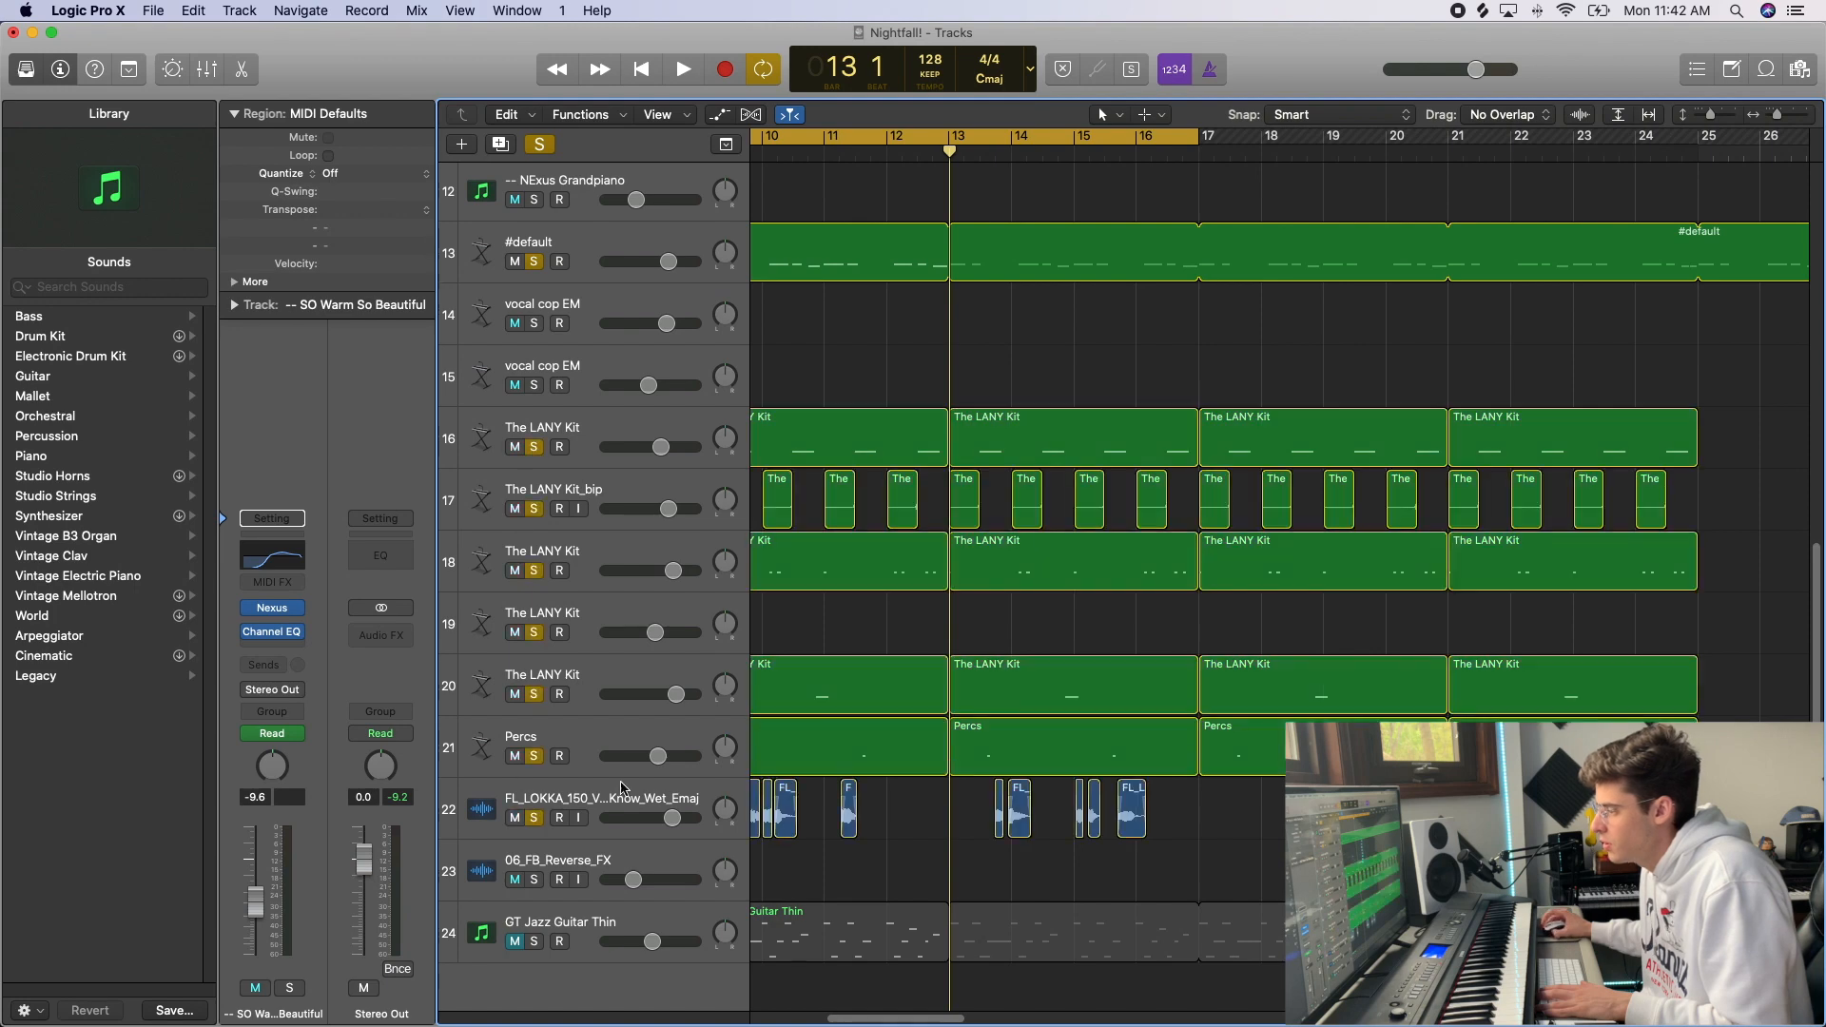
left_click(533, 818)
left_click_drag(533, 573, 578, 769)
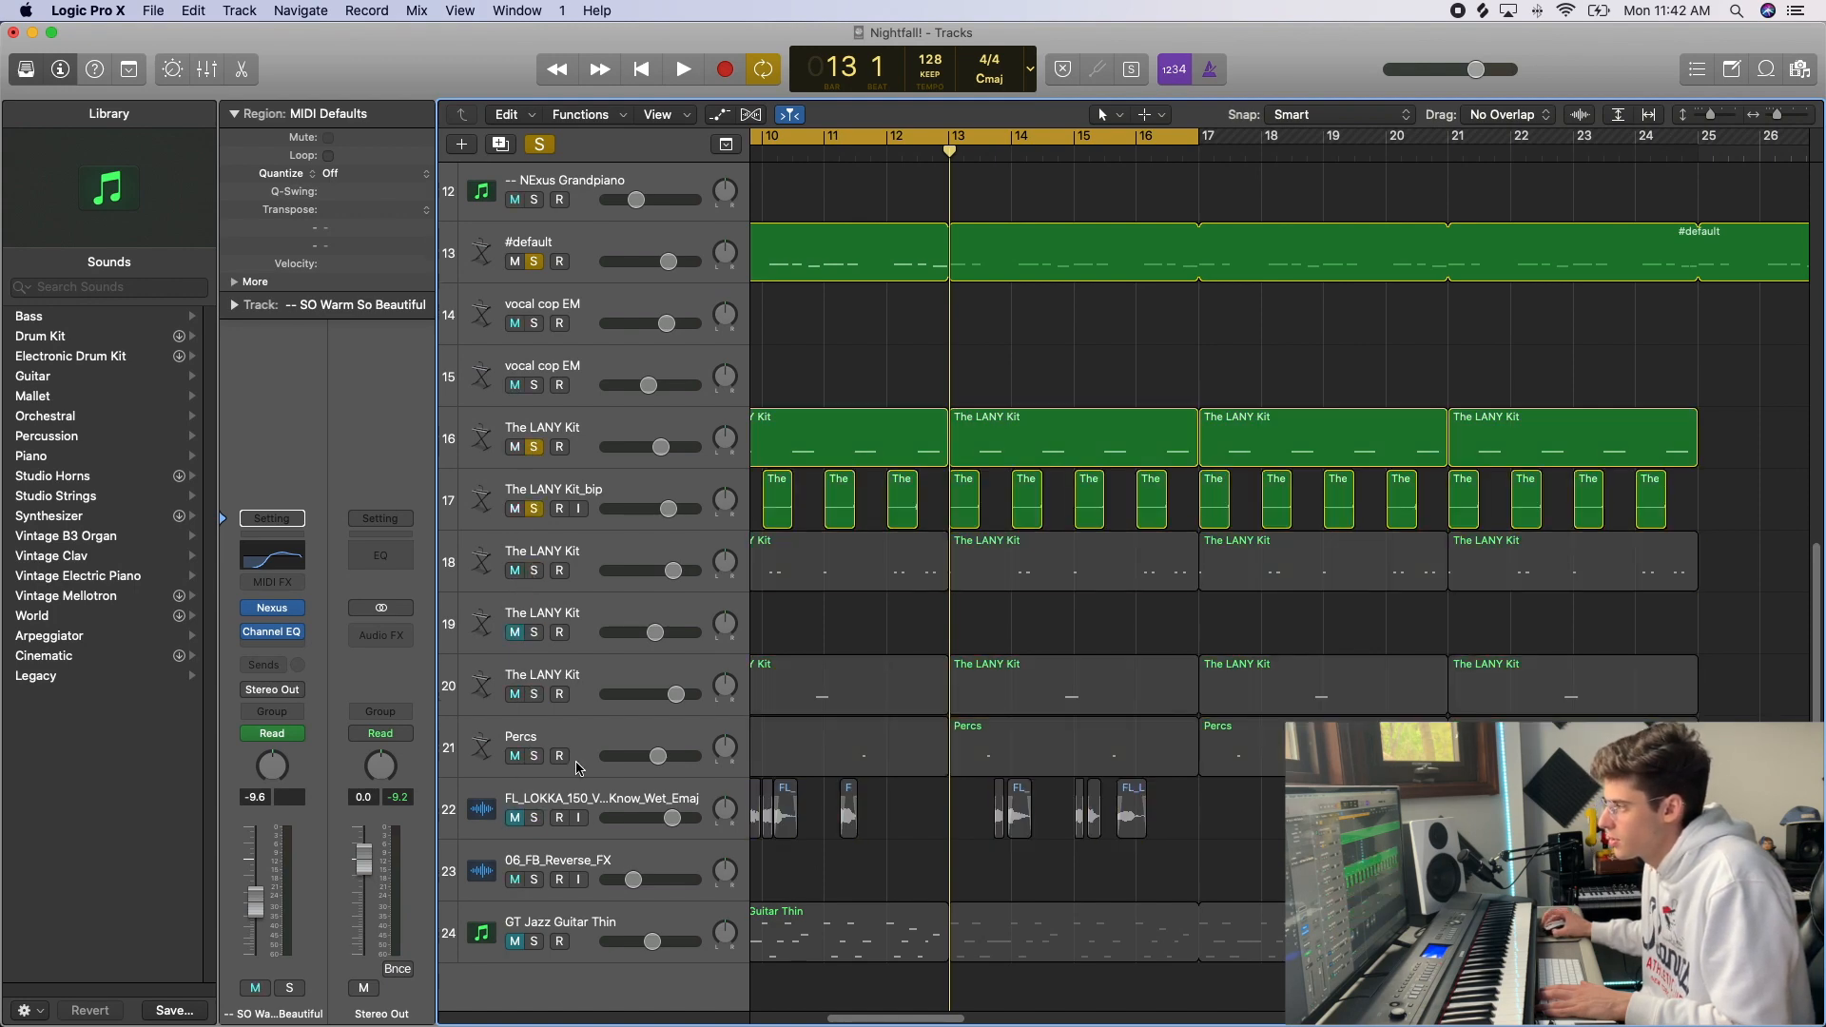
key("space")
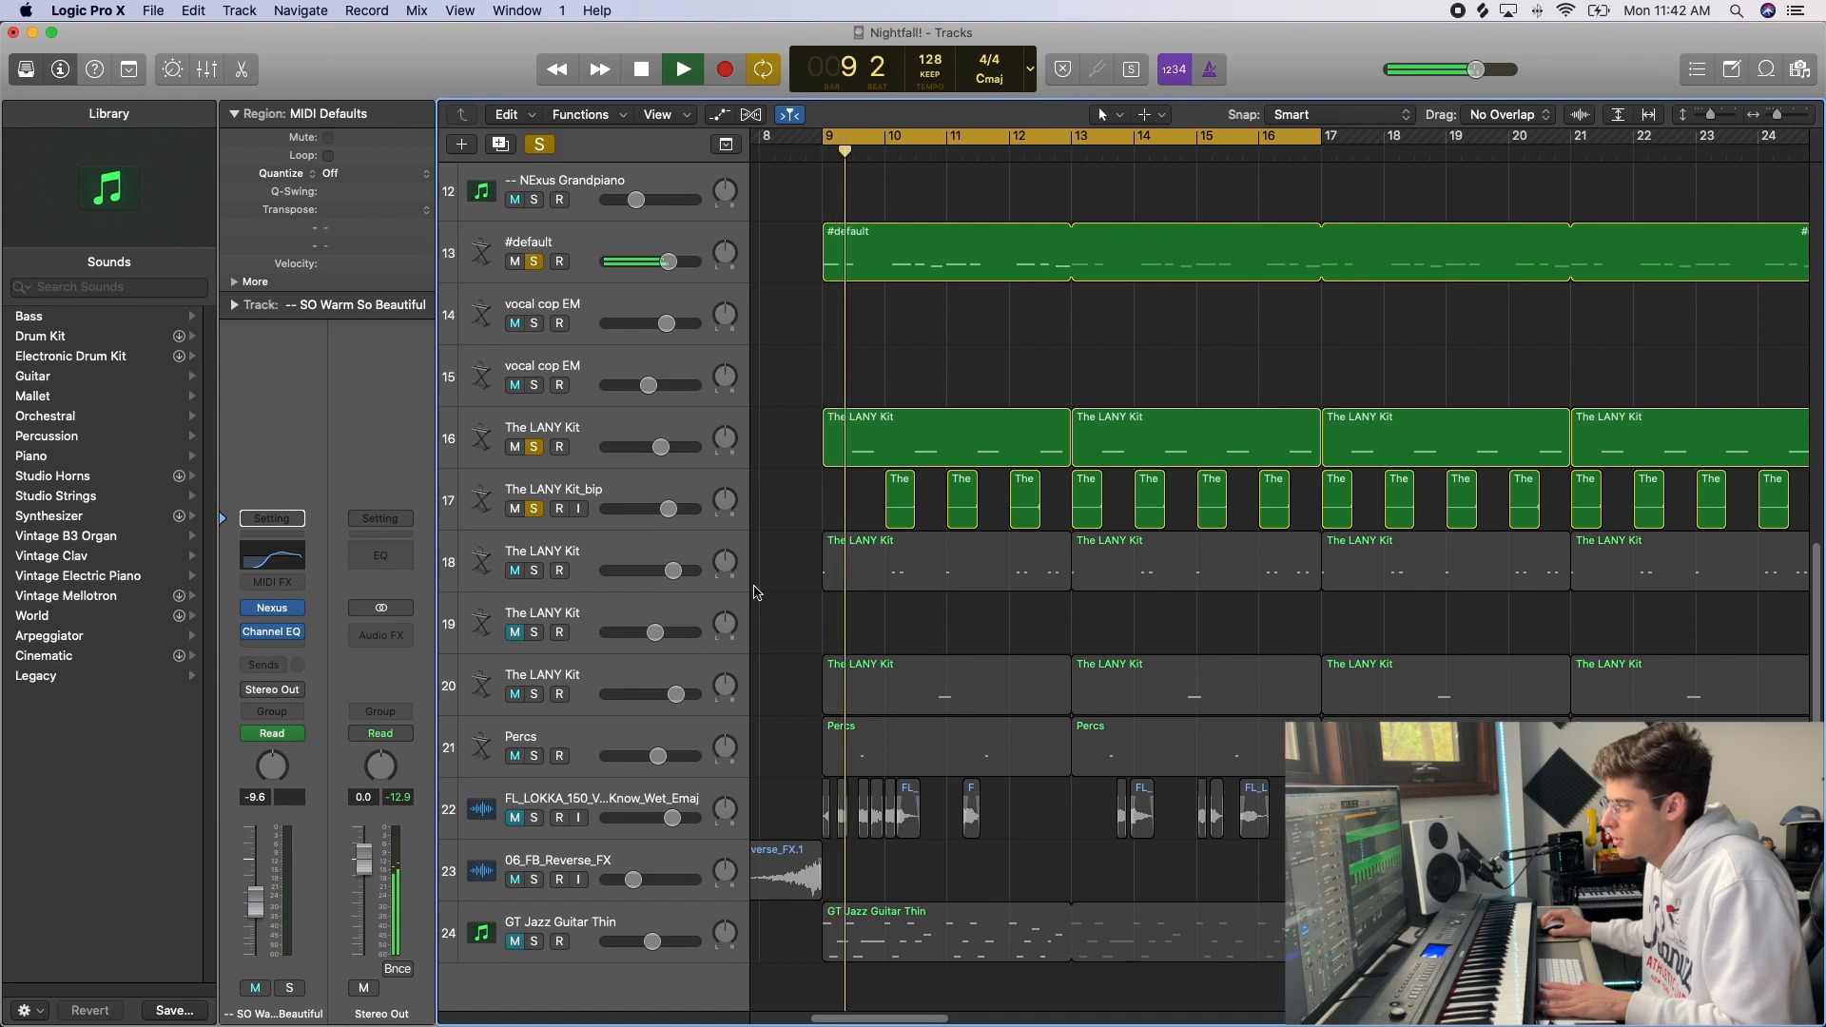
- Paste a copy of the first The LANY Kit_bip region at bar 9 on the same track
left_click(897, 478)
left_click_drag(842, 152, 823, 153)
left_click(663, 508)
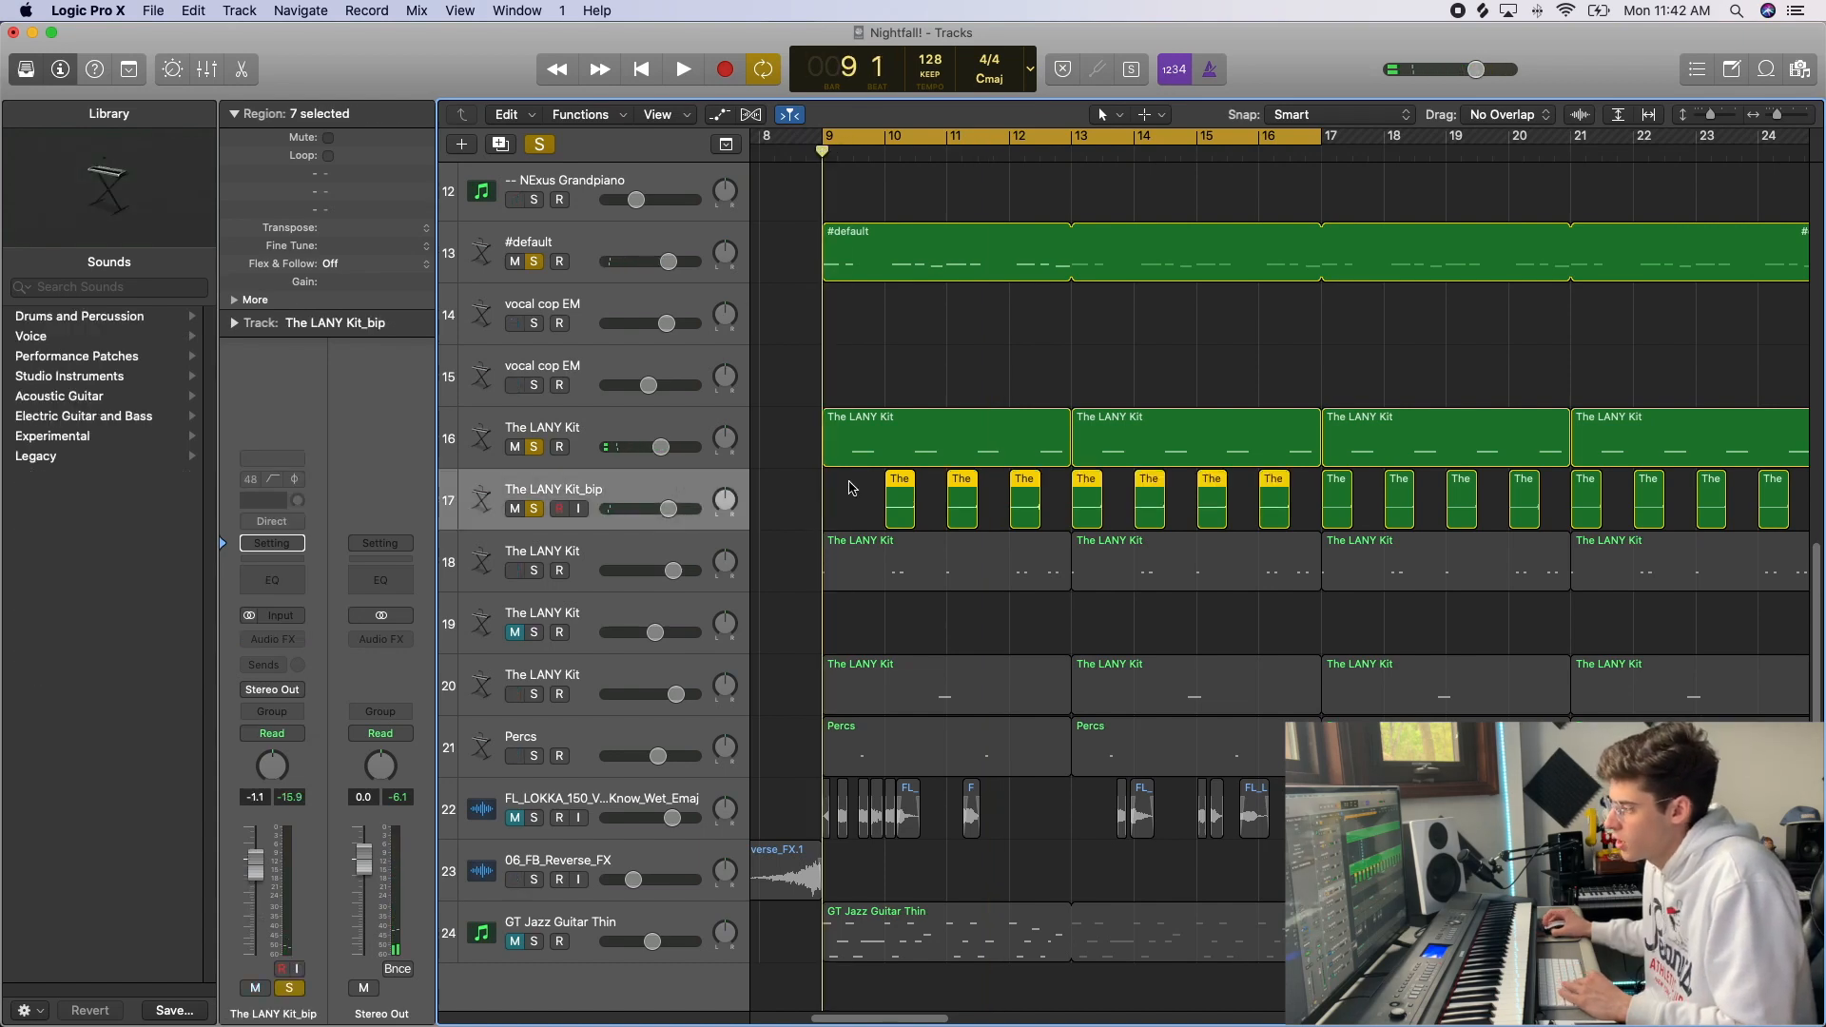
key("super+v")
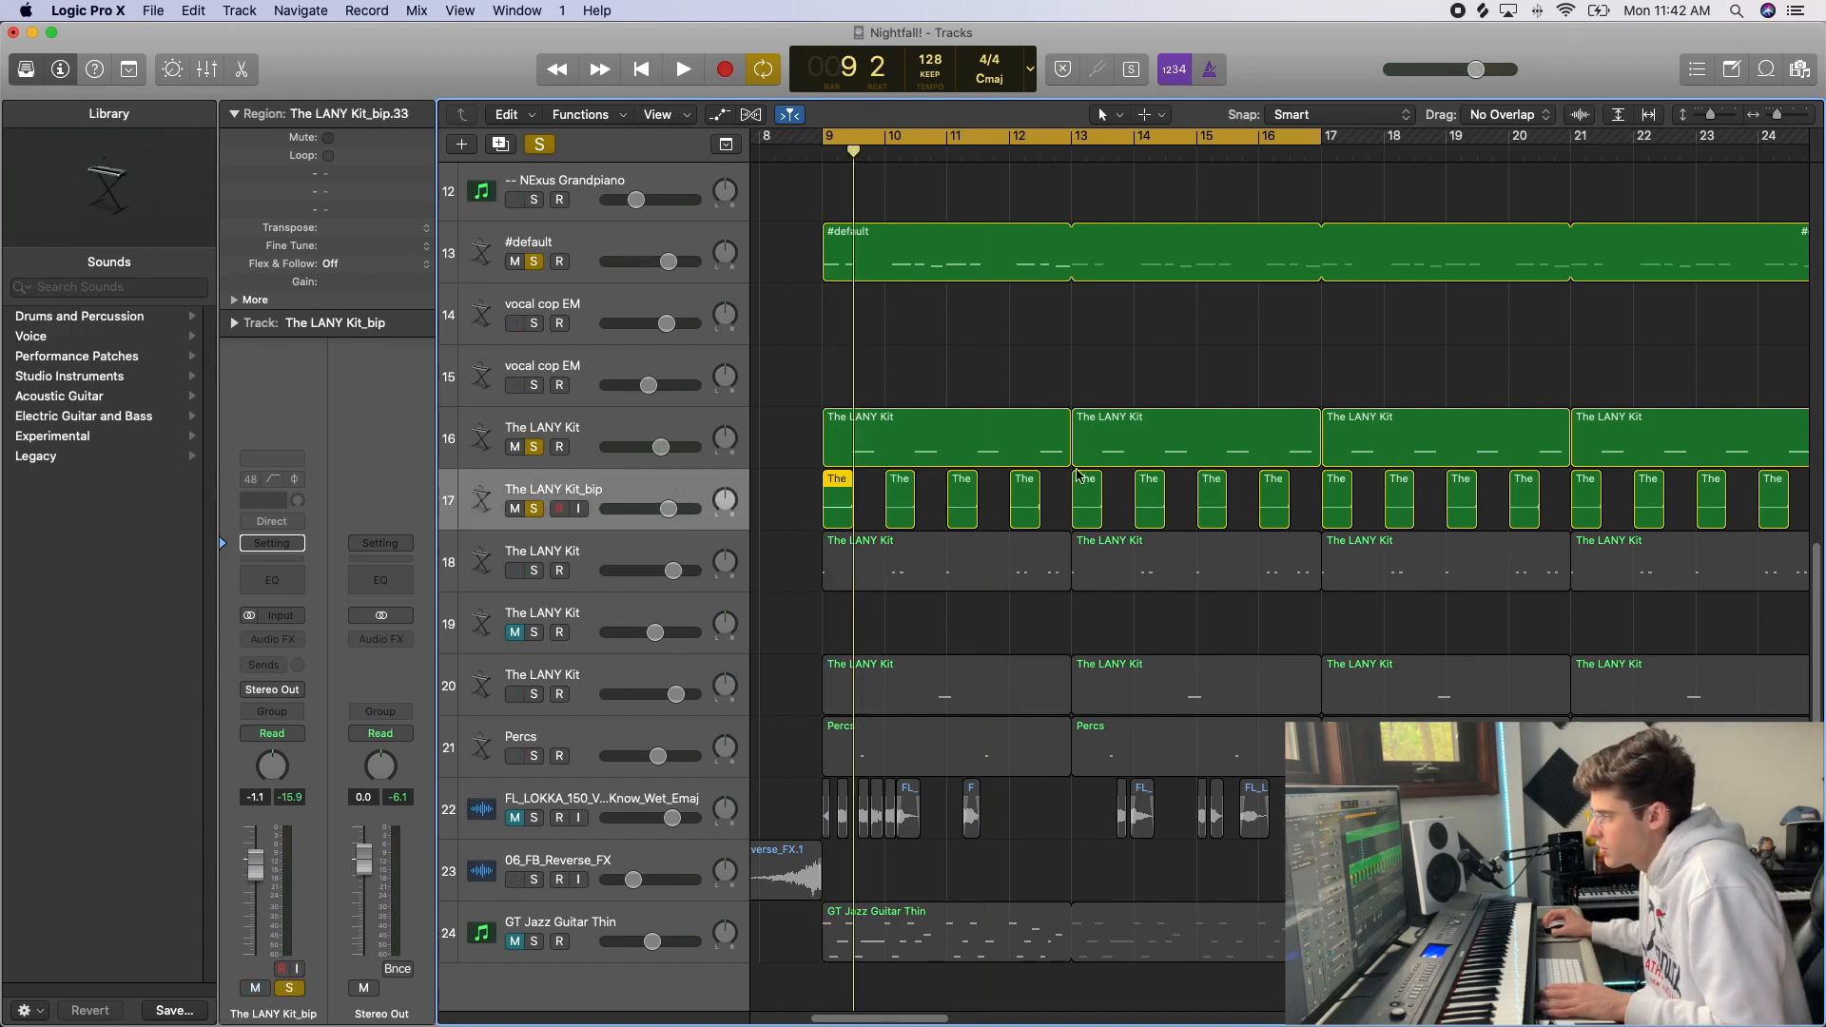
- Play the soloed #default, The LANY Kit and The LANY Kit_bip tracks together within the cycle, then stop playback
left_click(1791, 114)
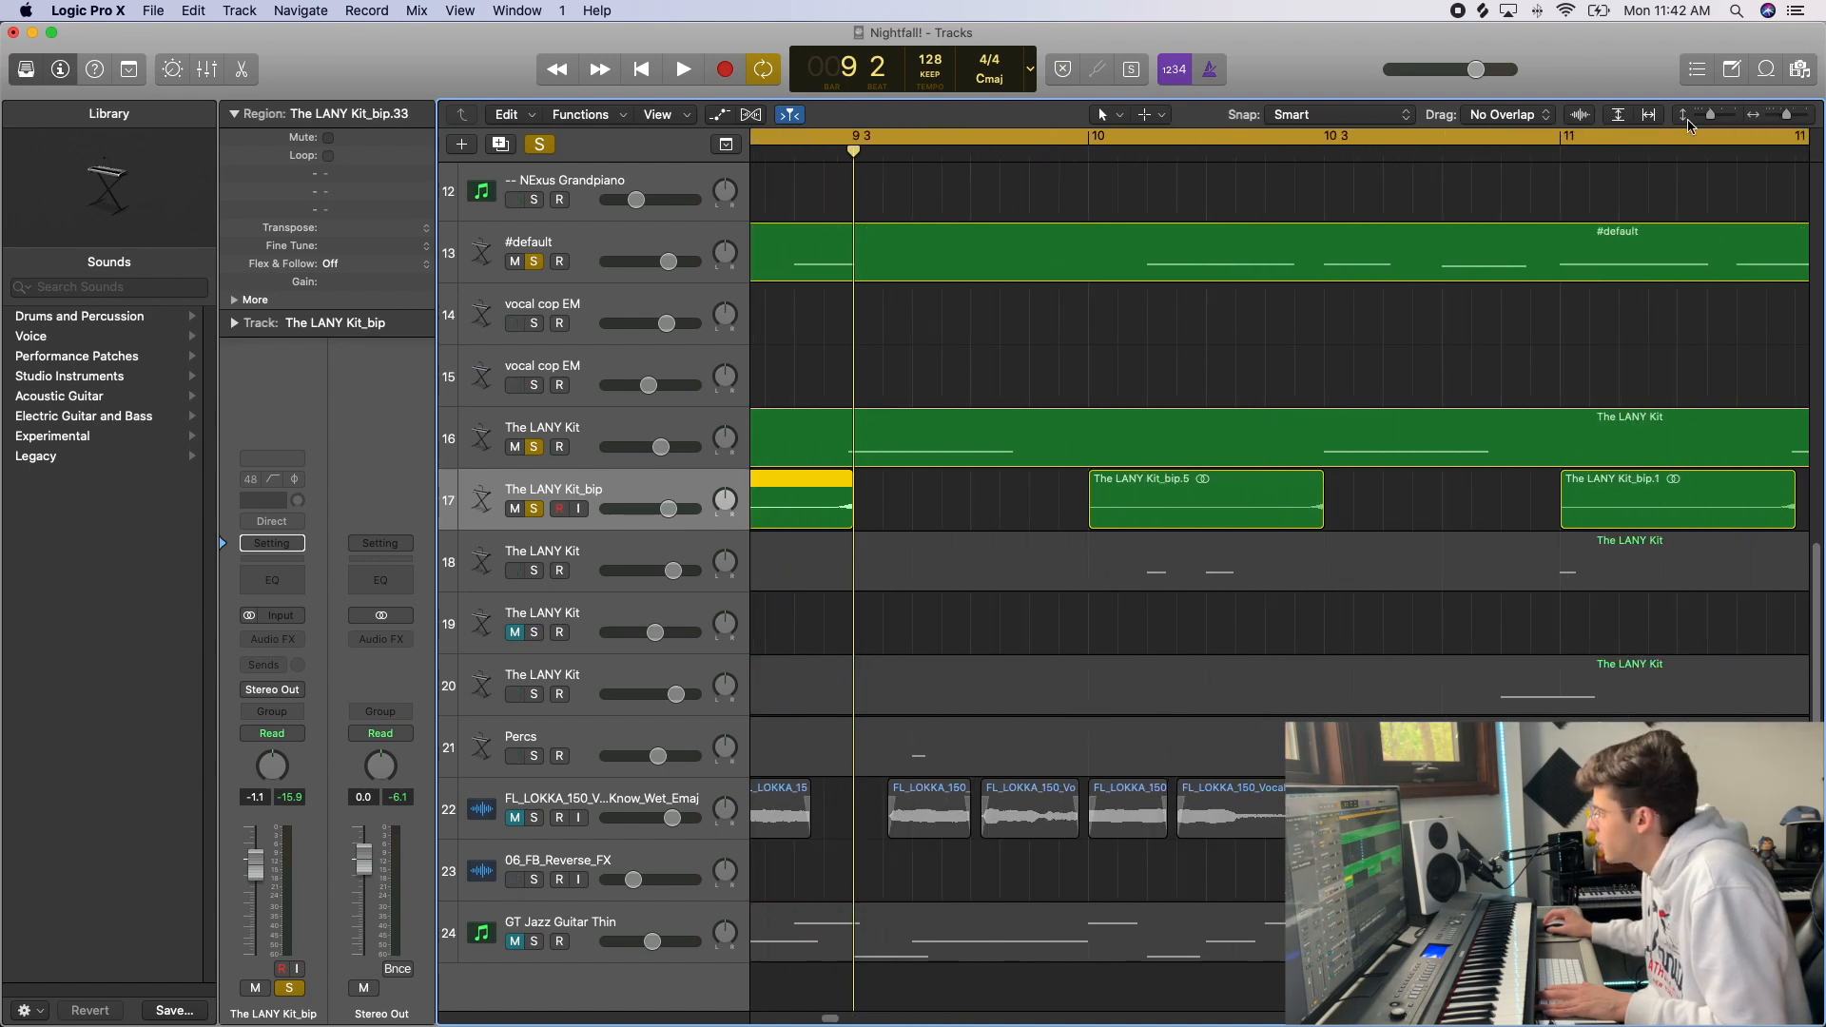
left_click(1773, 116)
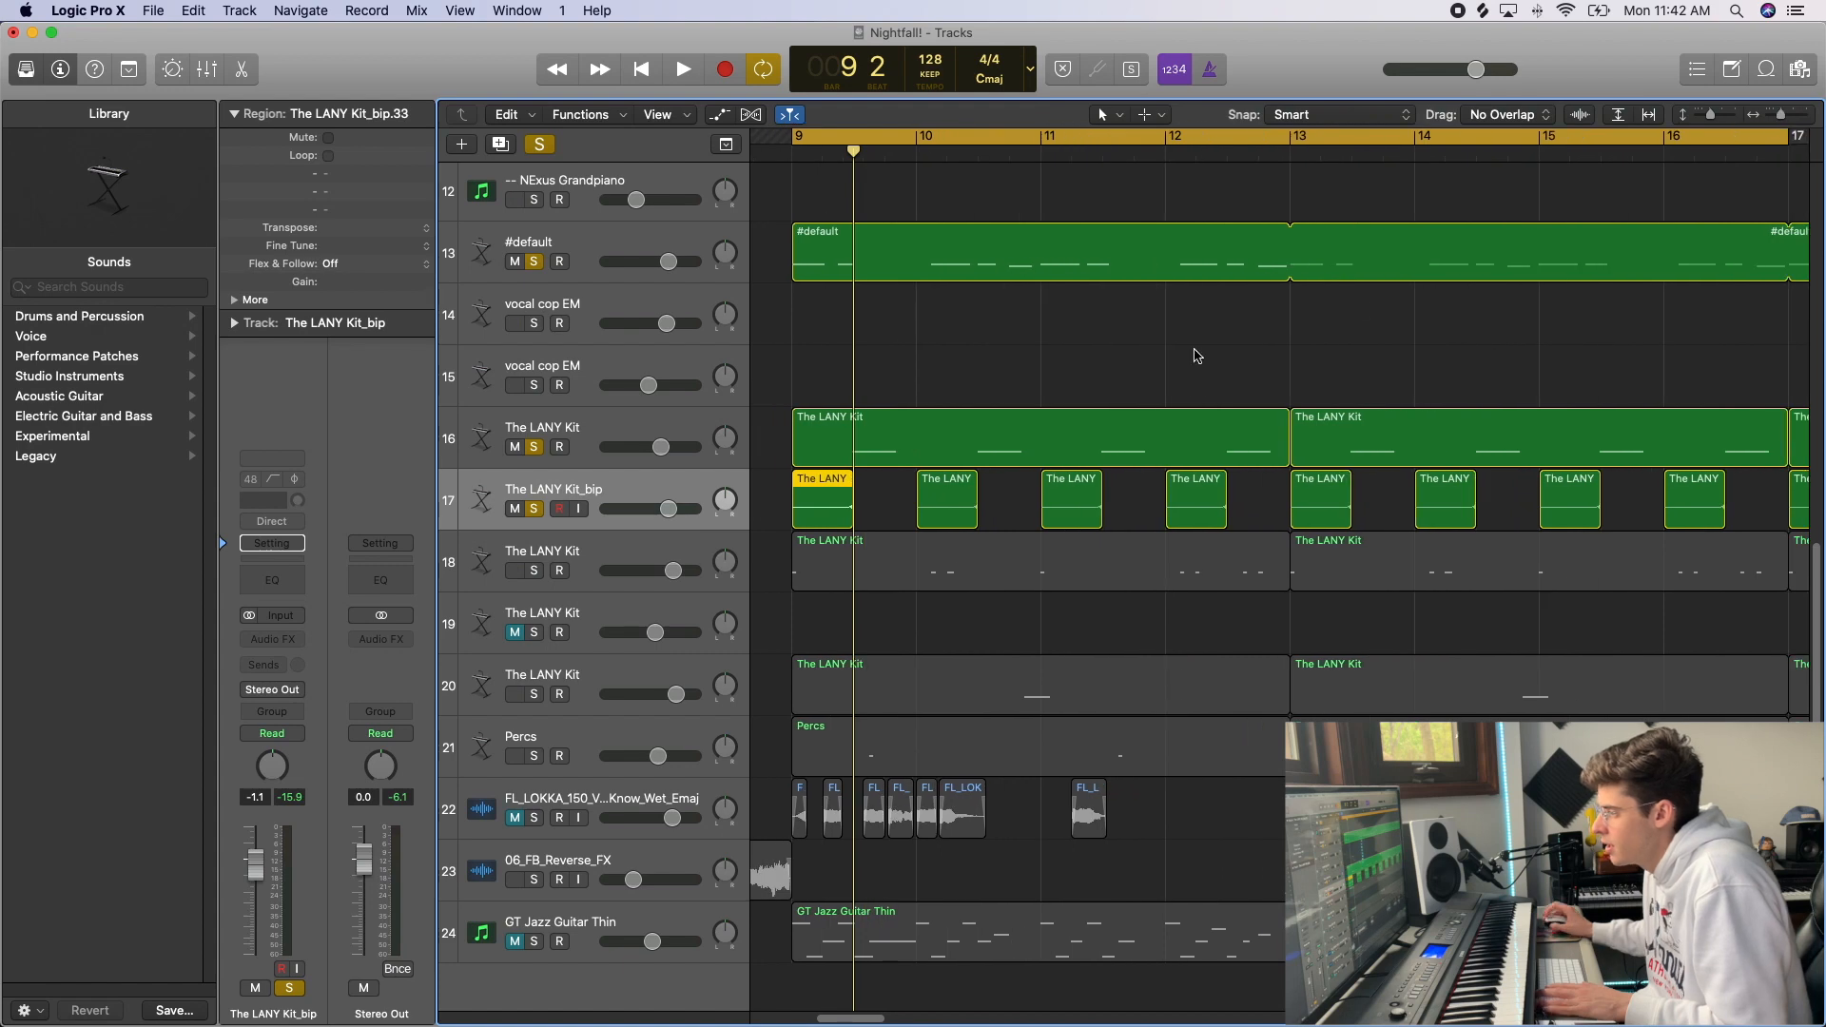
left_click(696, 463)
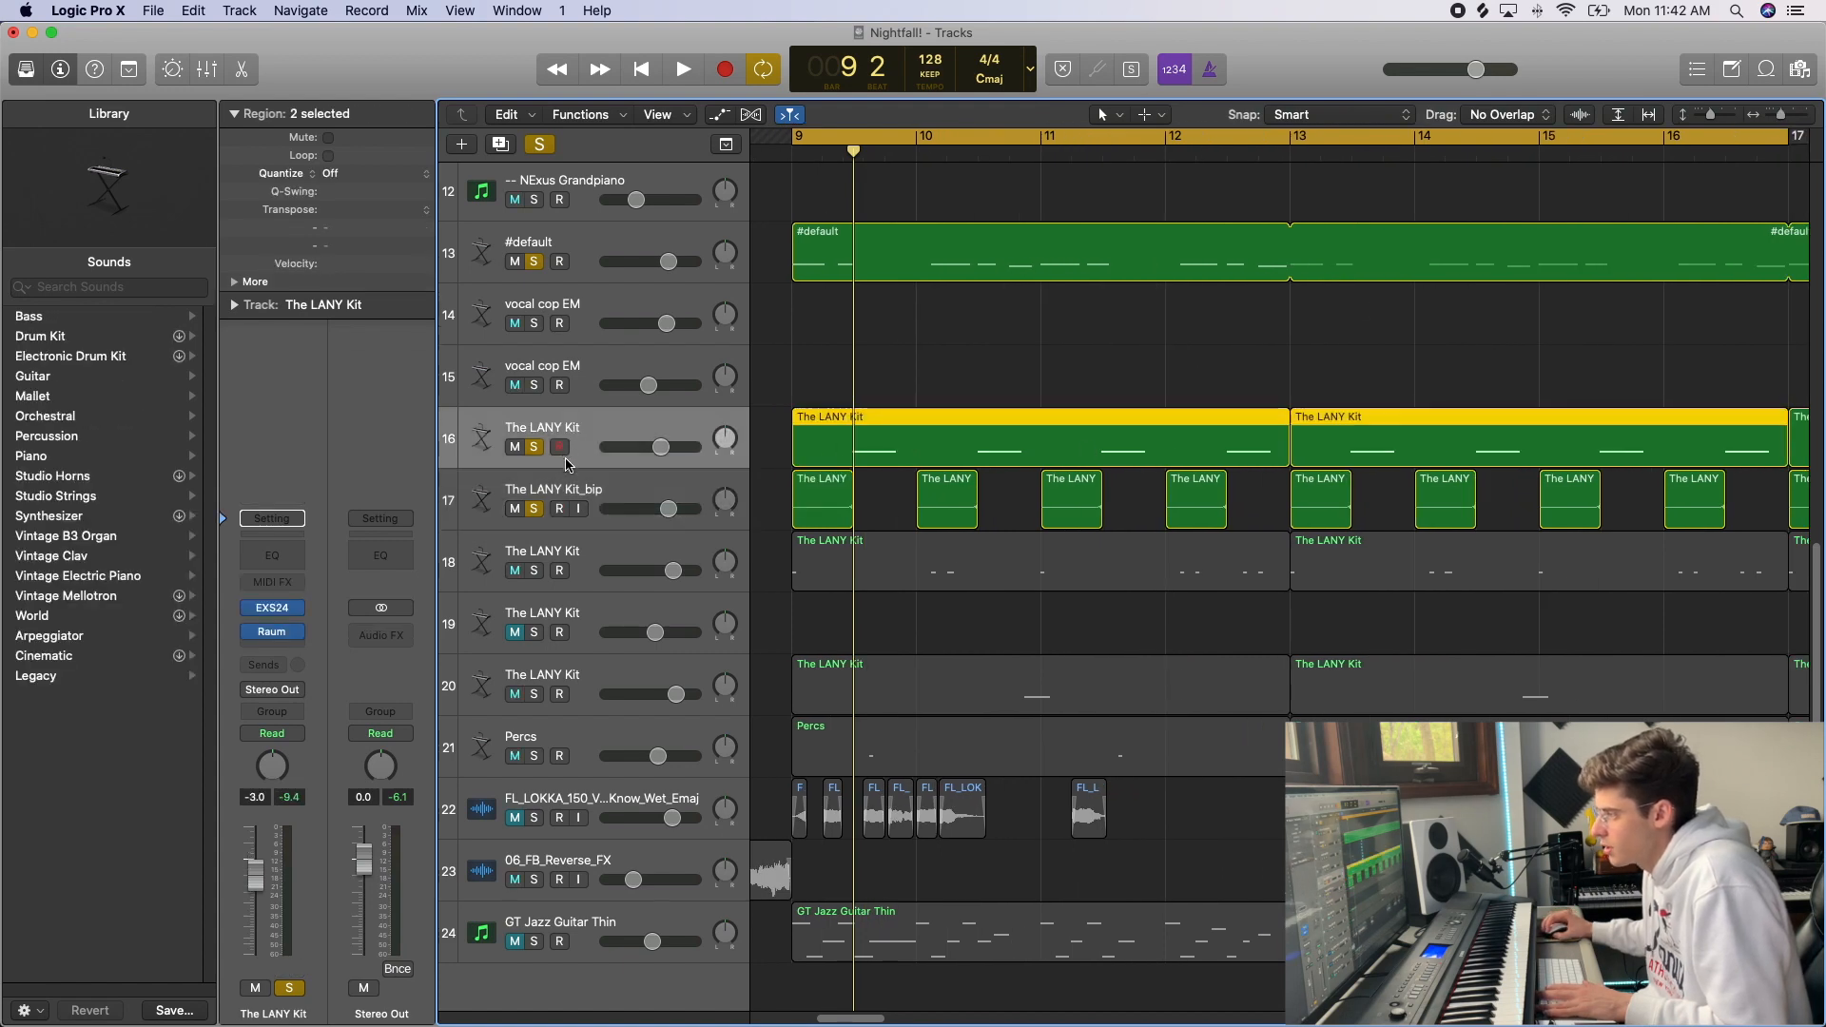
left_click(690, 490)
key("space")
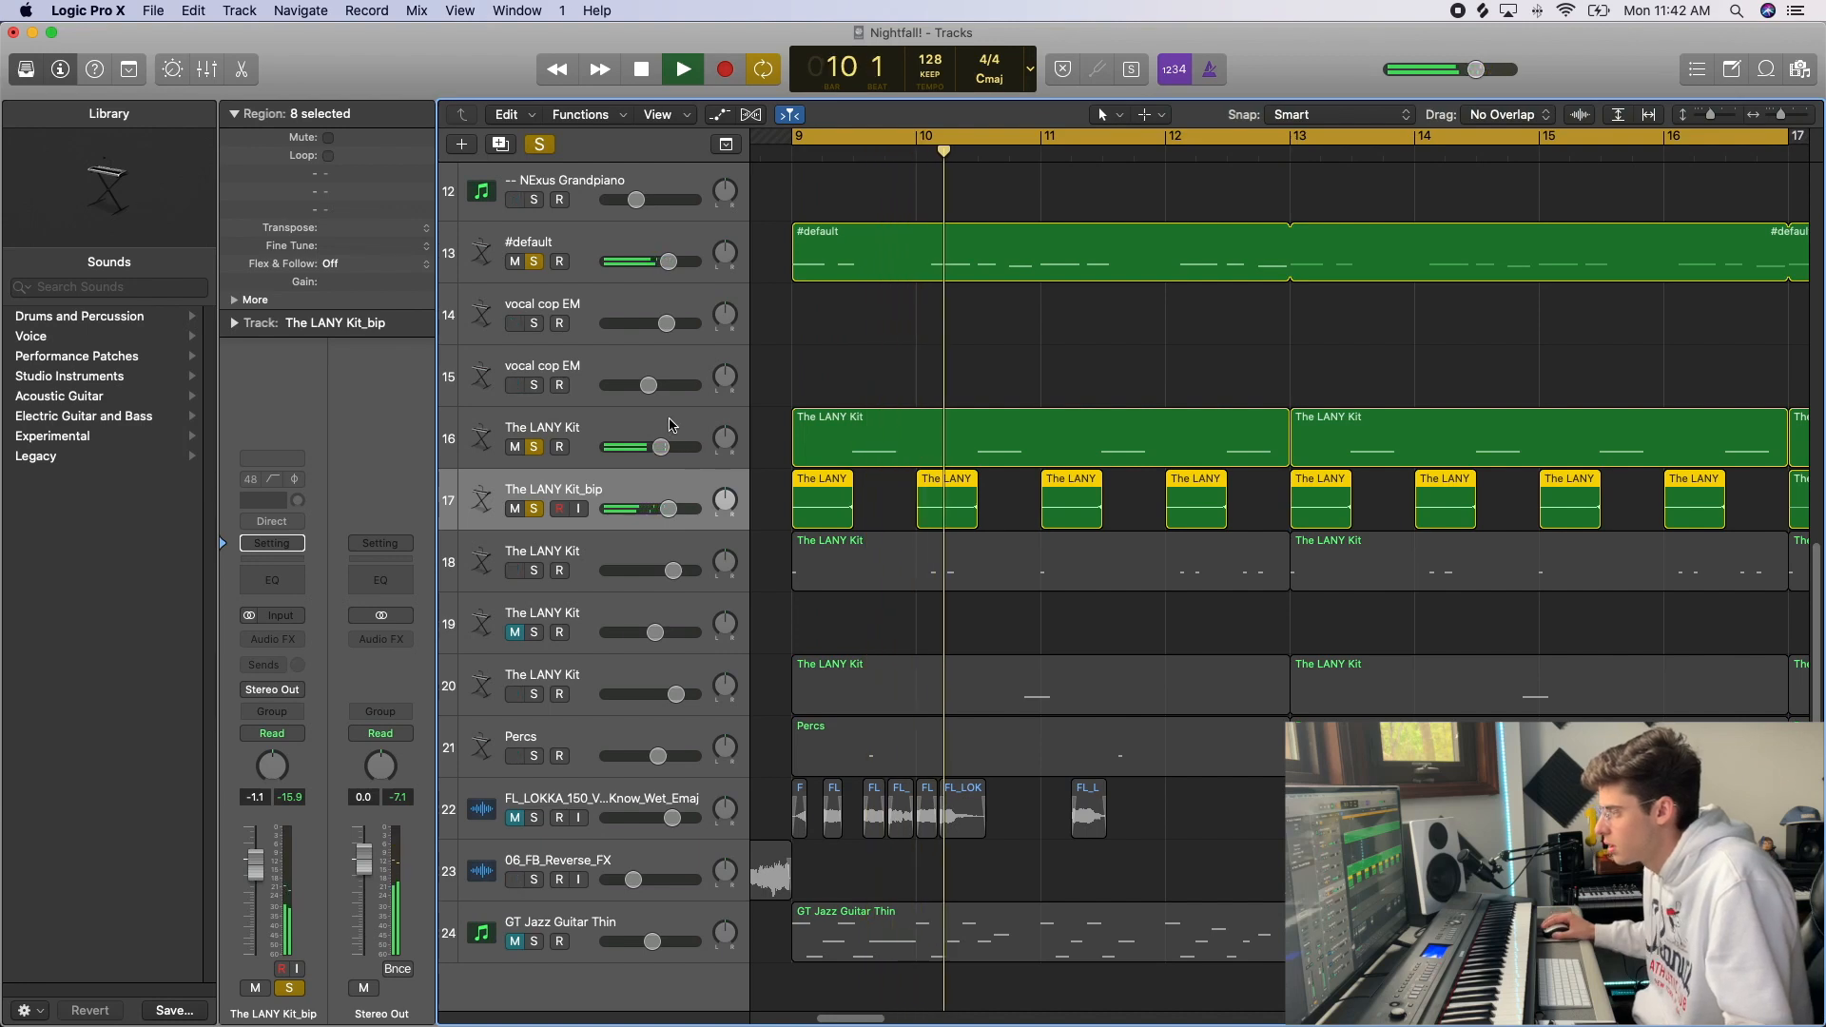
key("space")
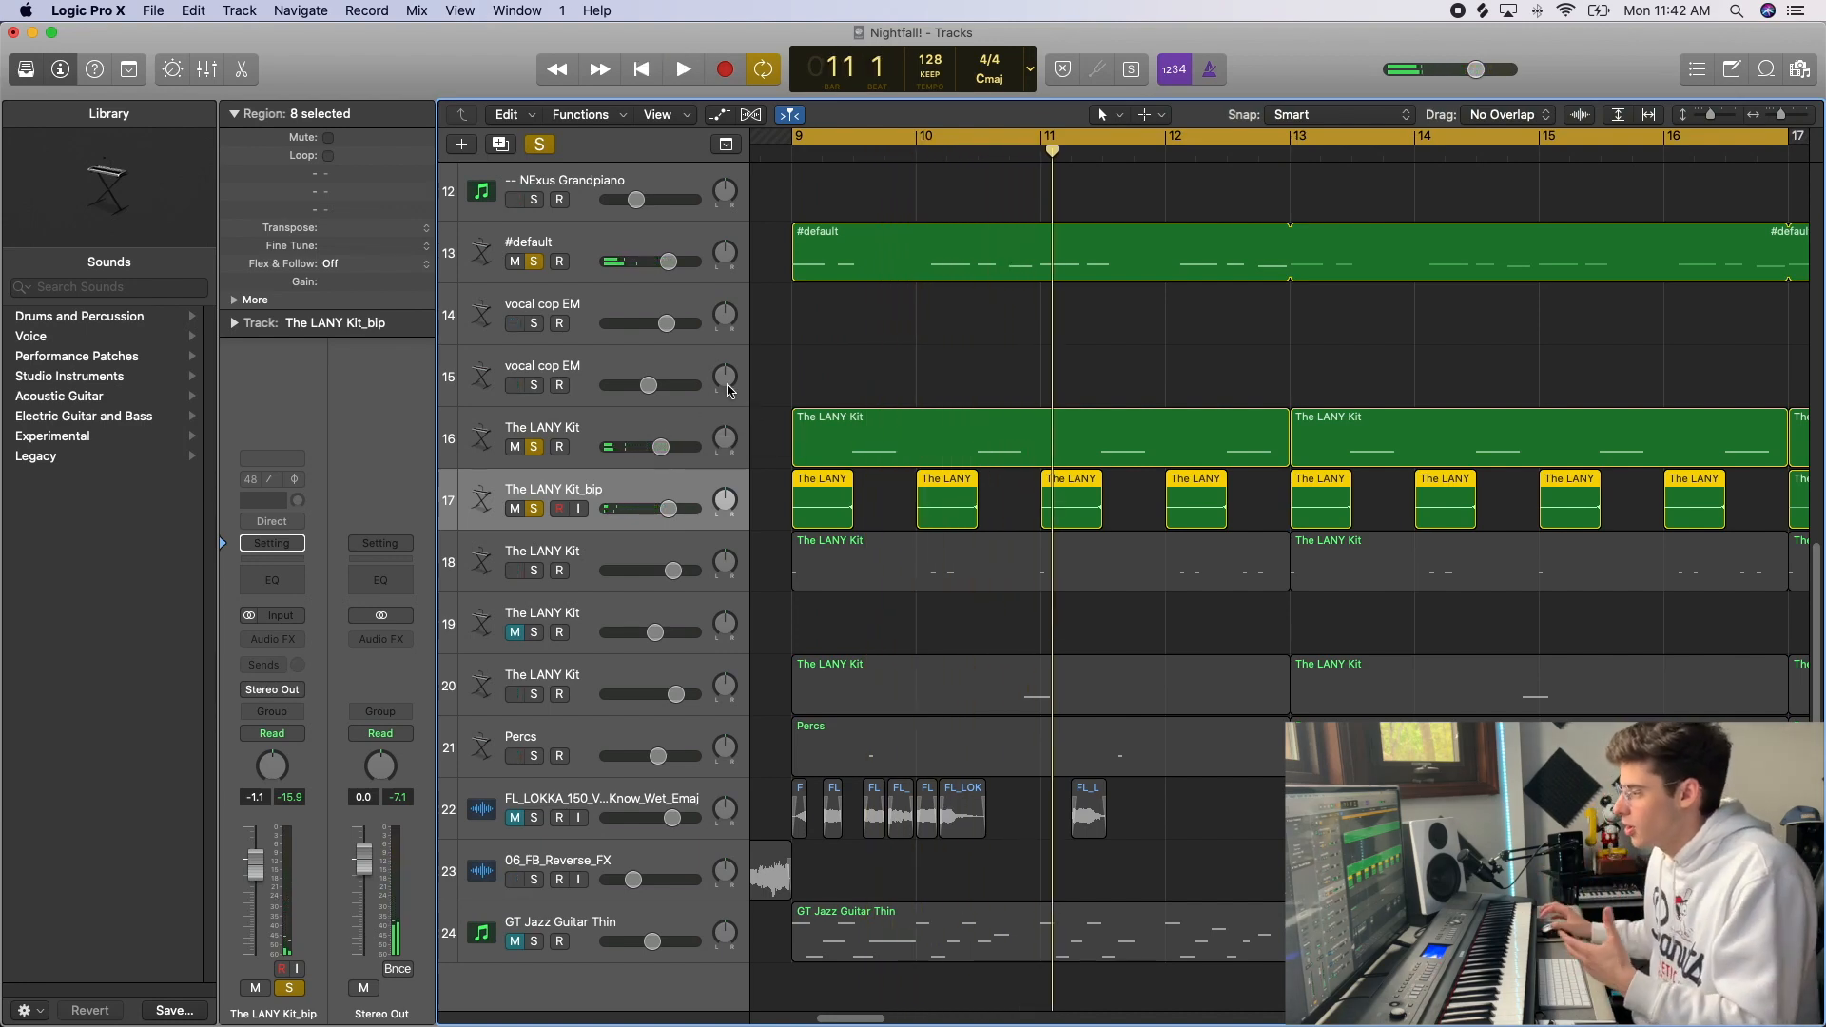
- Add The LANY Kit on track 18 to the solo, listen to it with the other drums, and stop playback
left_click(536, 570)
key("space")
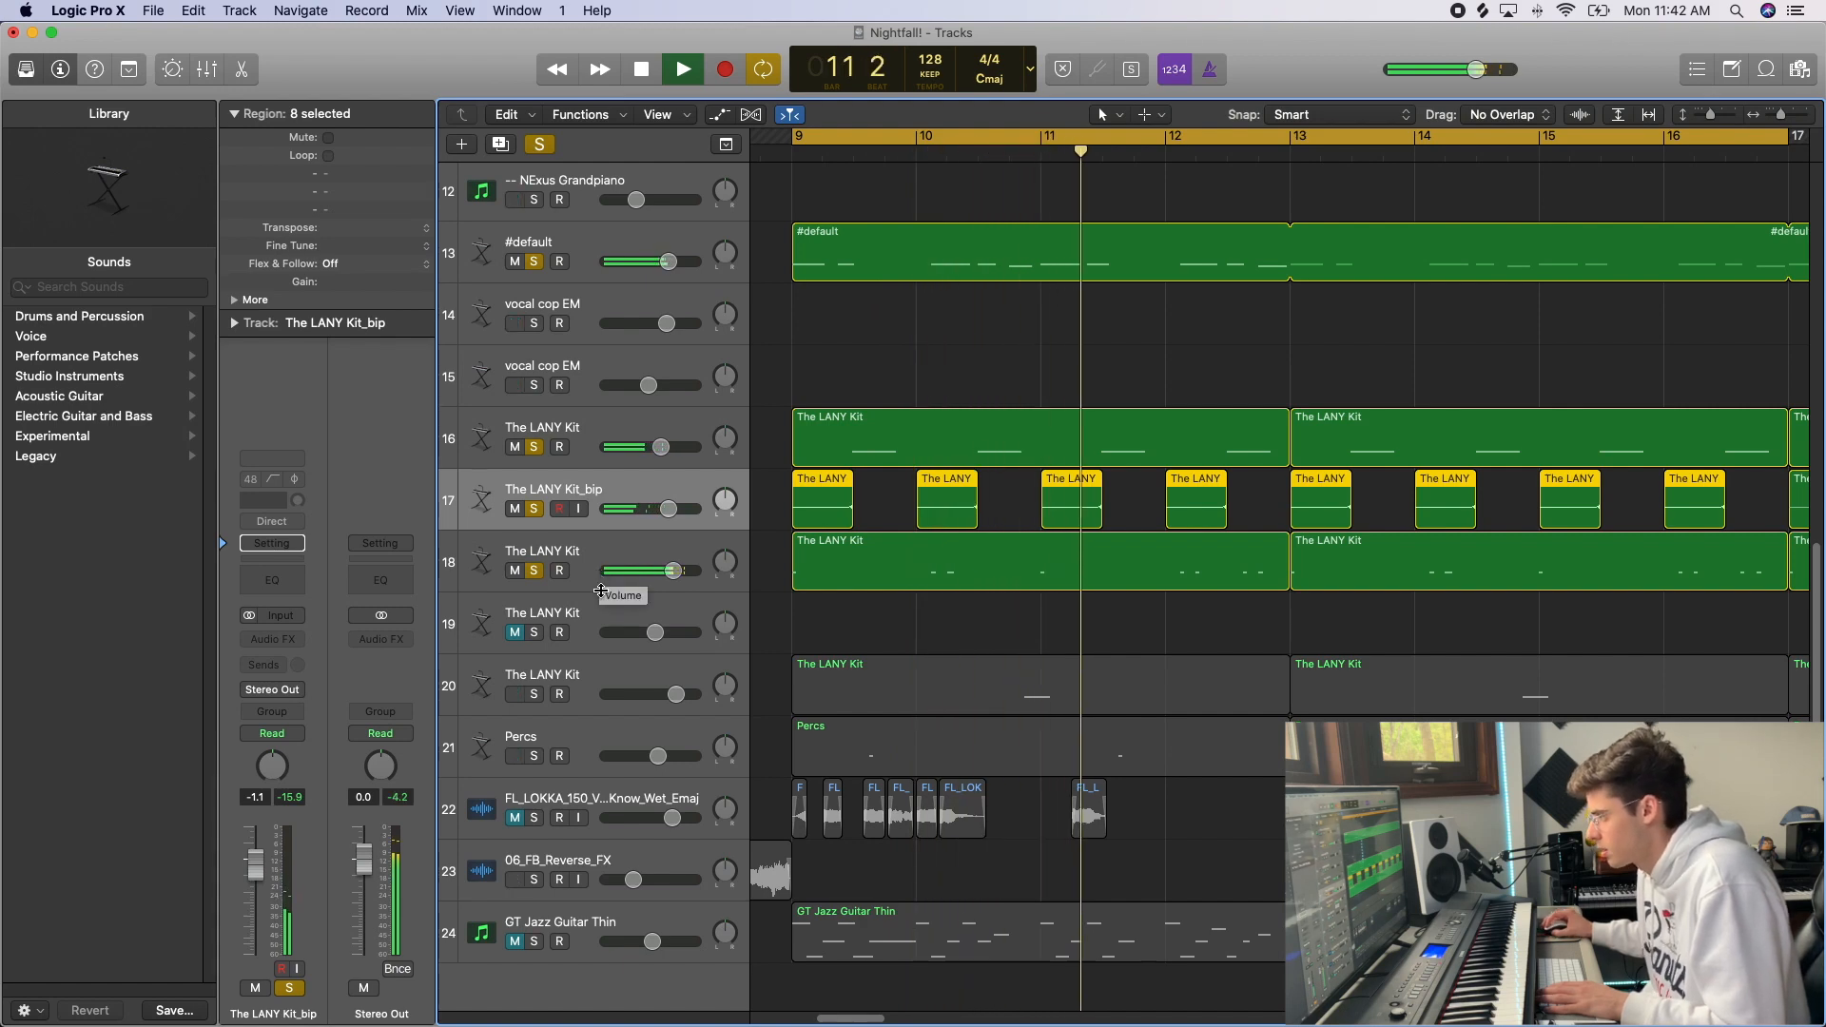
left_click_drag(1783, 117, 1778, 117)
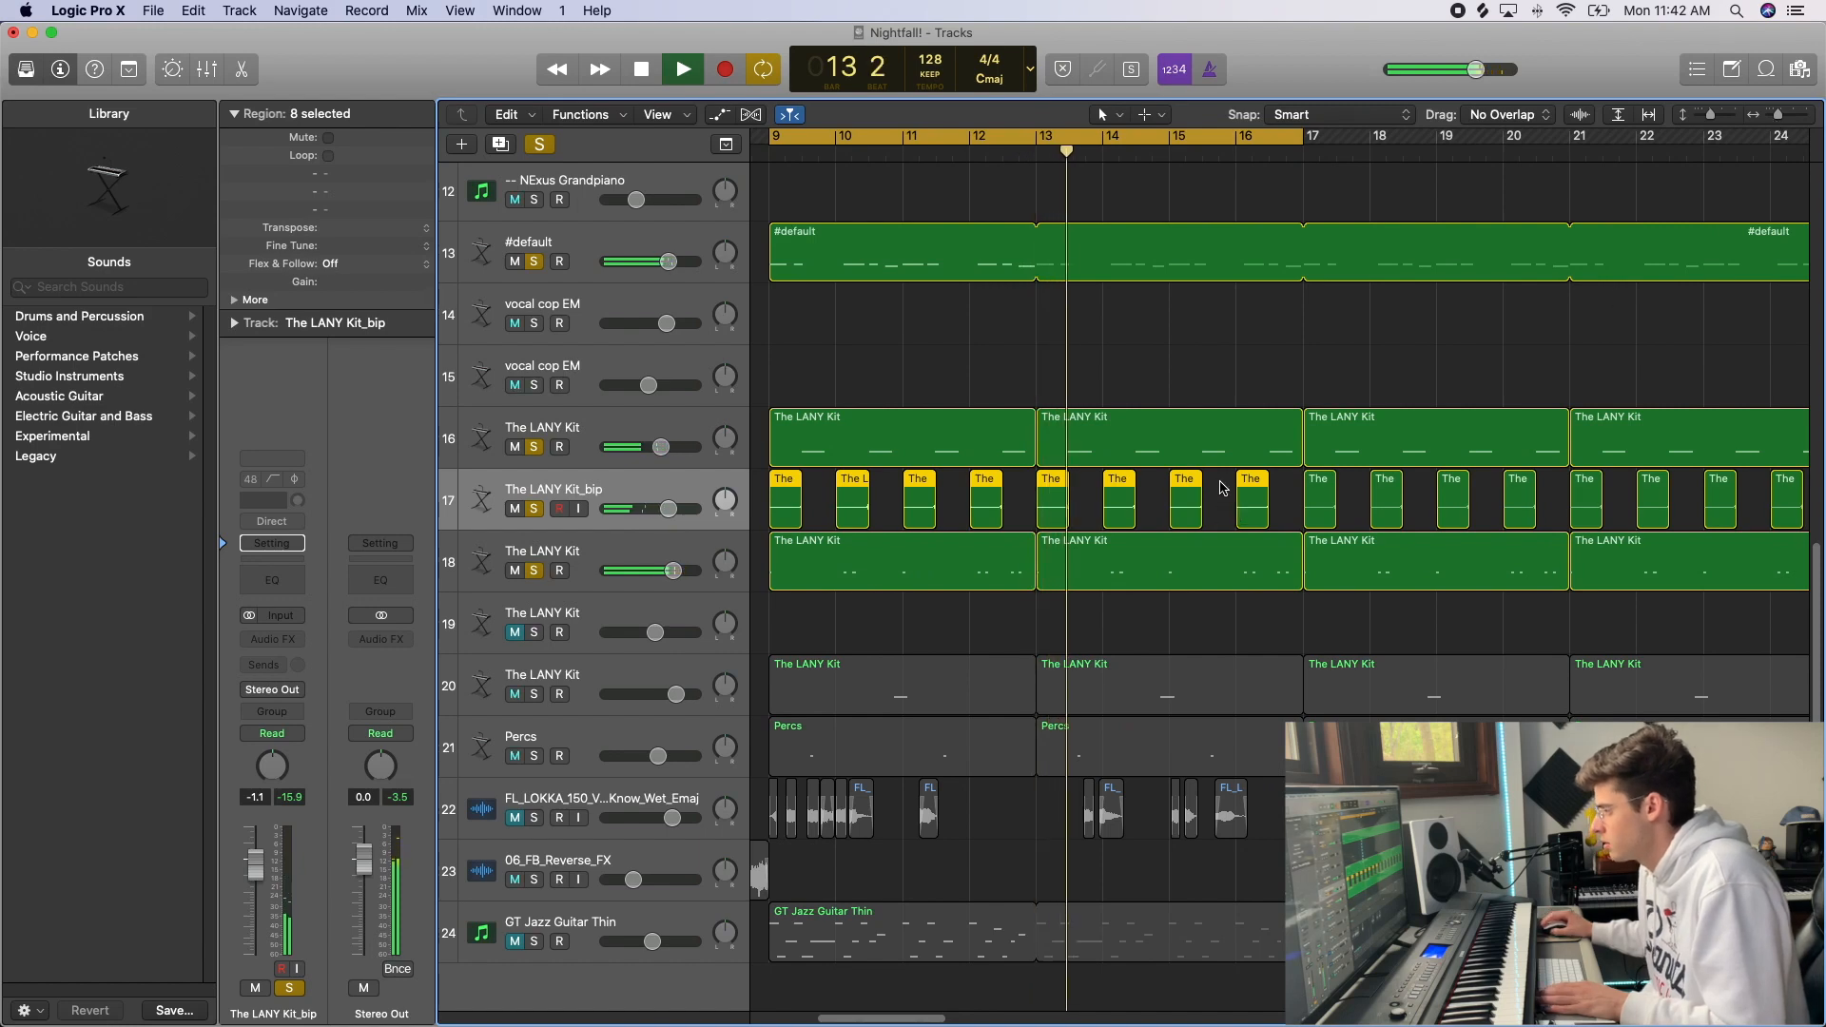
key("space")
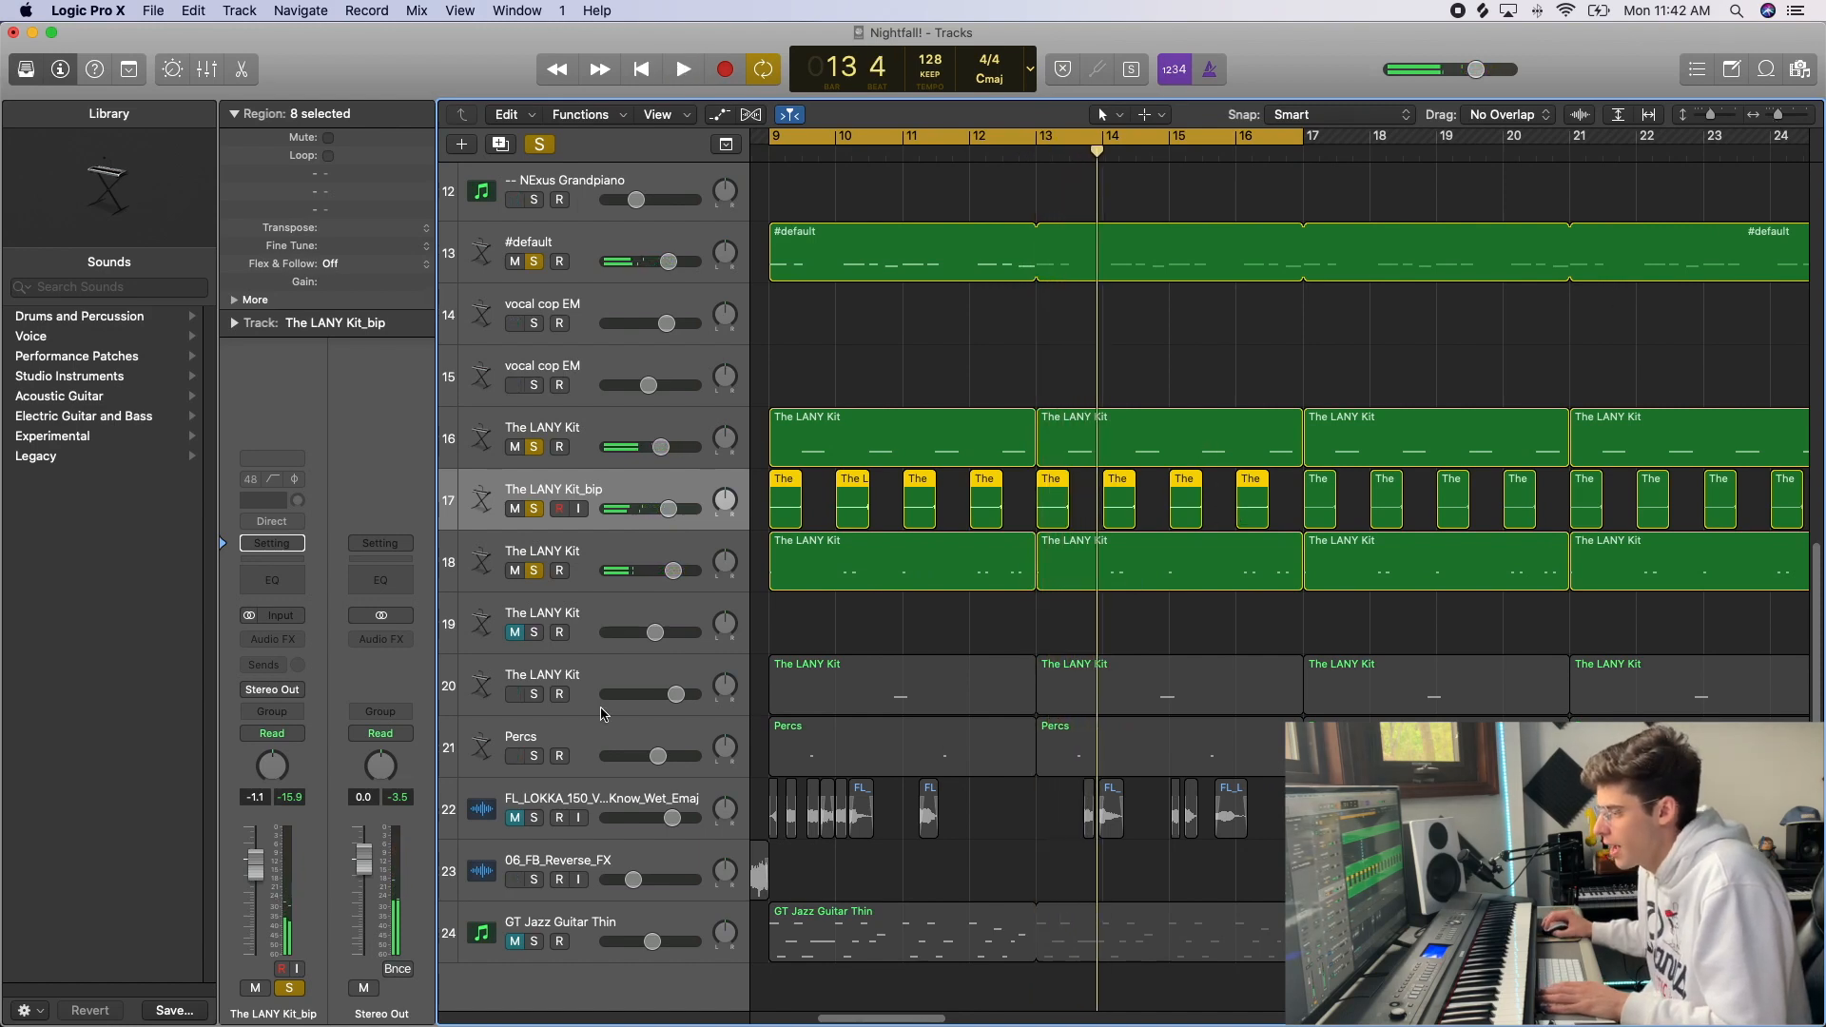
- Solo The LANY Kit on track 20 and Percs, unsolo tracks 16 to 18, and play the result briefly
left_click_drag(543, 701, 534, 776)
left_click_drag(538, 577, 533, 447)
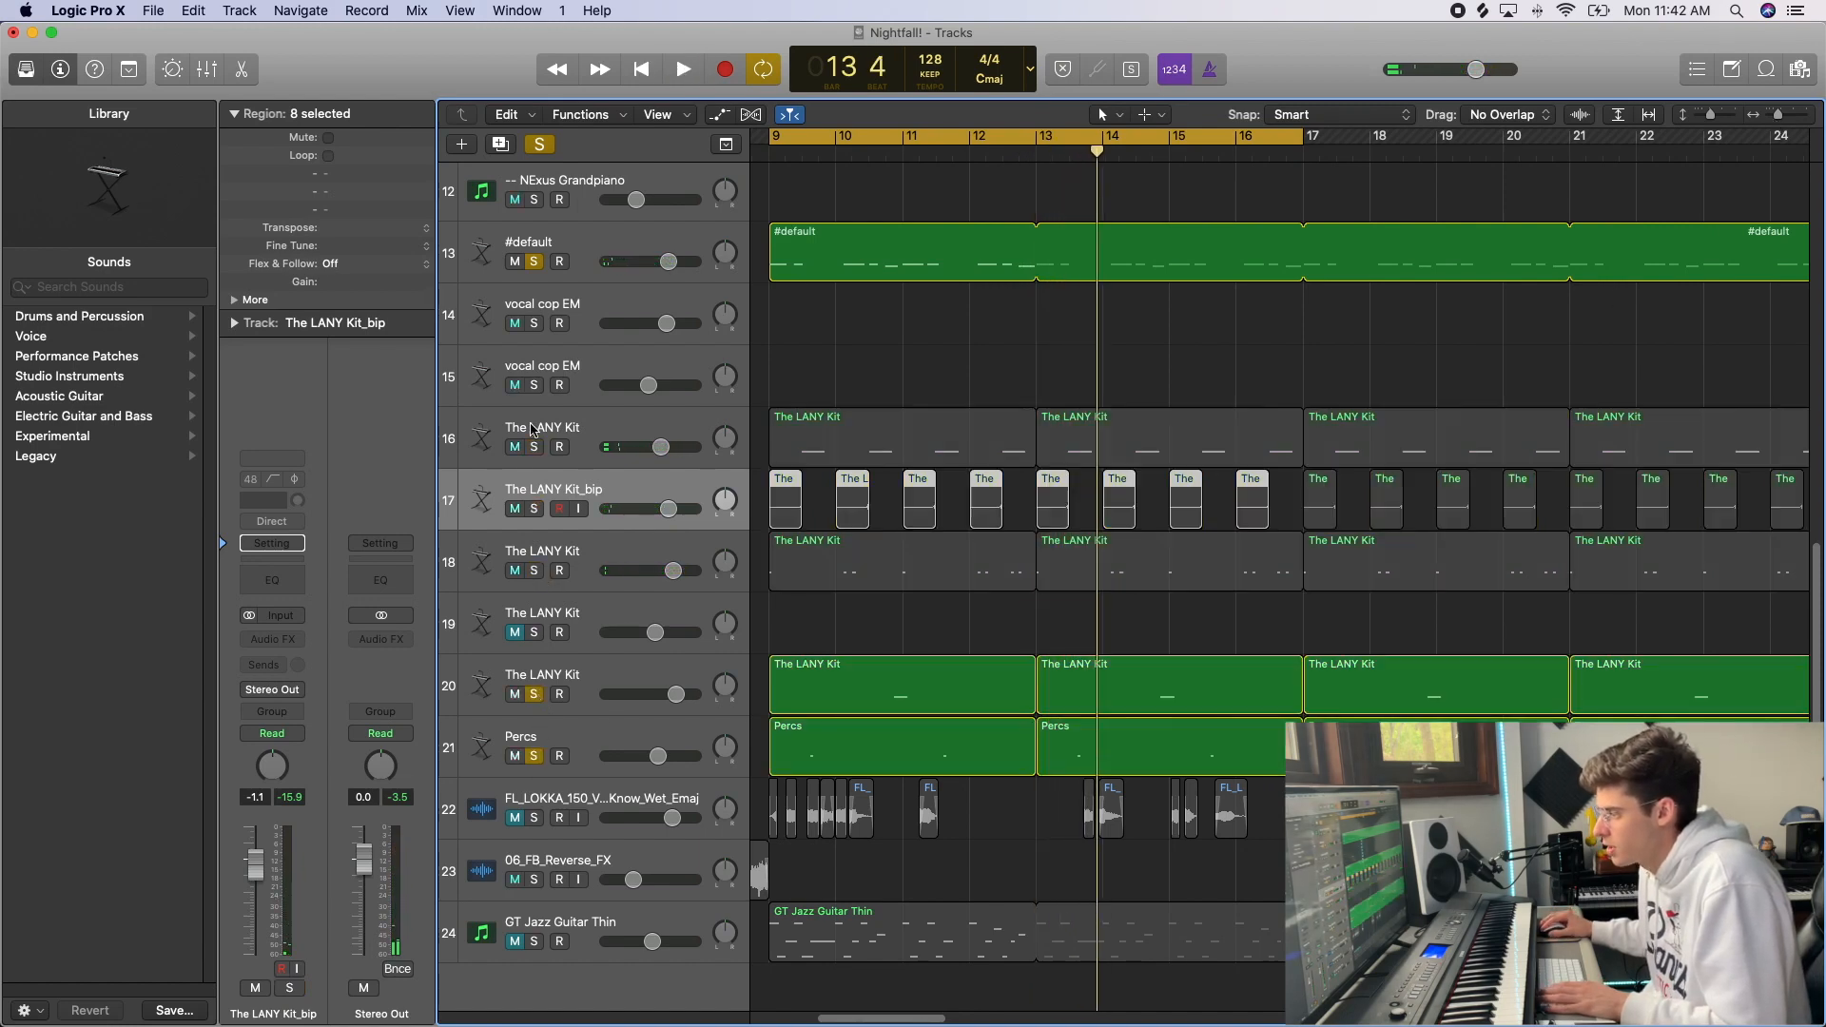
key("space")
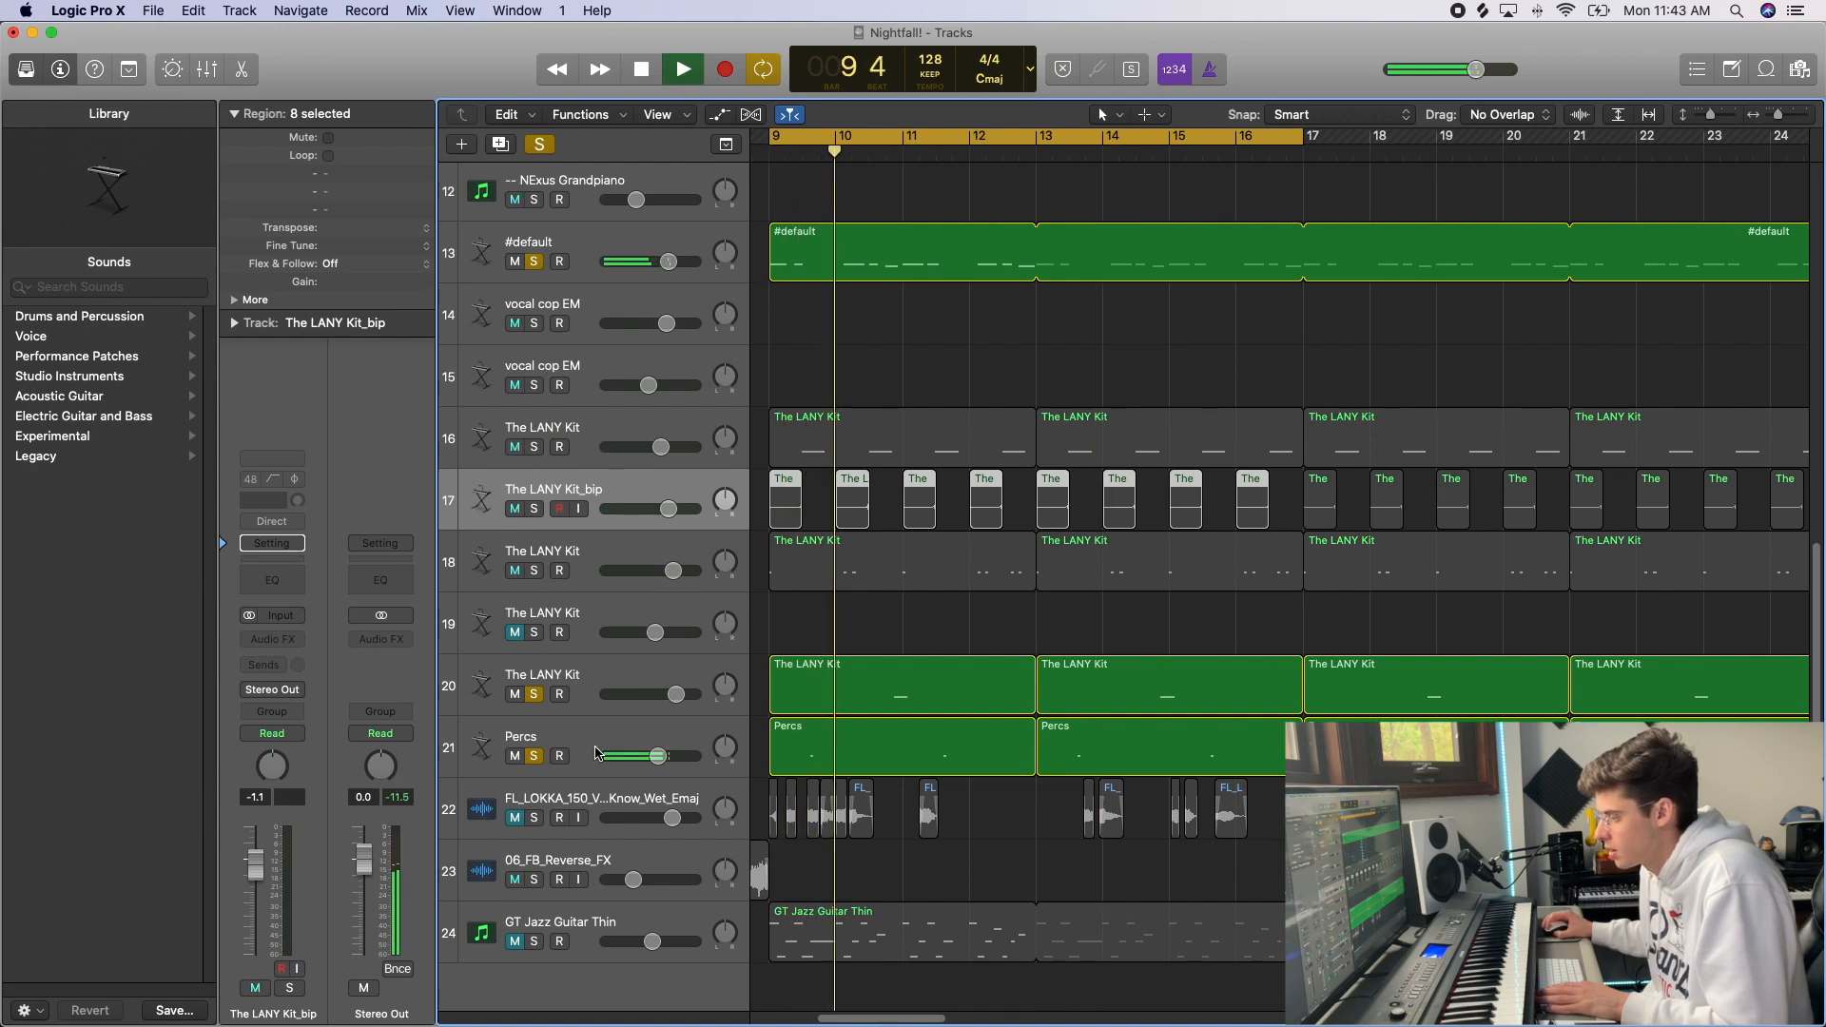
key("space")
- Select the Percs track, examine its Echo plug-in settings, and close the plug-in window
left_click(589, 709)
left_click(574, 750)
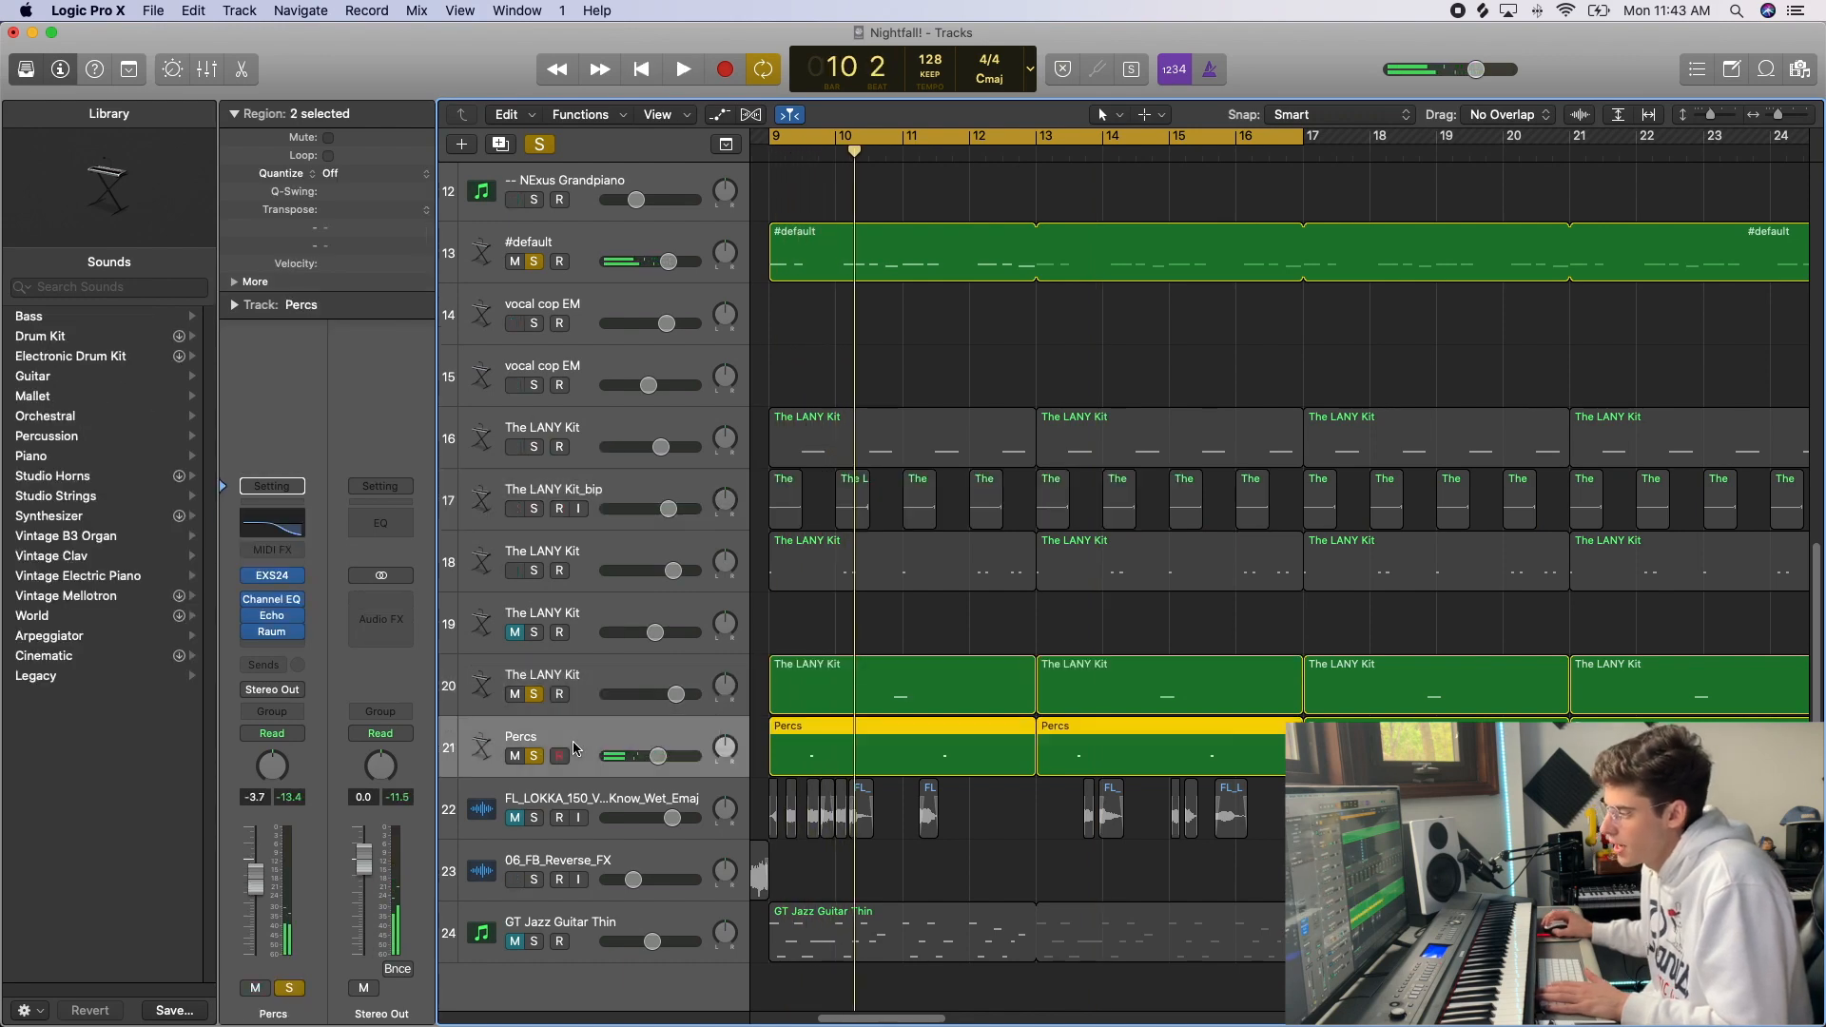
left_click(279, 618)
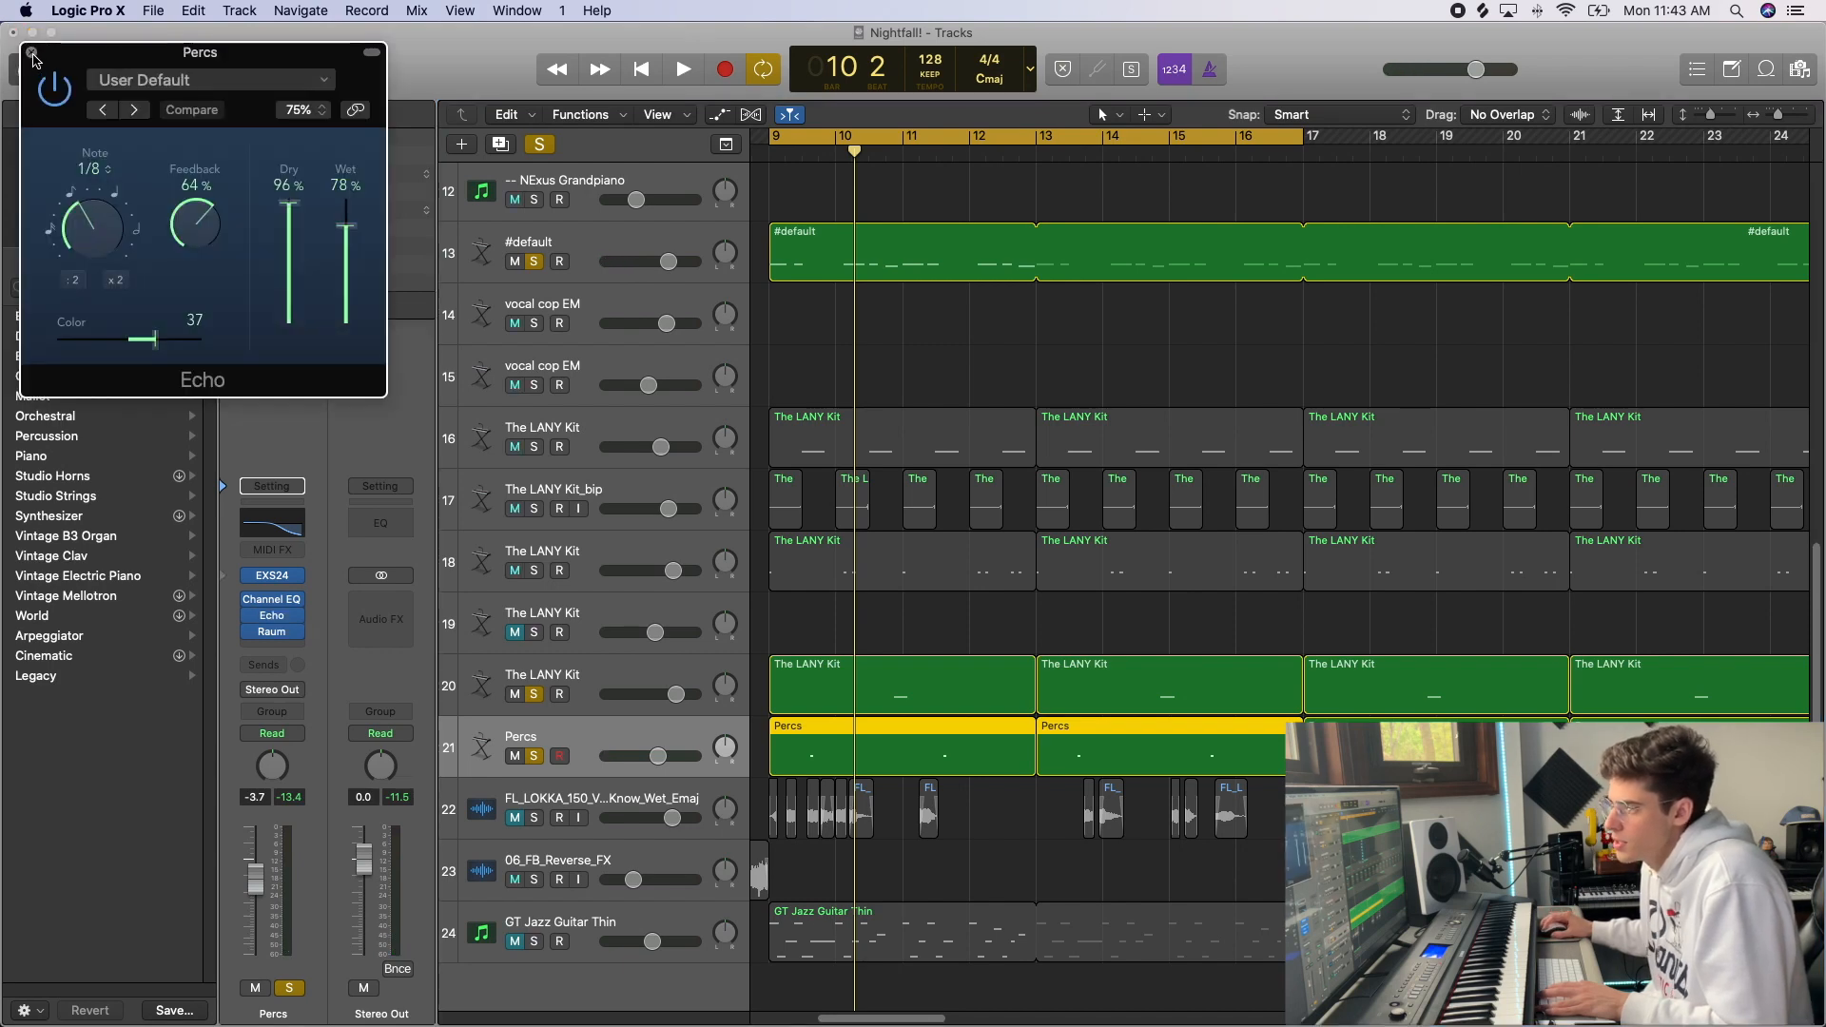
left_click(32, 53)
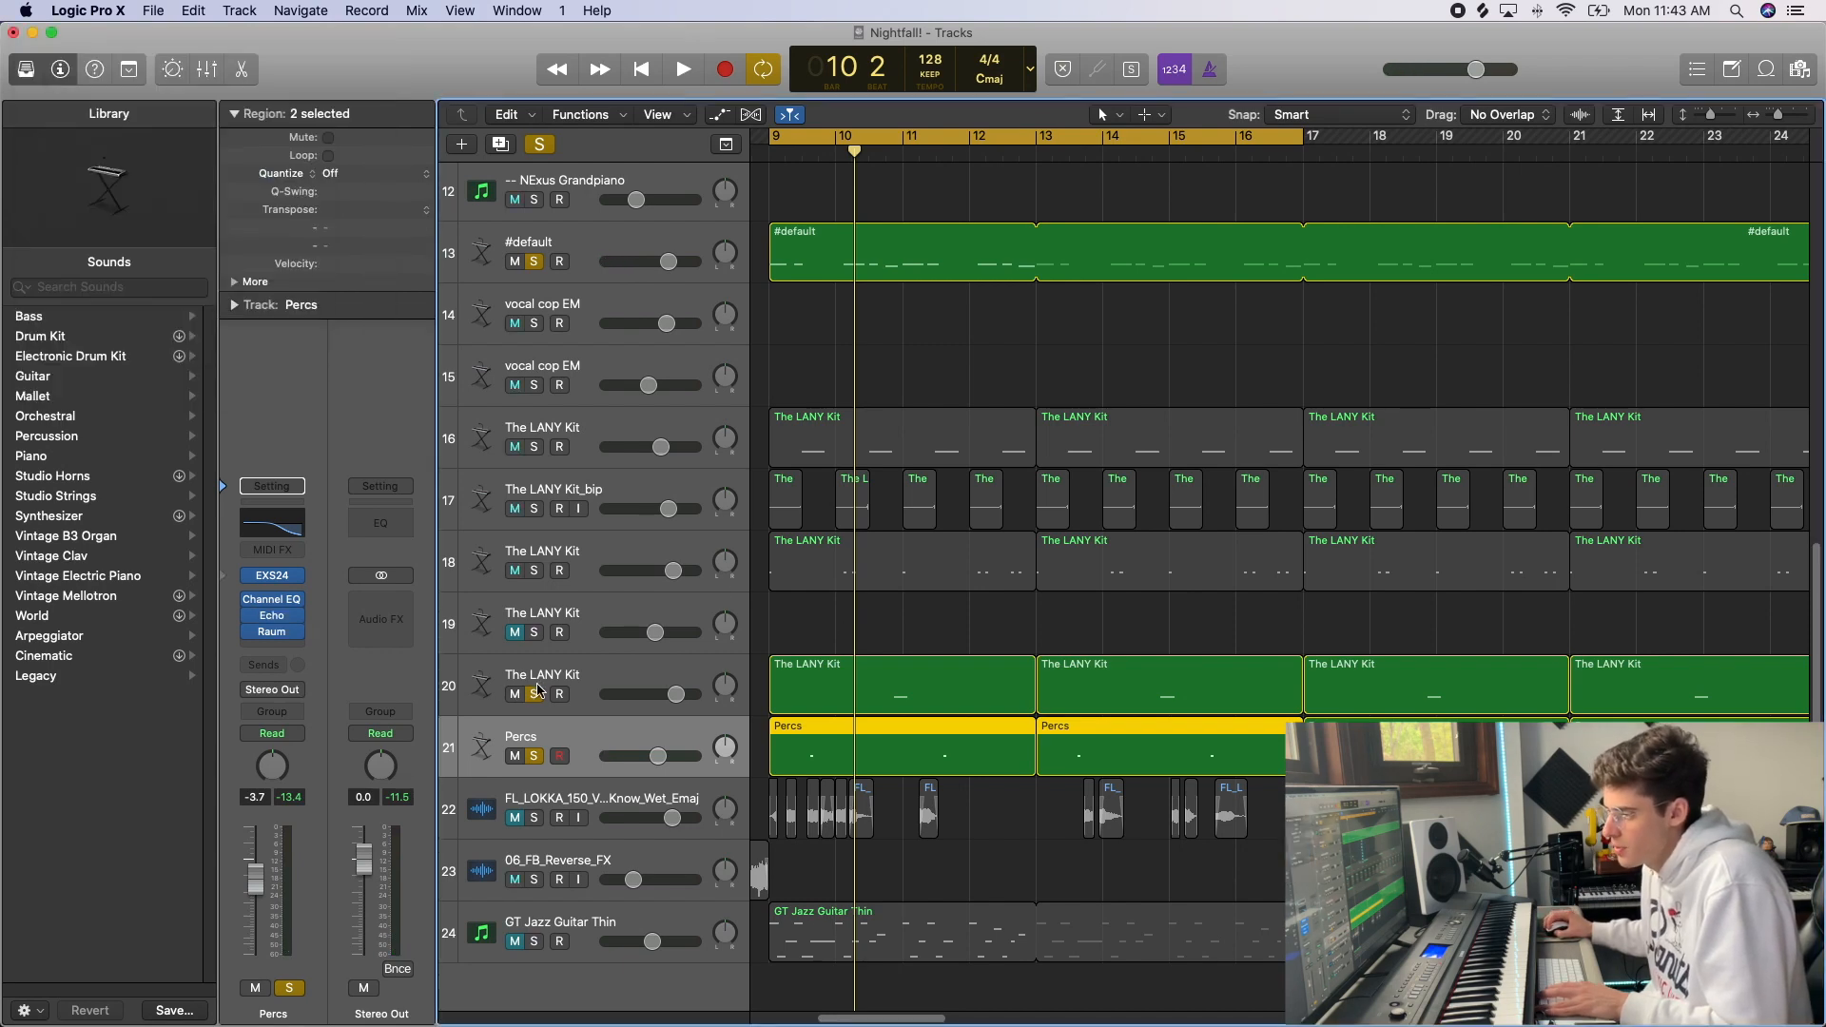
- Toggle the solo off and on for track 20 and Percs, and play them with #default
left_click_drag(536, 693, 546, 787)
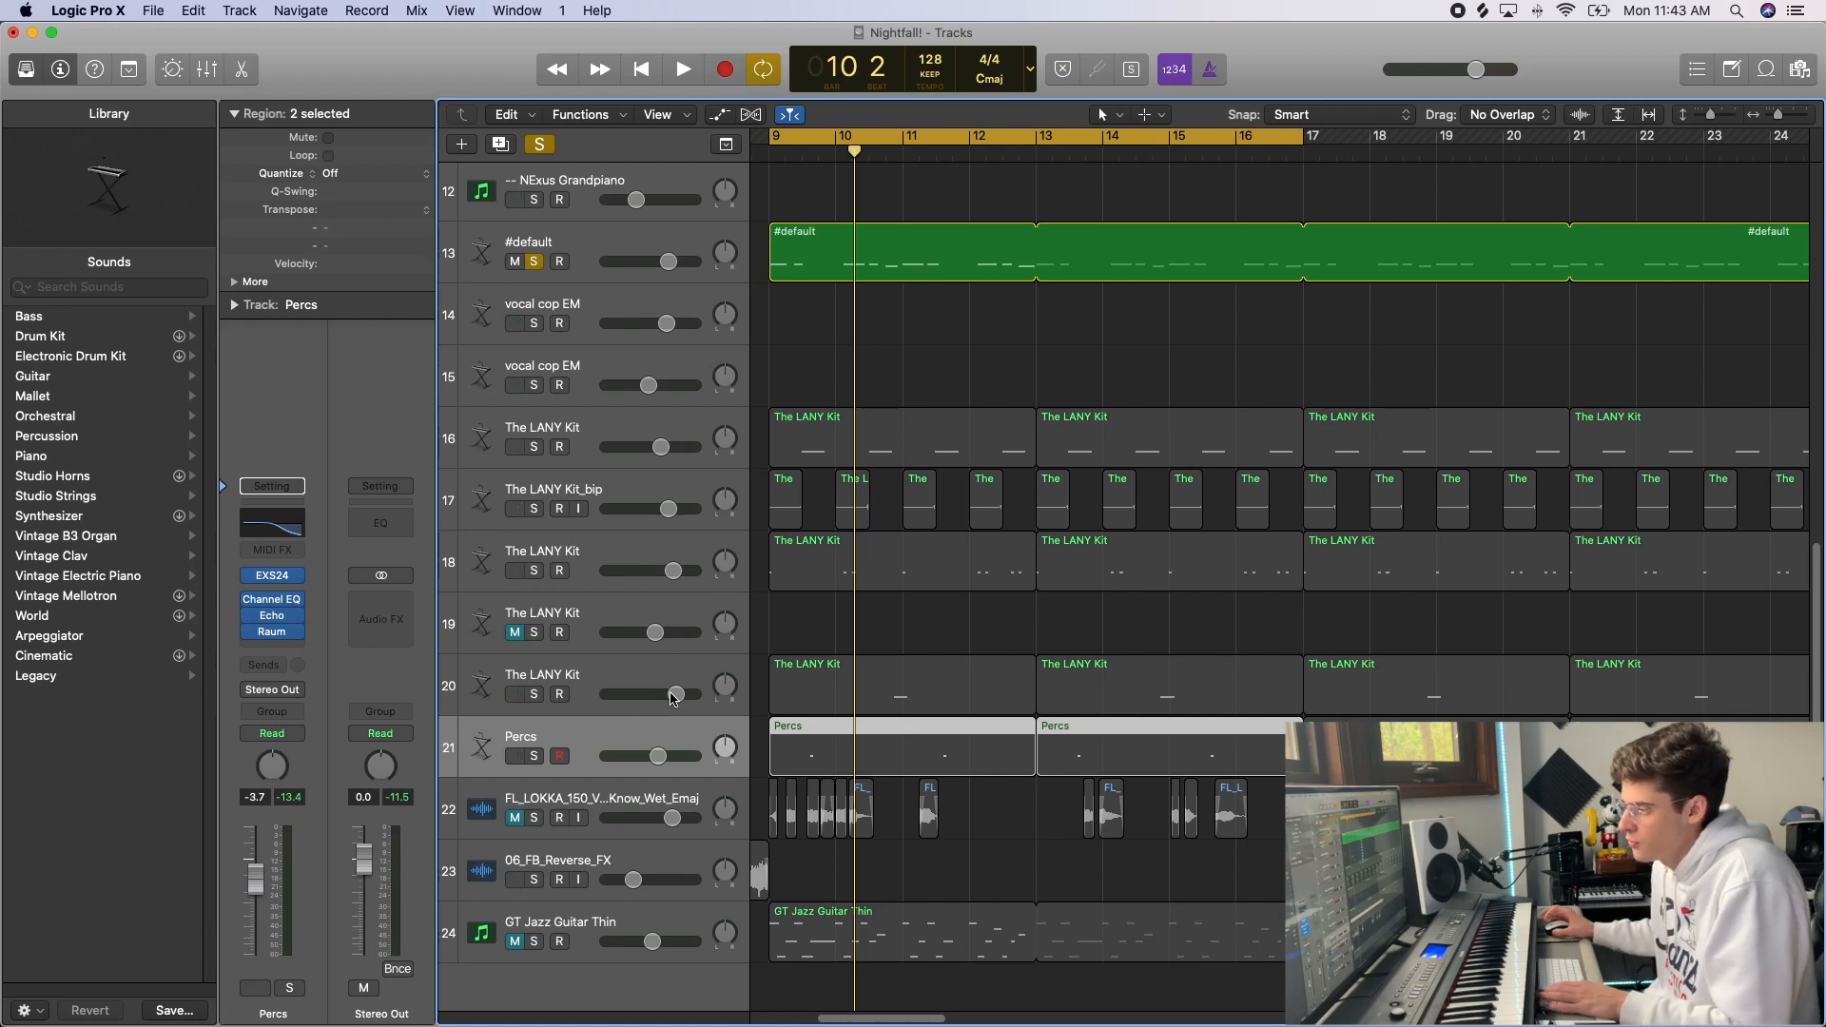
left_click(535, 757)
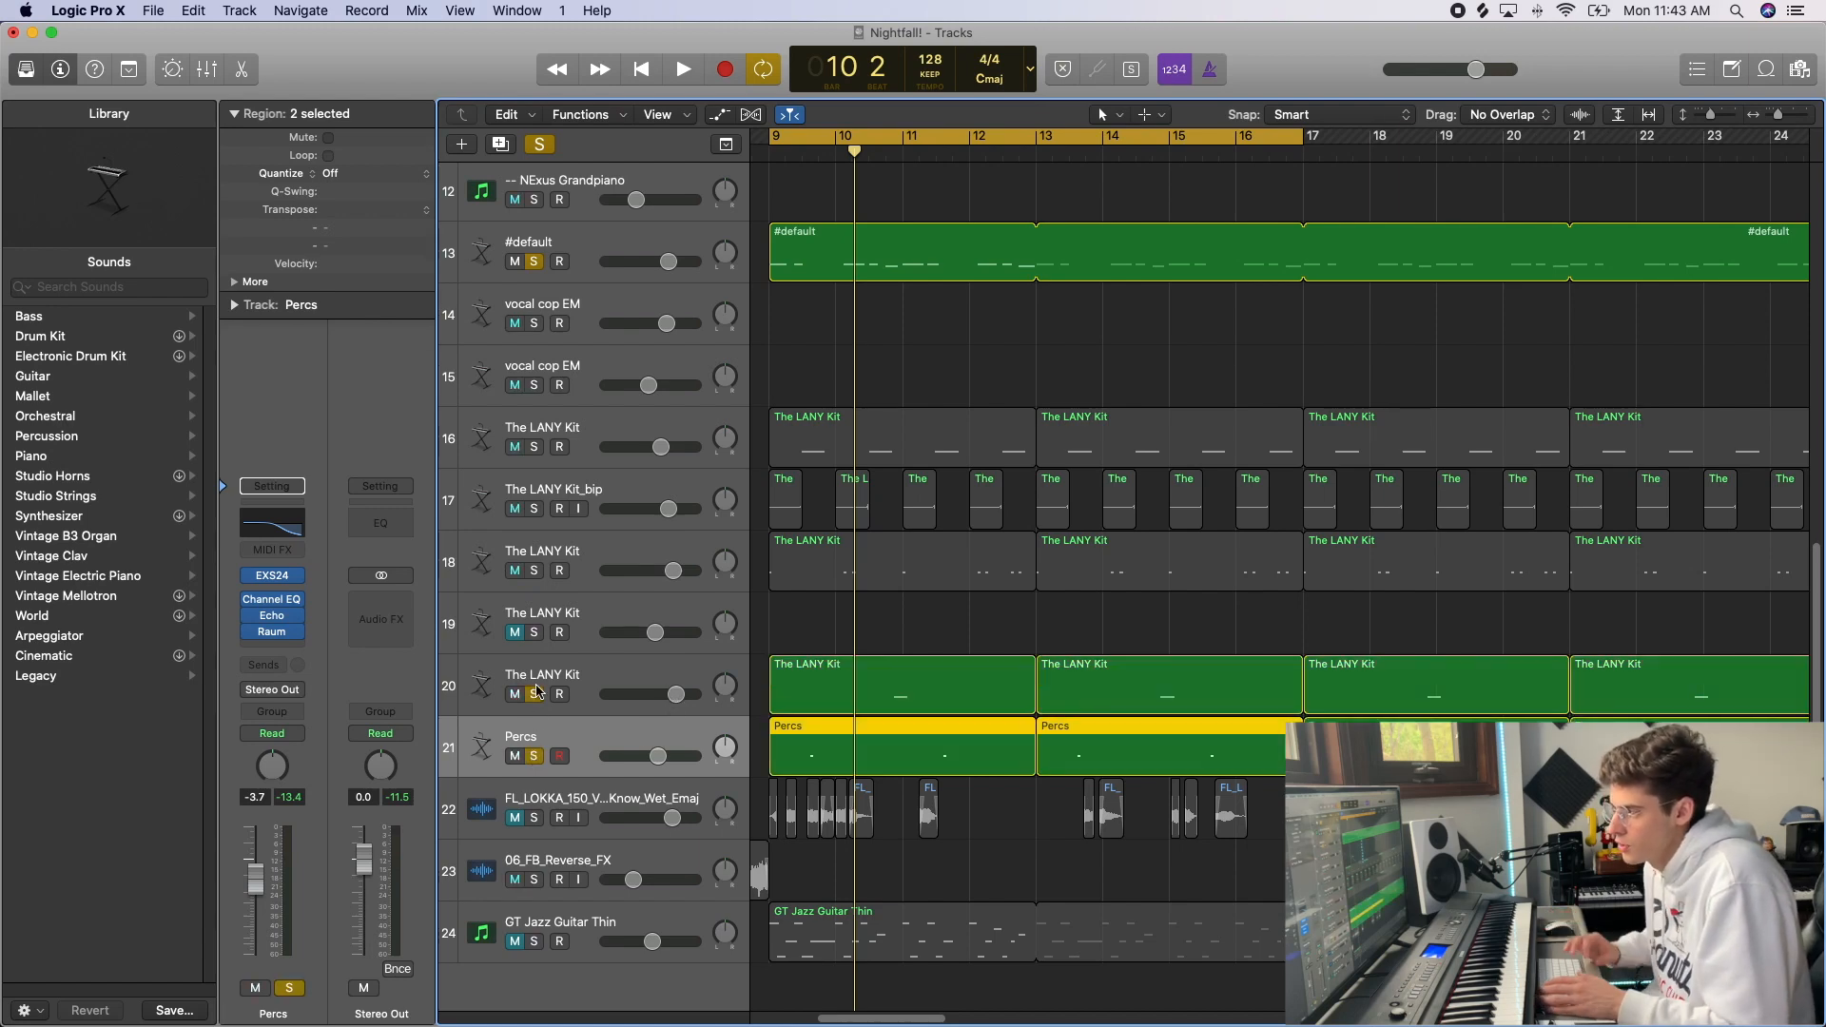
key("space")
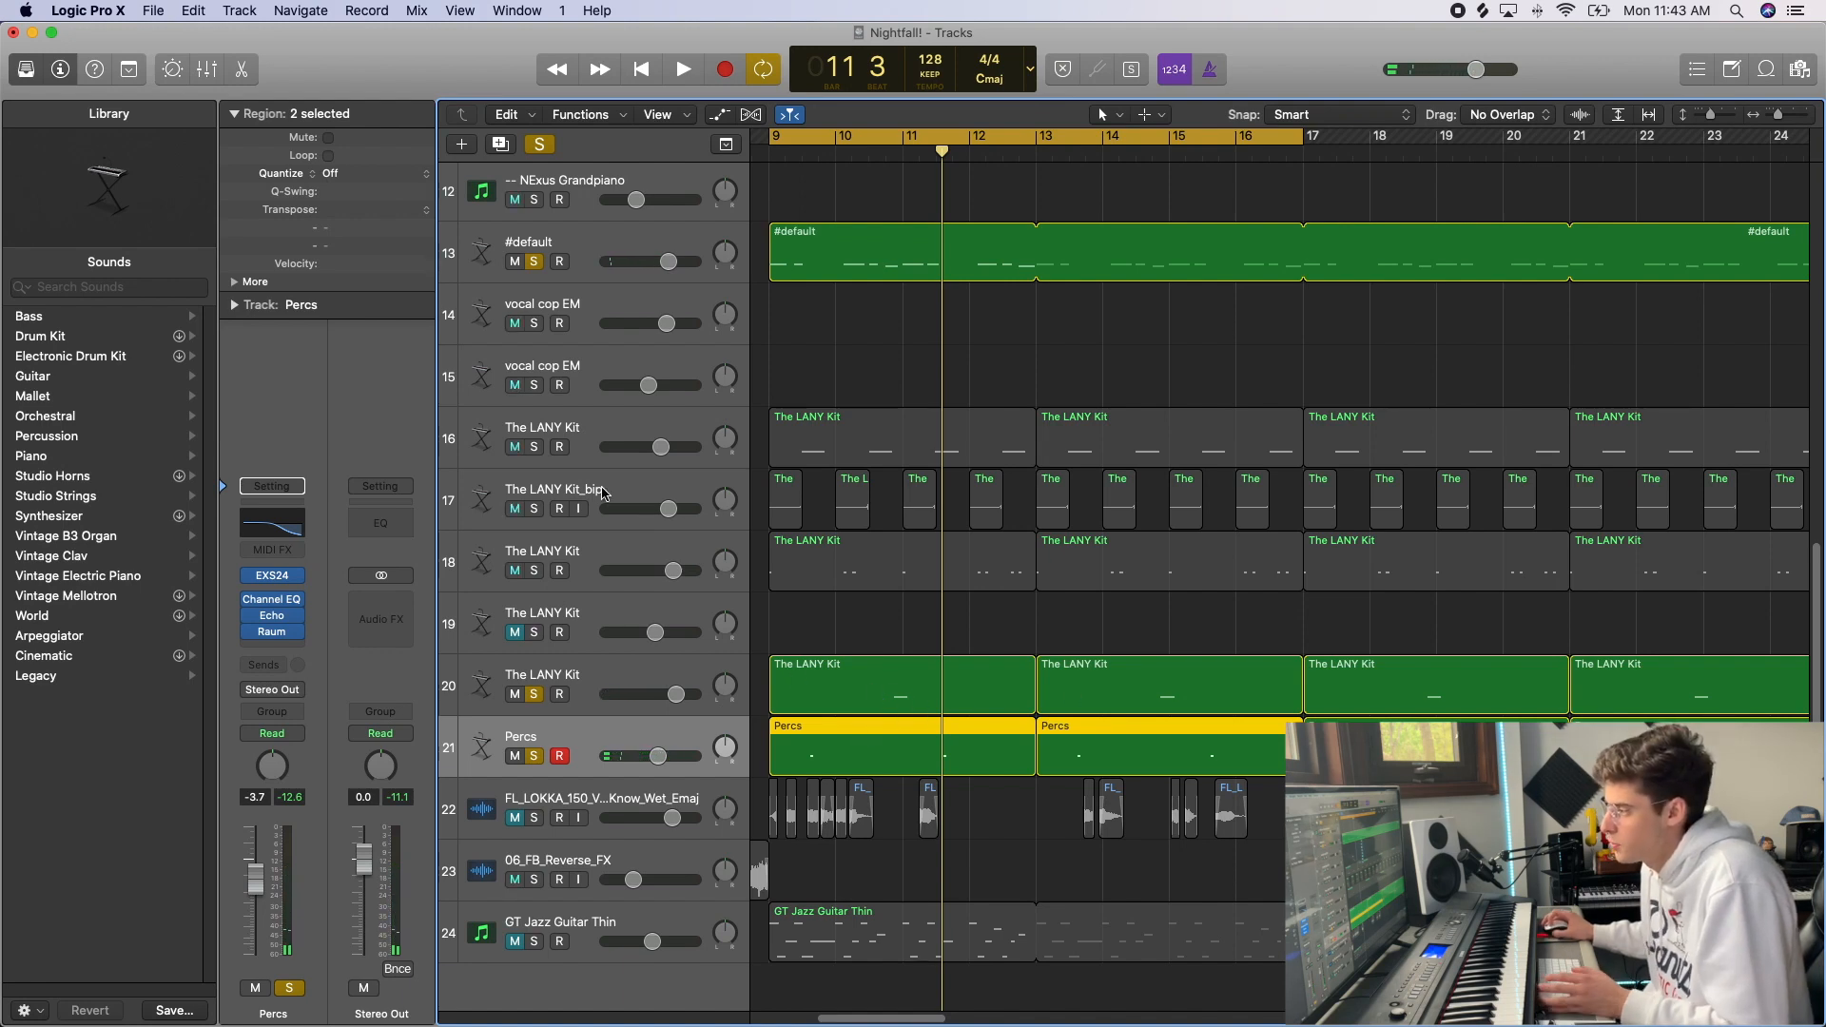
- Clear all soloed tracks and solo only track 1, PD Legend
left_click(539, 144)
scroll(519, 361, "up", 10)
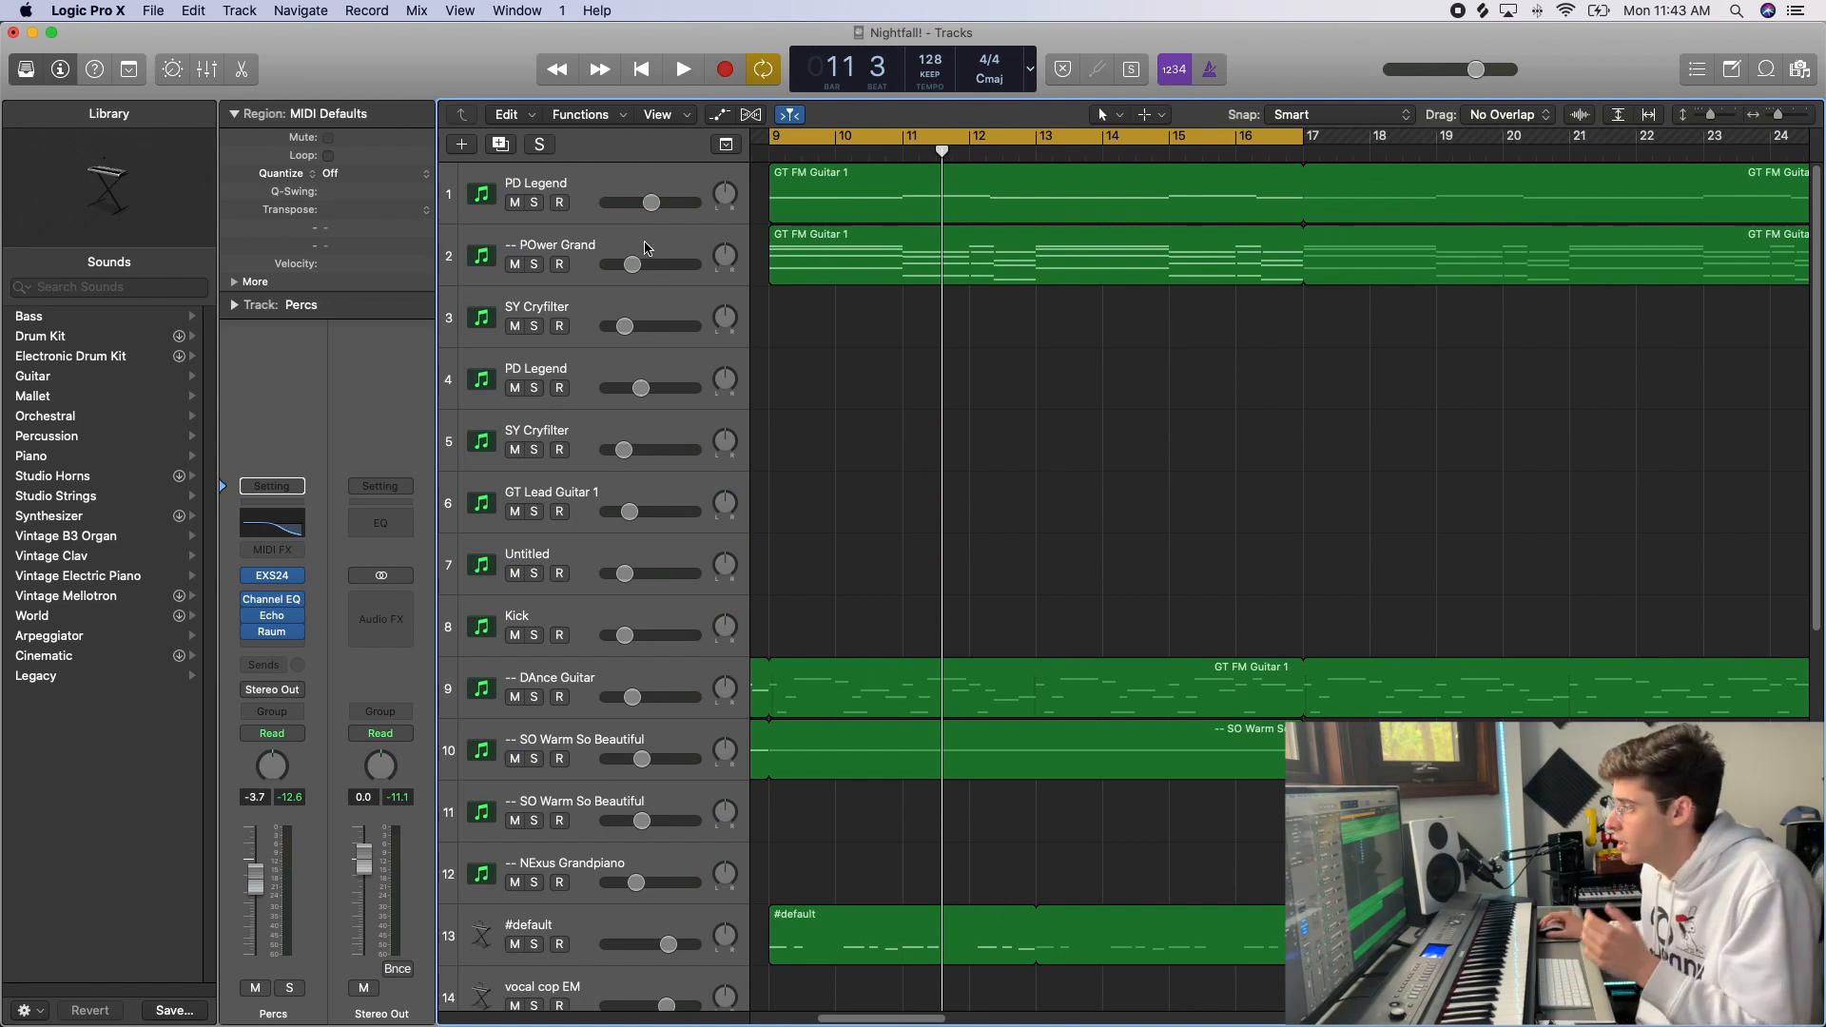
left_click(535, 203)
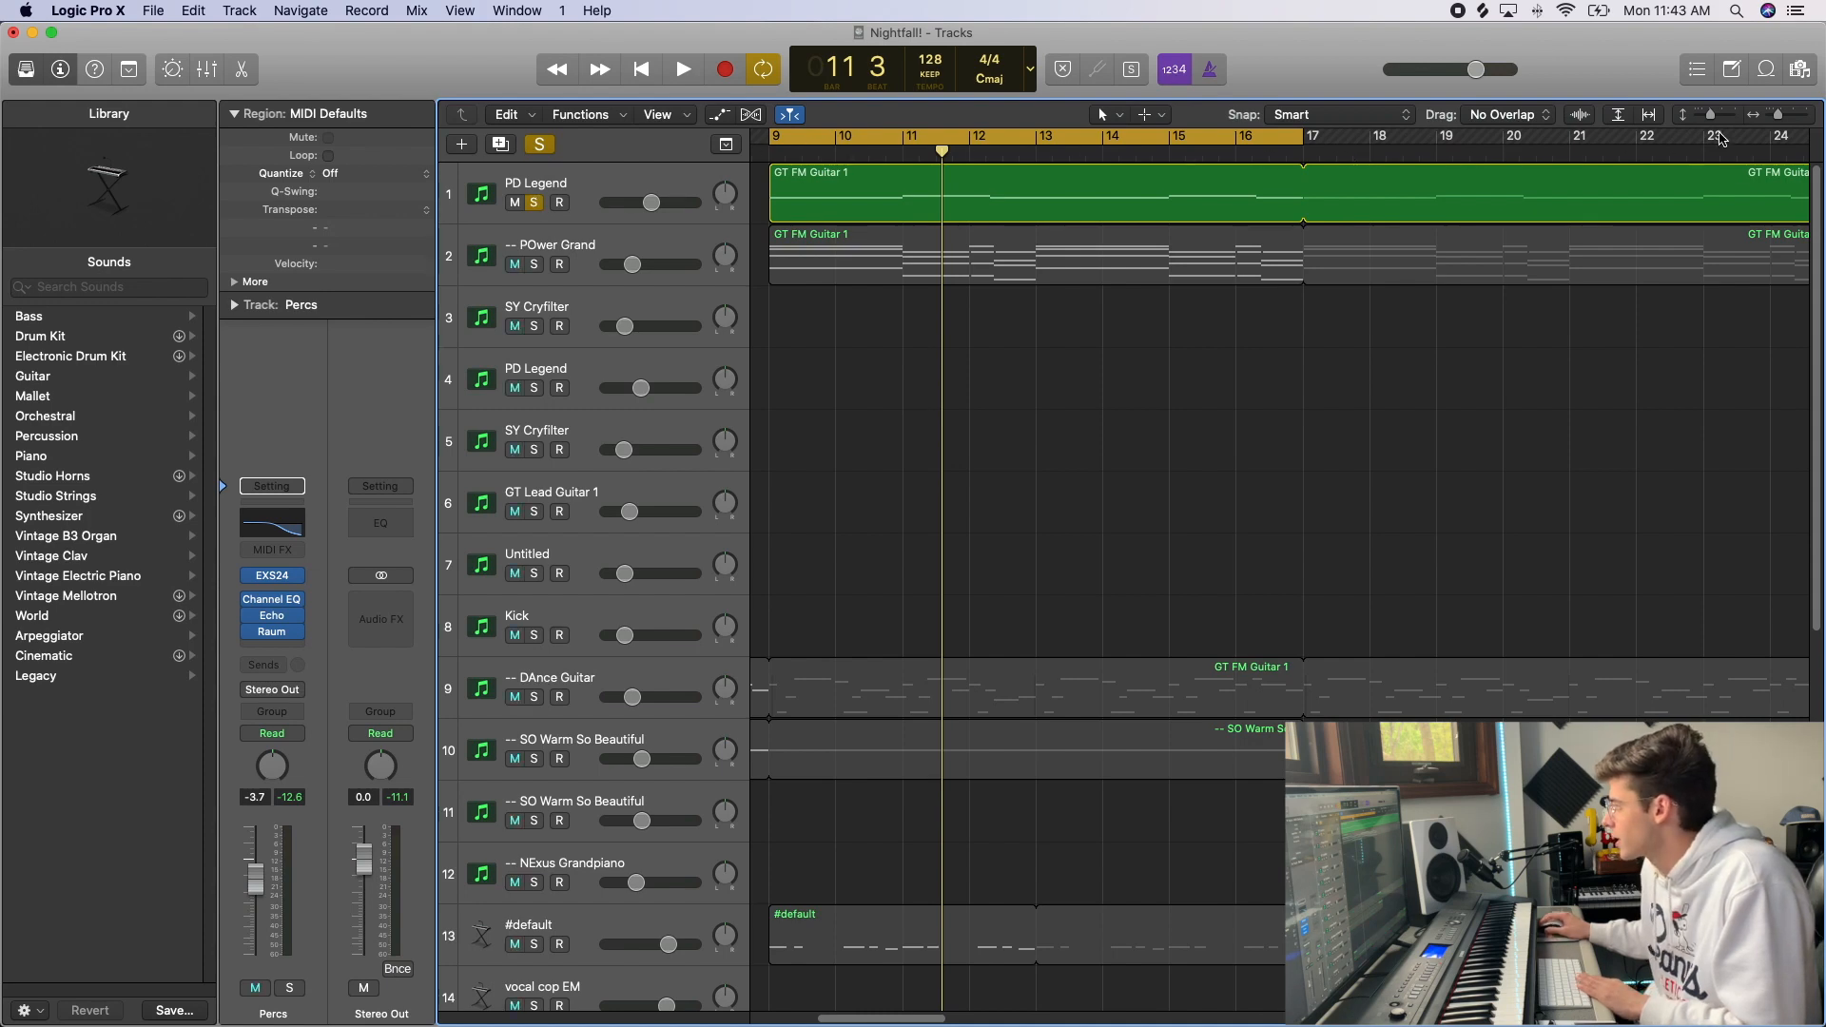
left_click_drag(1778, 114, 1777, 115)
- Open the PD Legend track's GT FM Guitar 1 region in the Piano Roll and audition its first note at bar 9
double_click(862, 196)
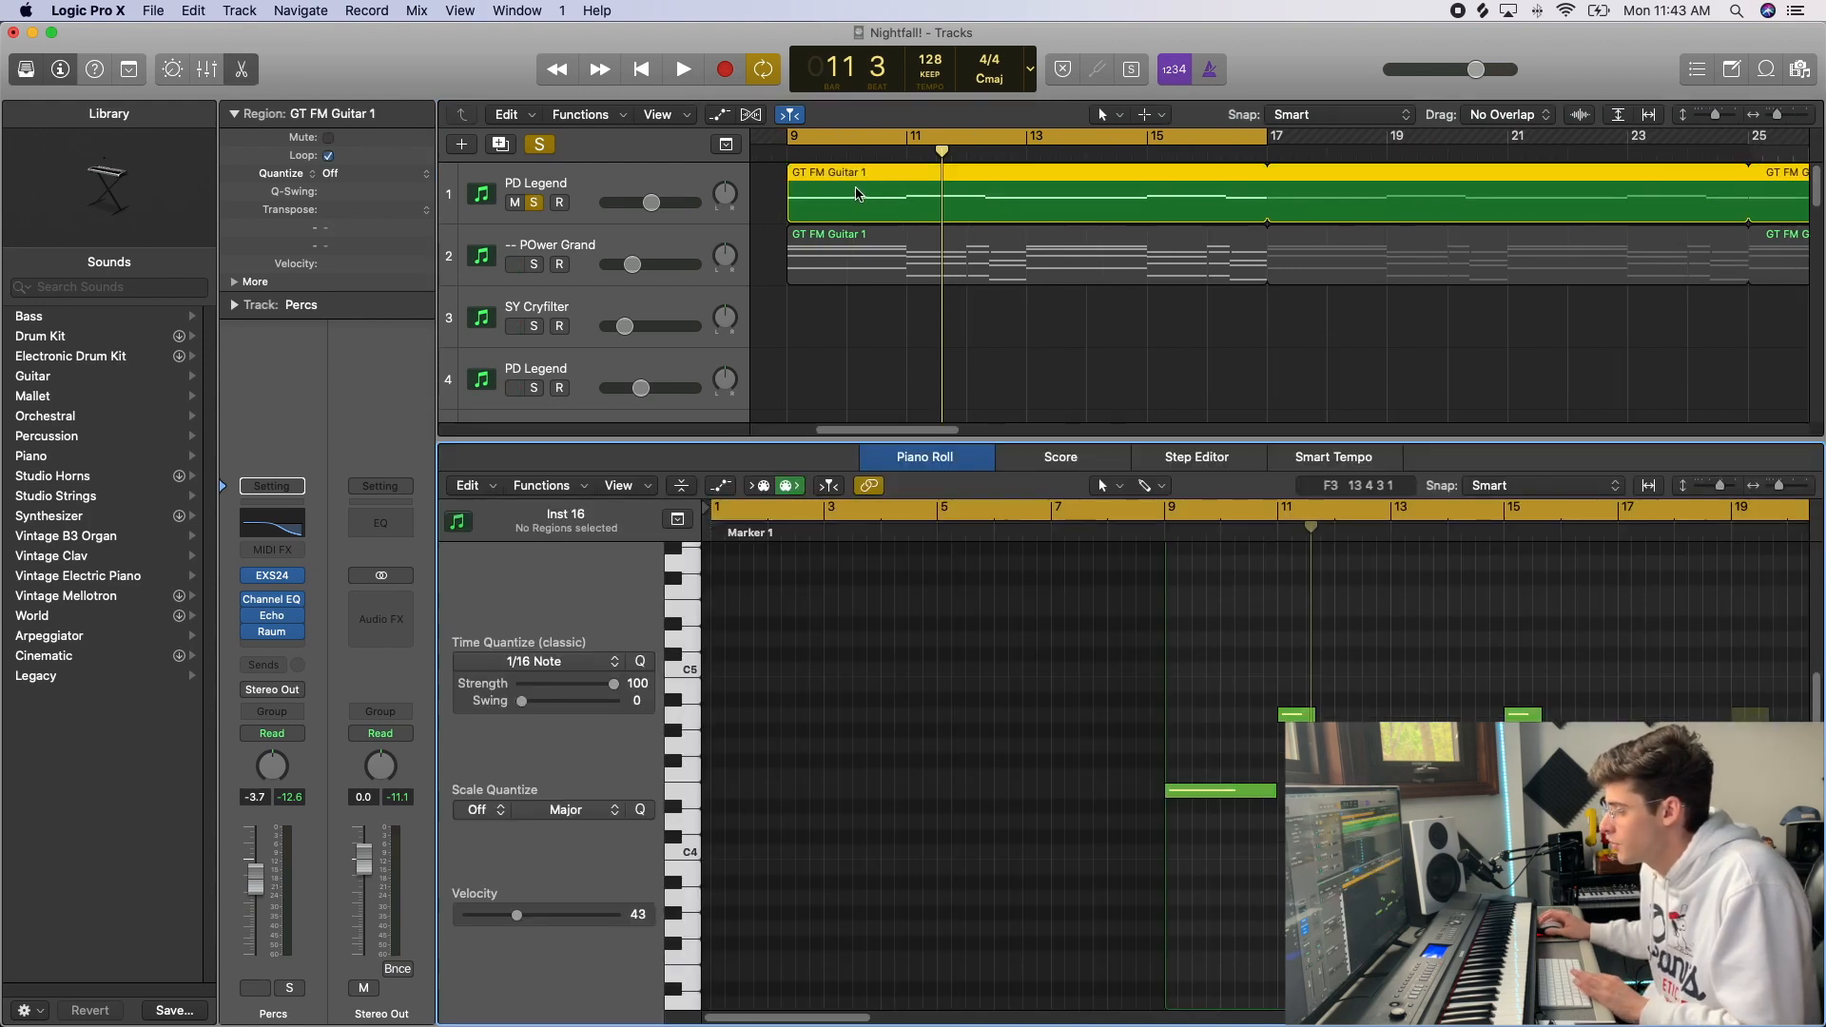
left_click(1232, 793)
left_click(1232, 795)
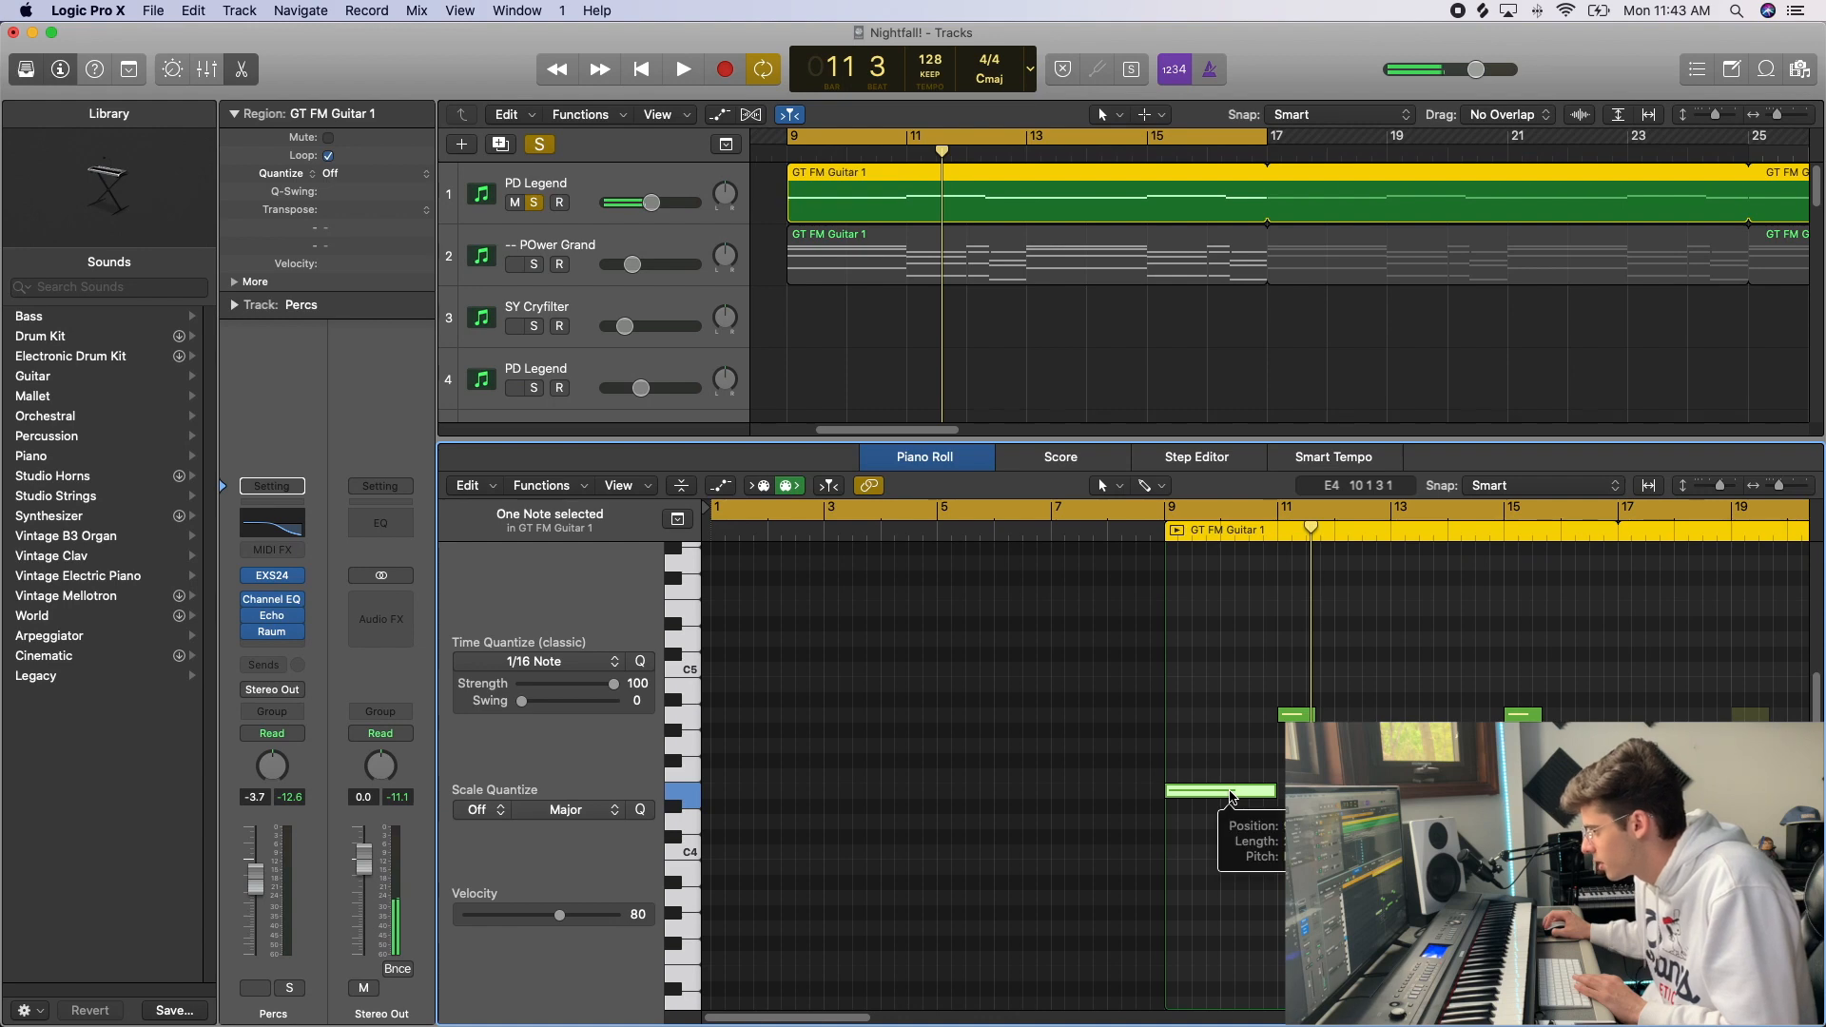
left_click(1233, 795)
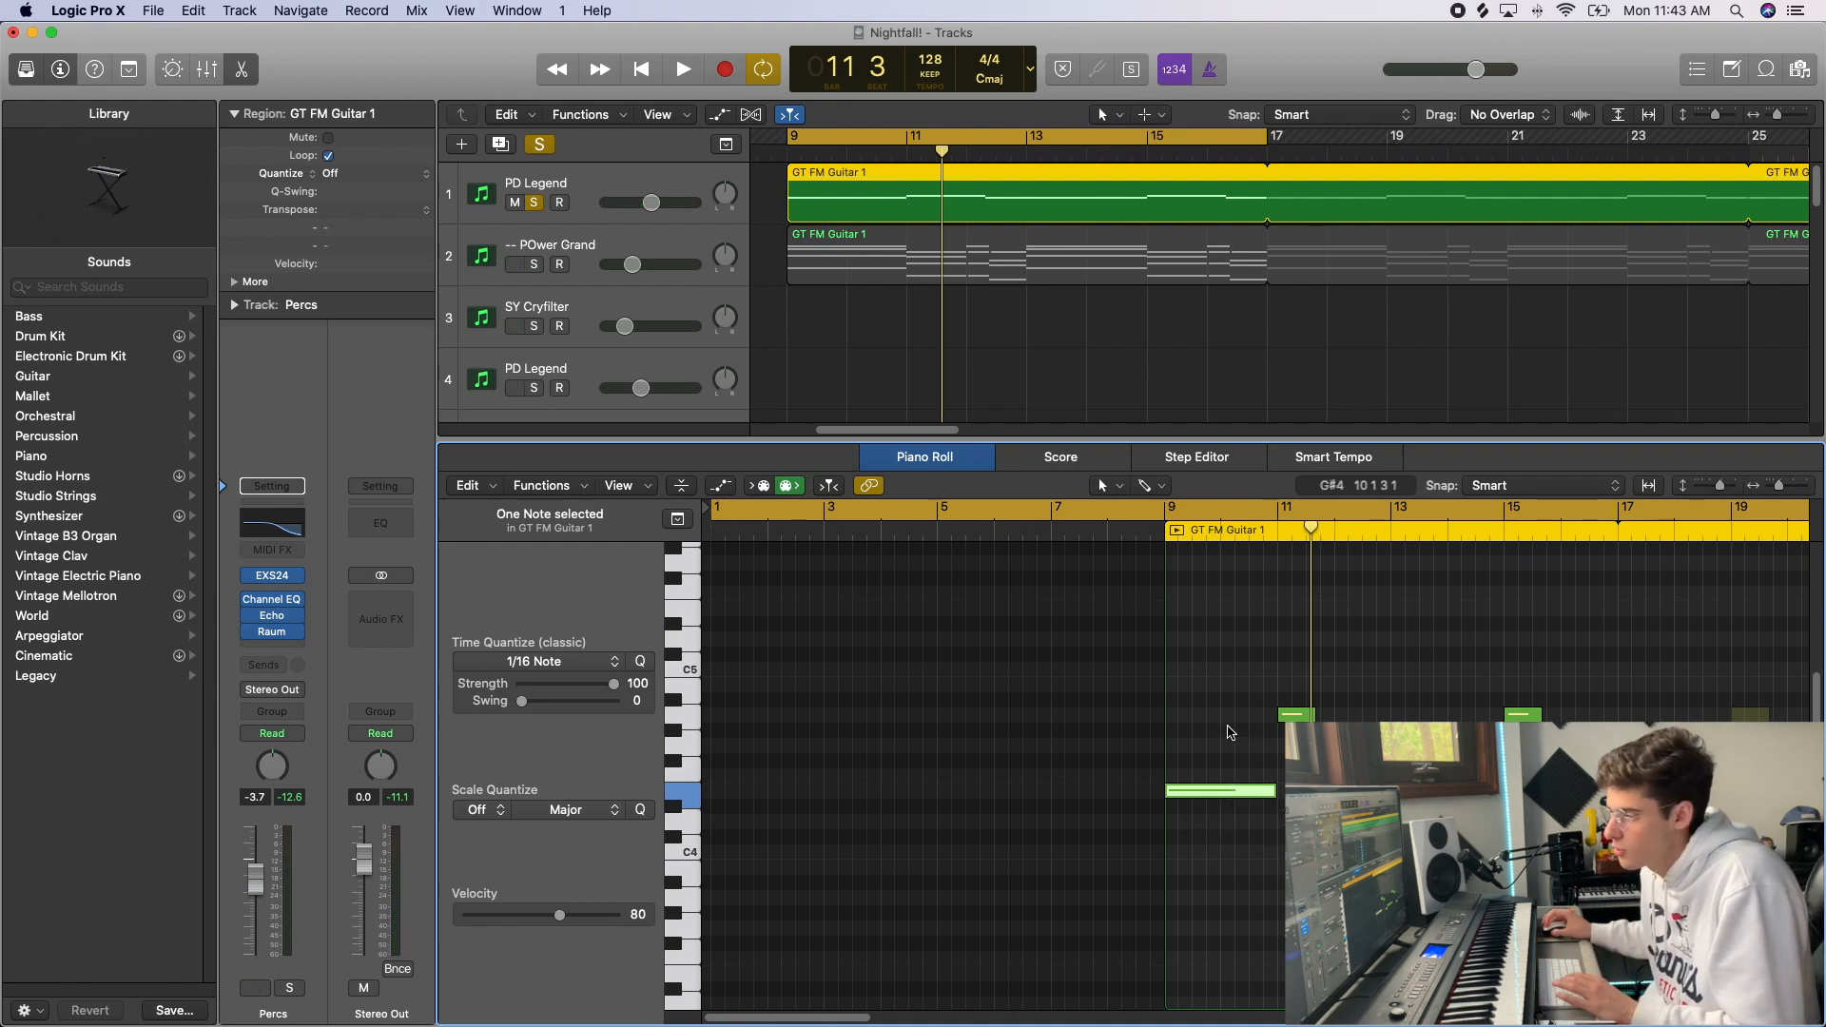
- Select the PD Legend track, play it together with the soloed POwer Grand while examining its melody notes, and stop playback
left_click(671, 187)
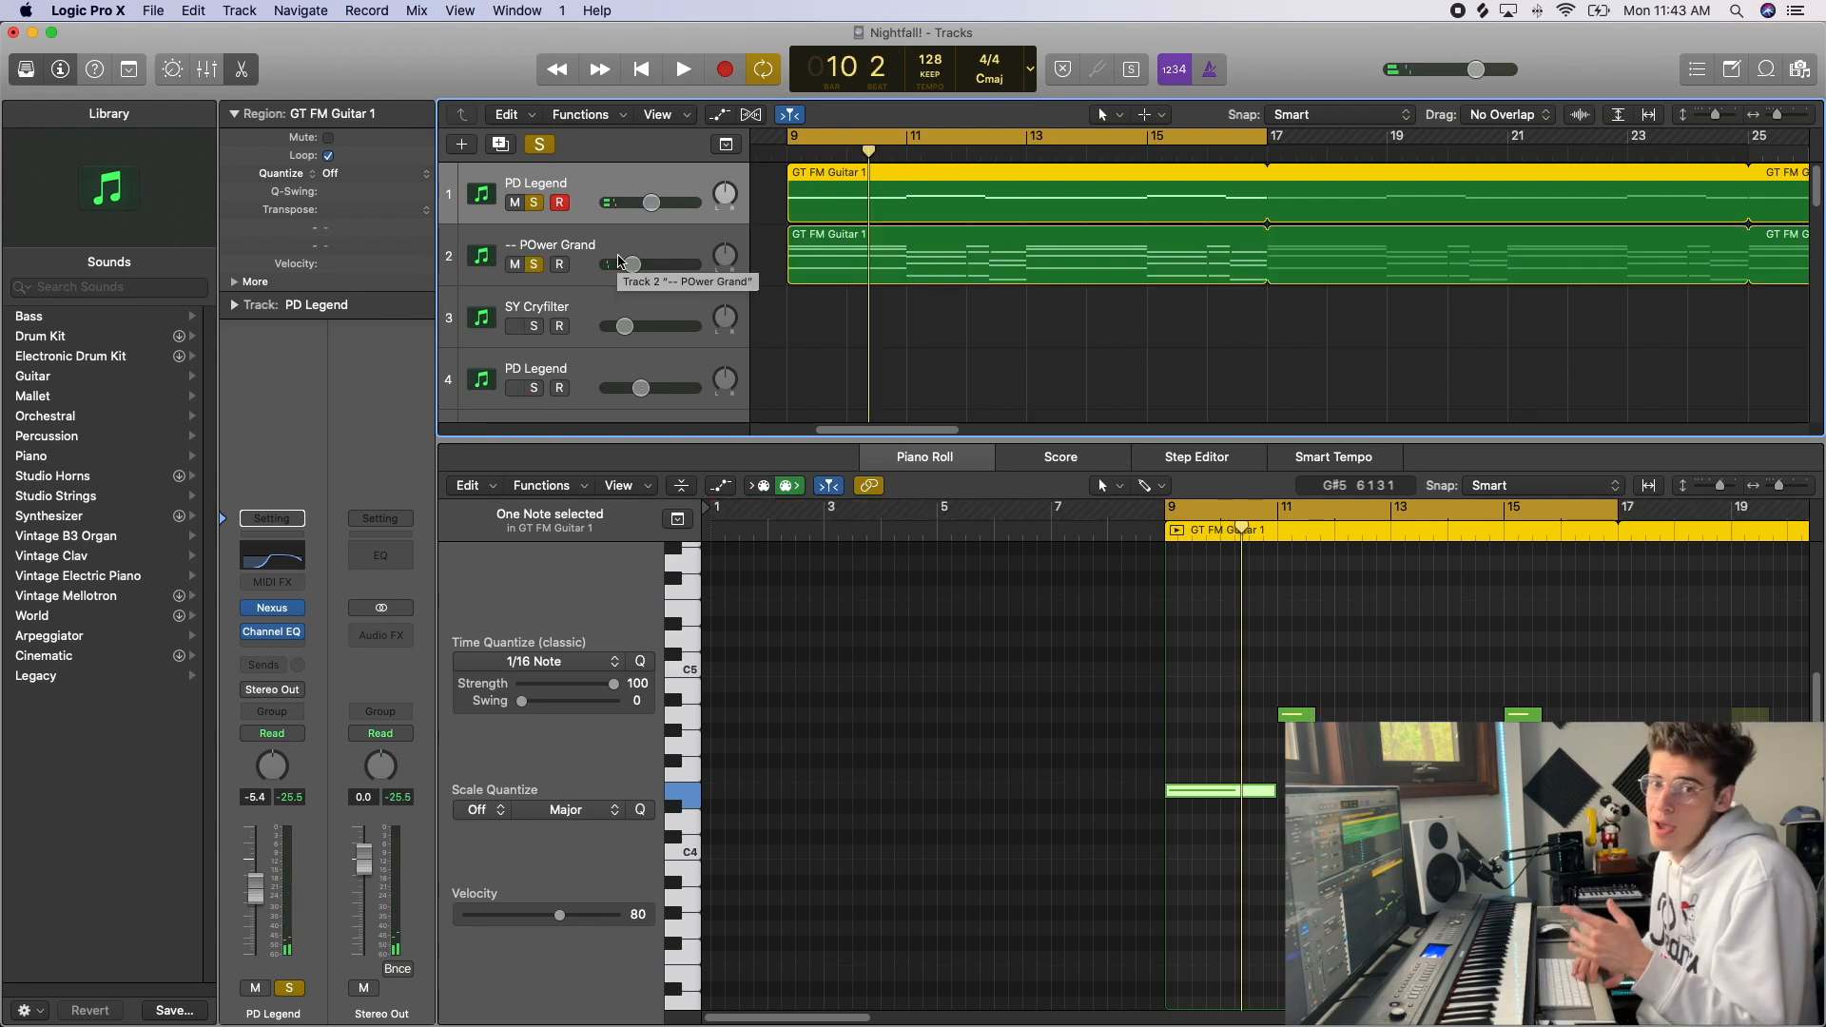
key("space")
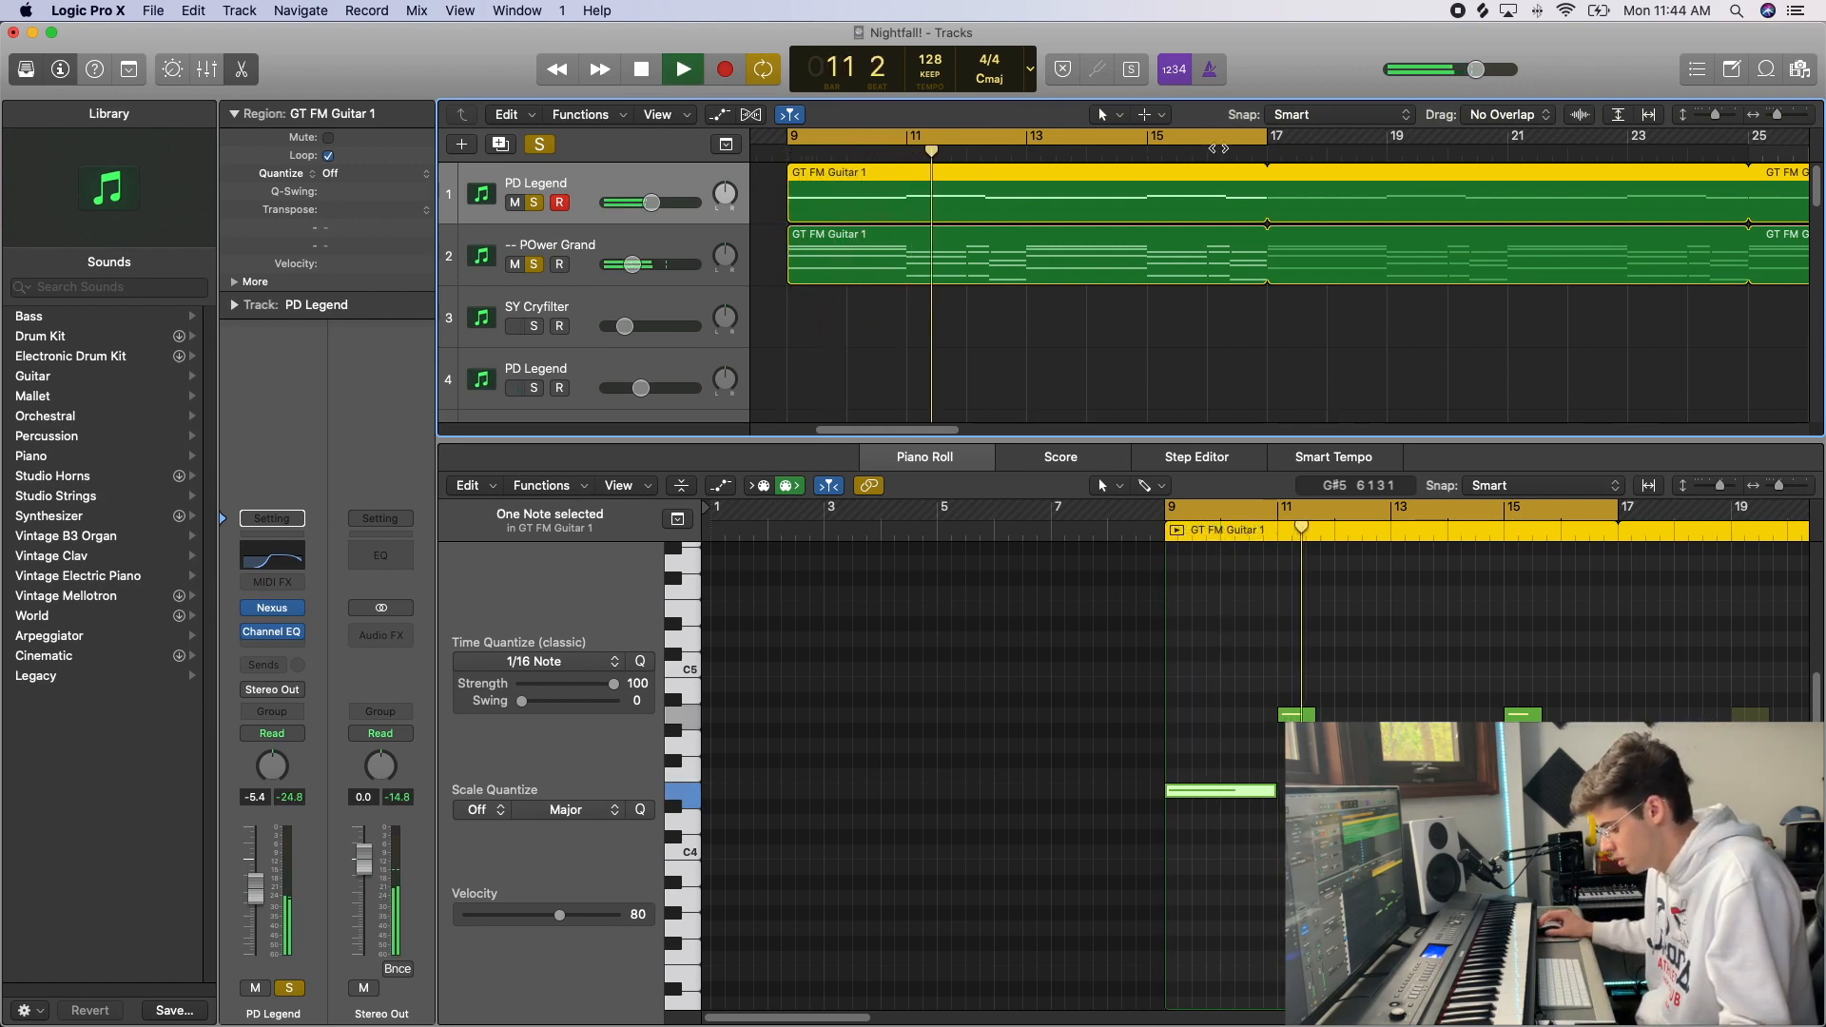
left_click_drag(1778, 486, 1780, 493)
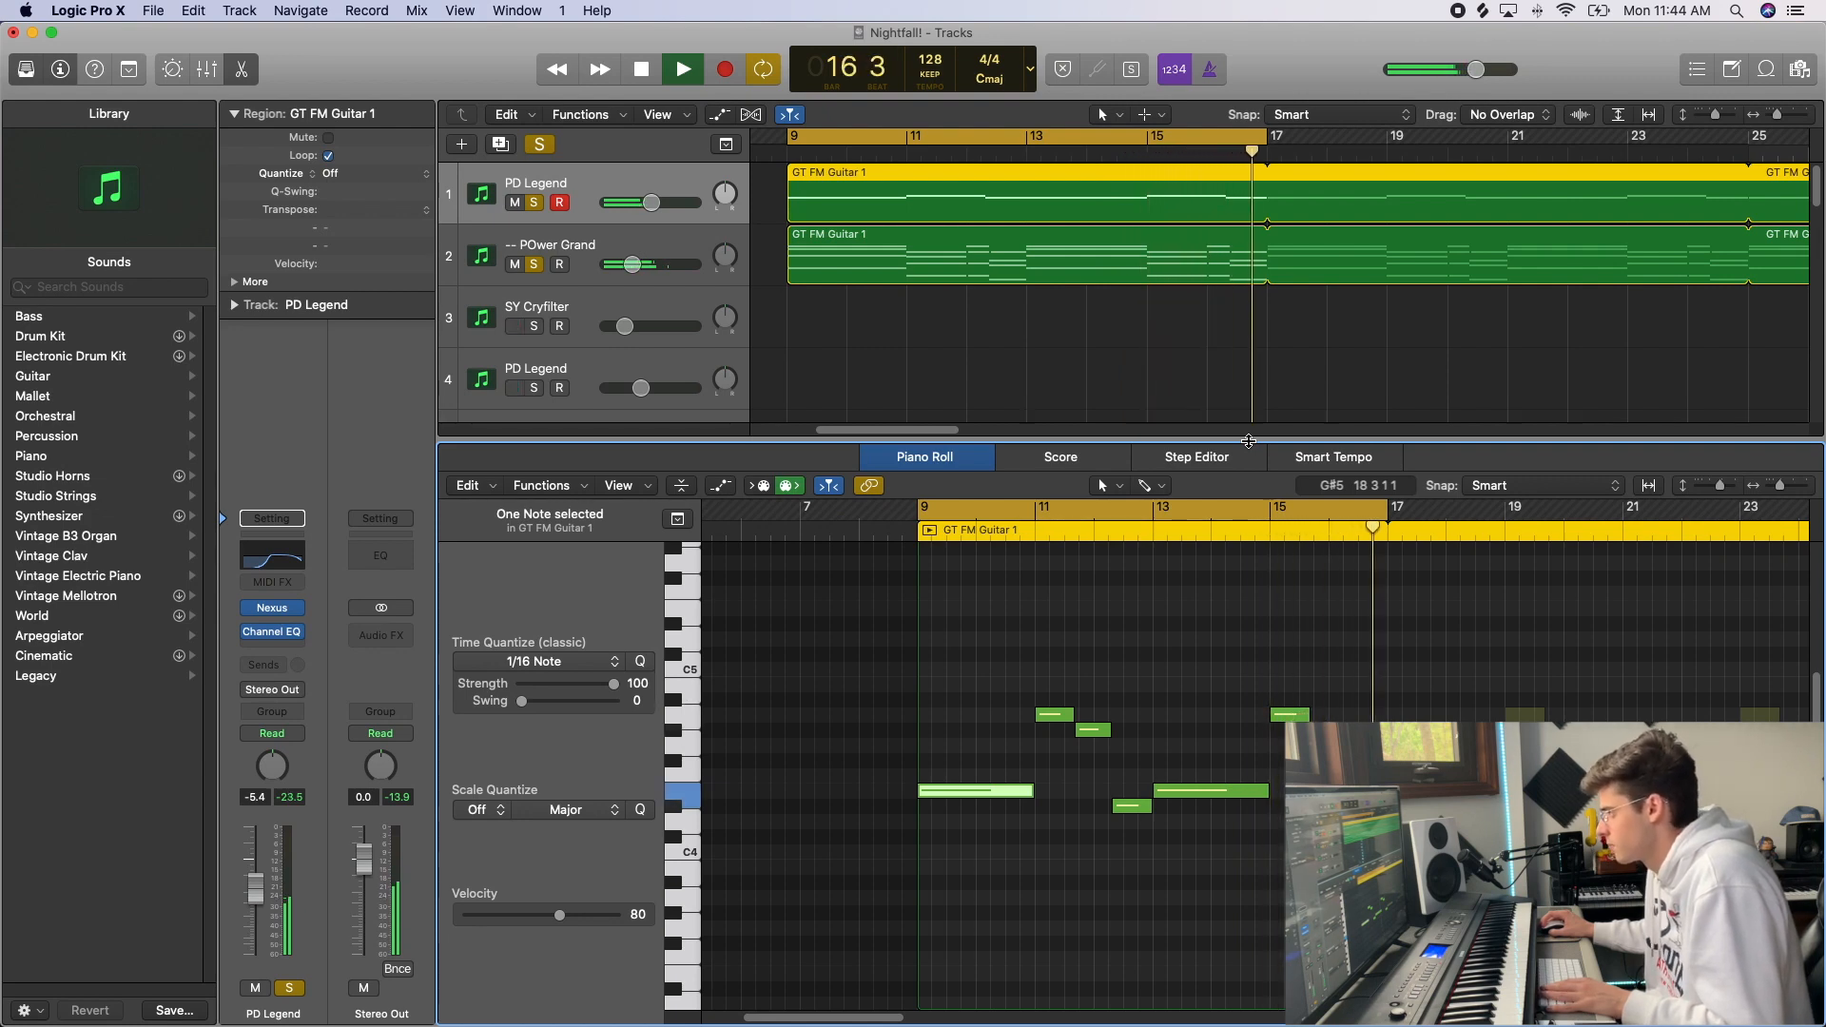
key("space")
- Close the Piano Roll and extend the start of the cycle range back to bar 1
key("p")
left_click(1273, 508)
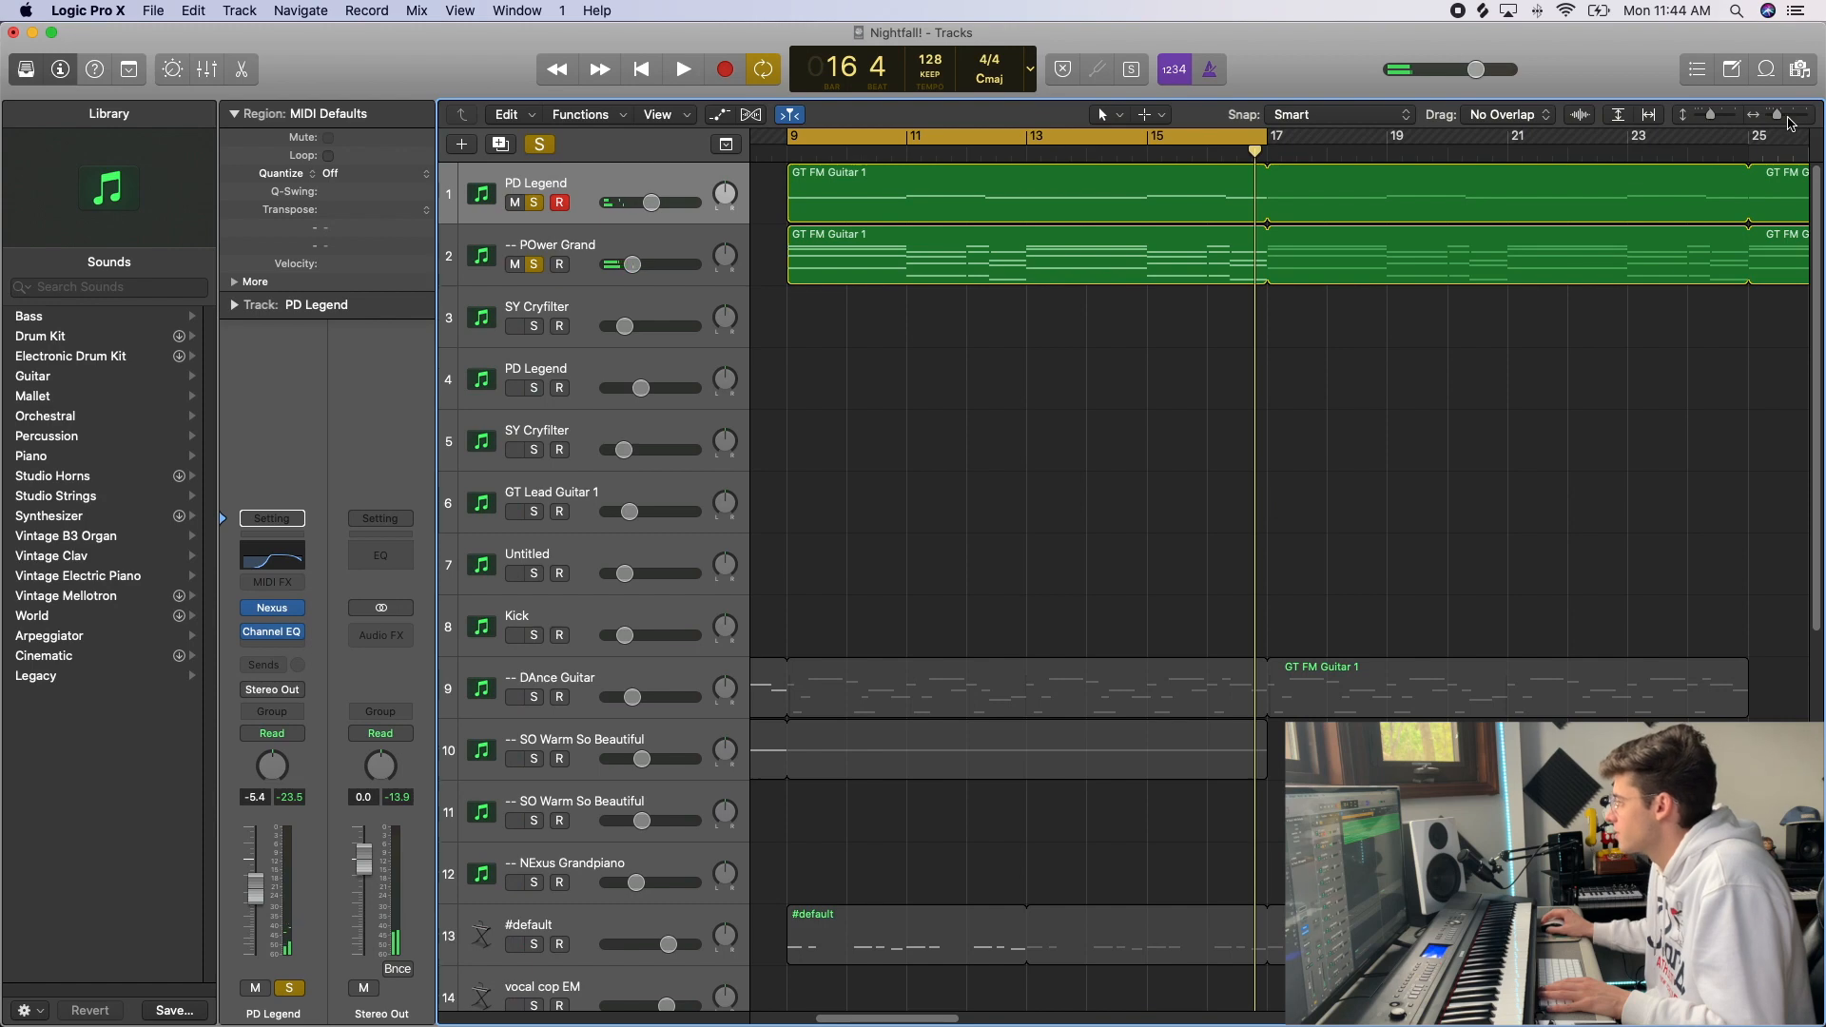
left_click_drag(1788, 118, 1770, 124)
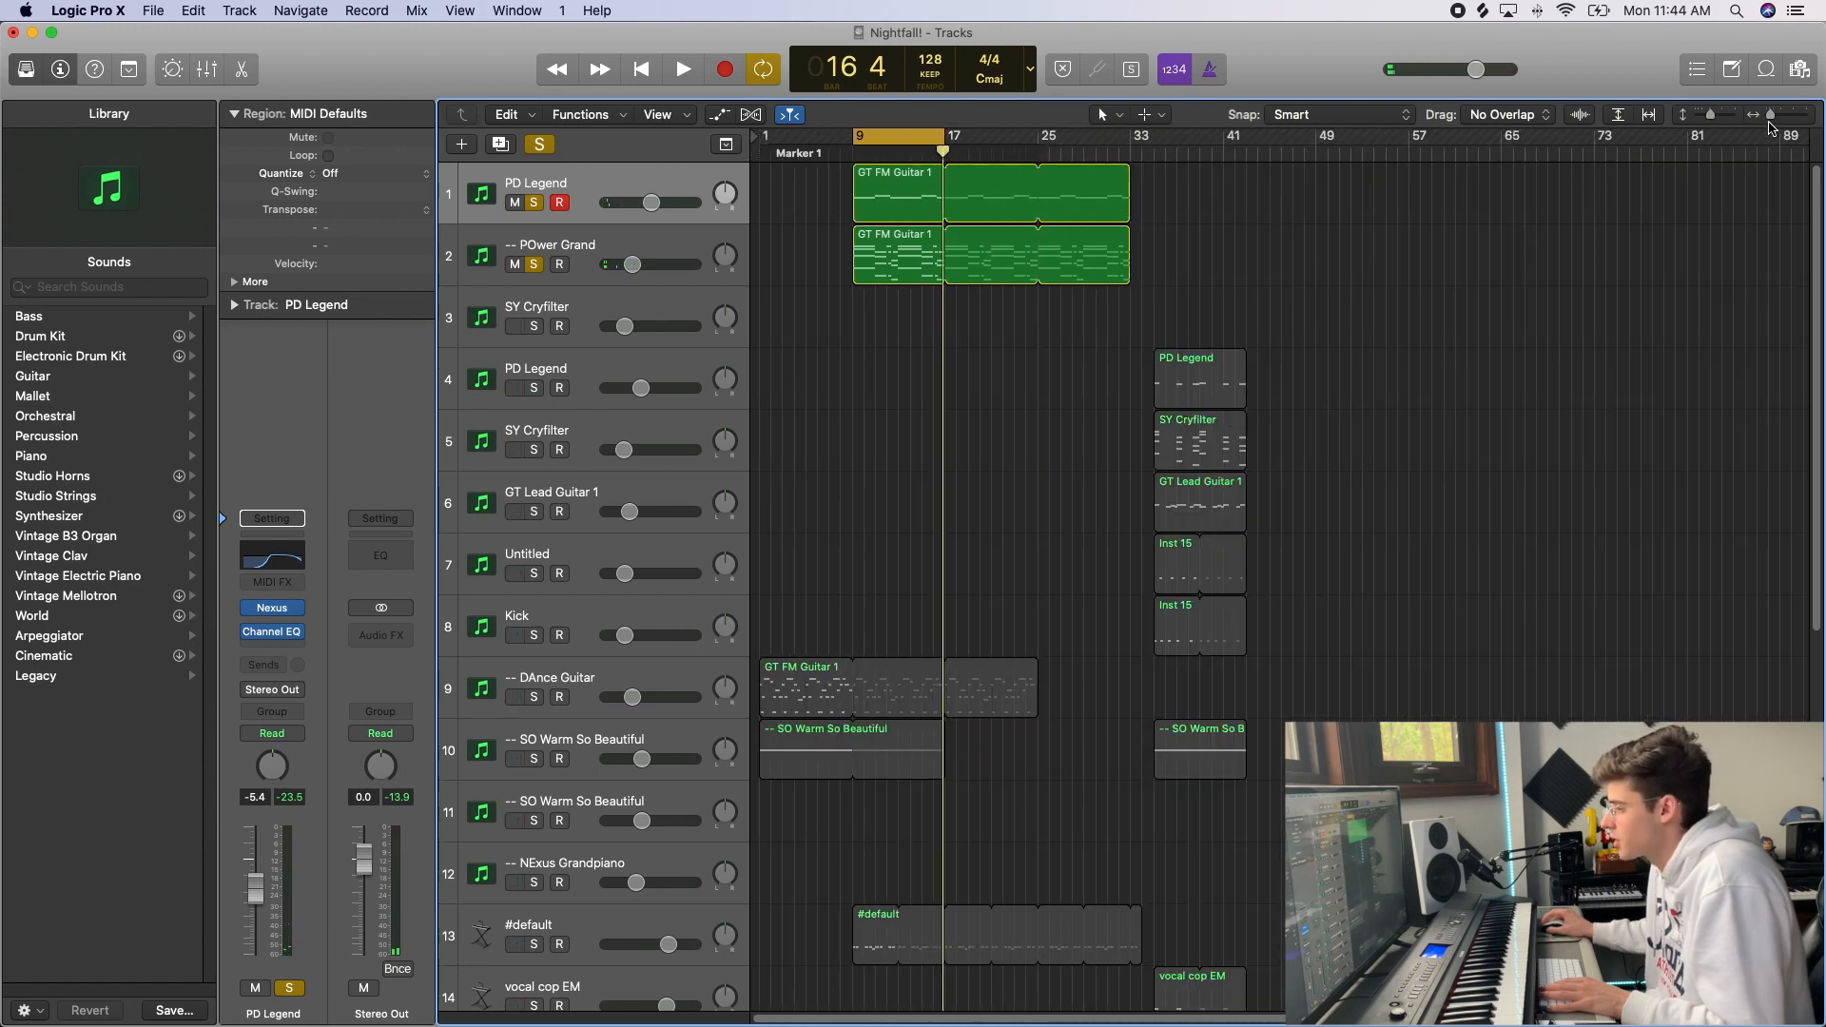
left_click_drag(851, 138, 760, 140)
- Review the PD Legend region's notes in the Piano Roll once more and close the editor
double_click(876, 185)
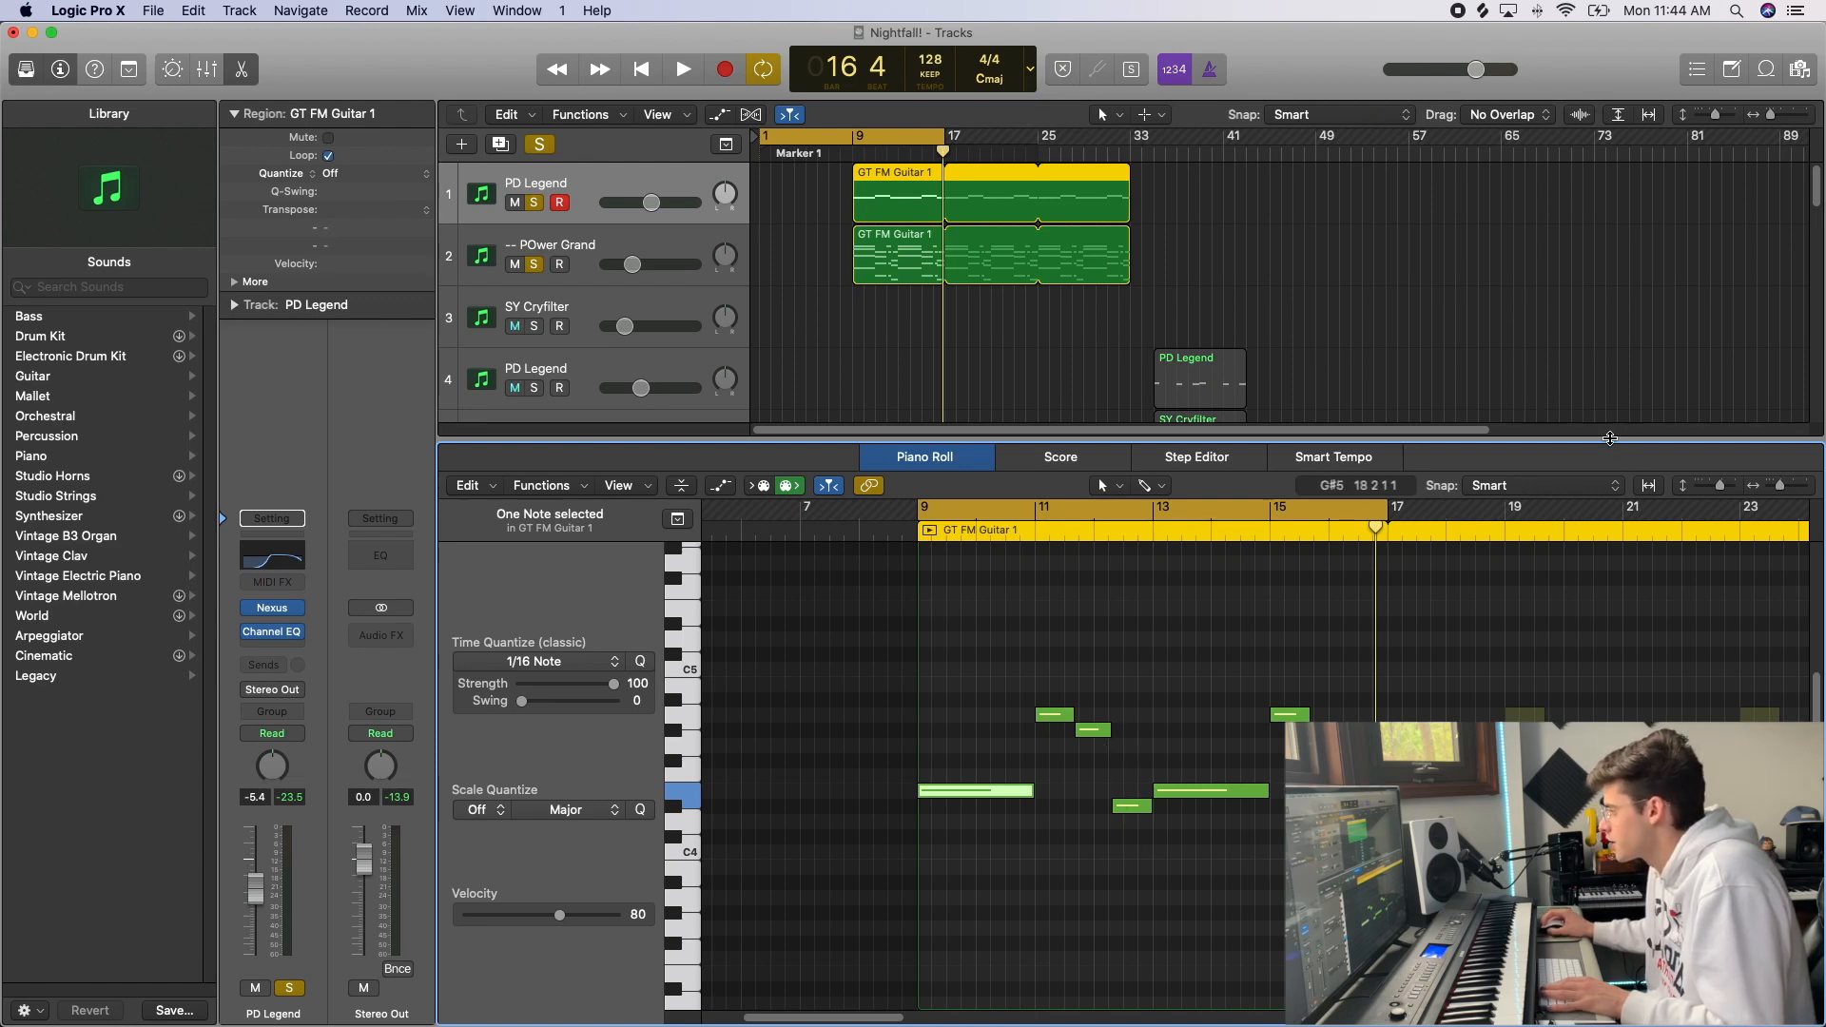
key("p")
left_click(1204, 394)
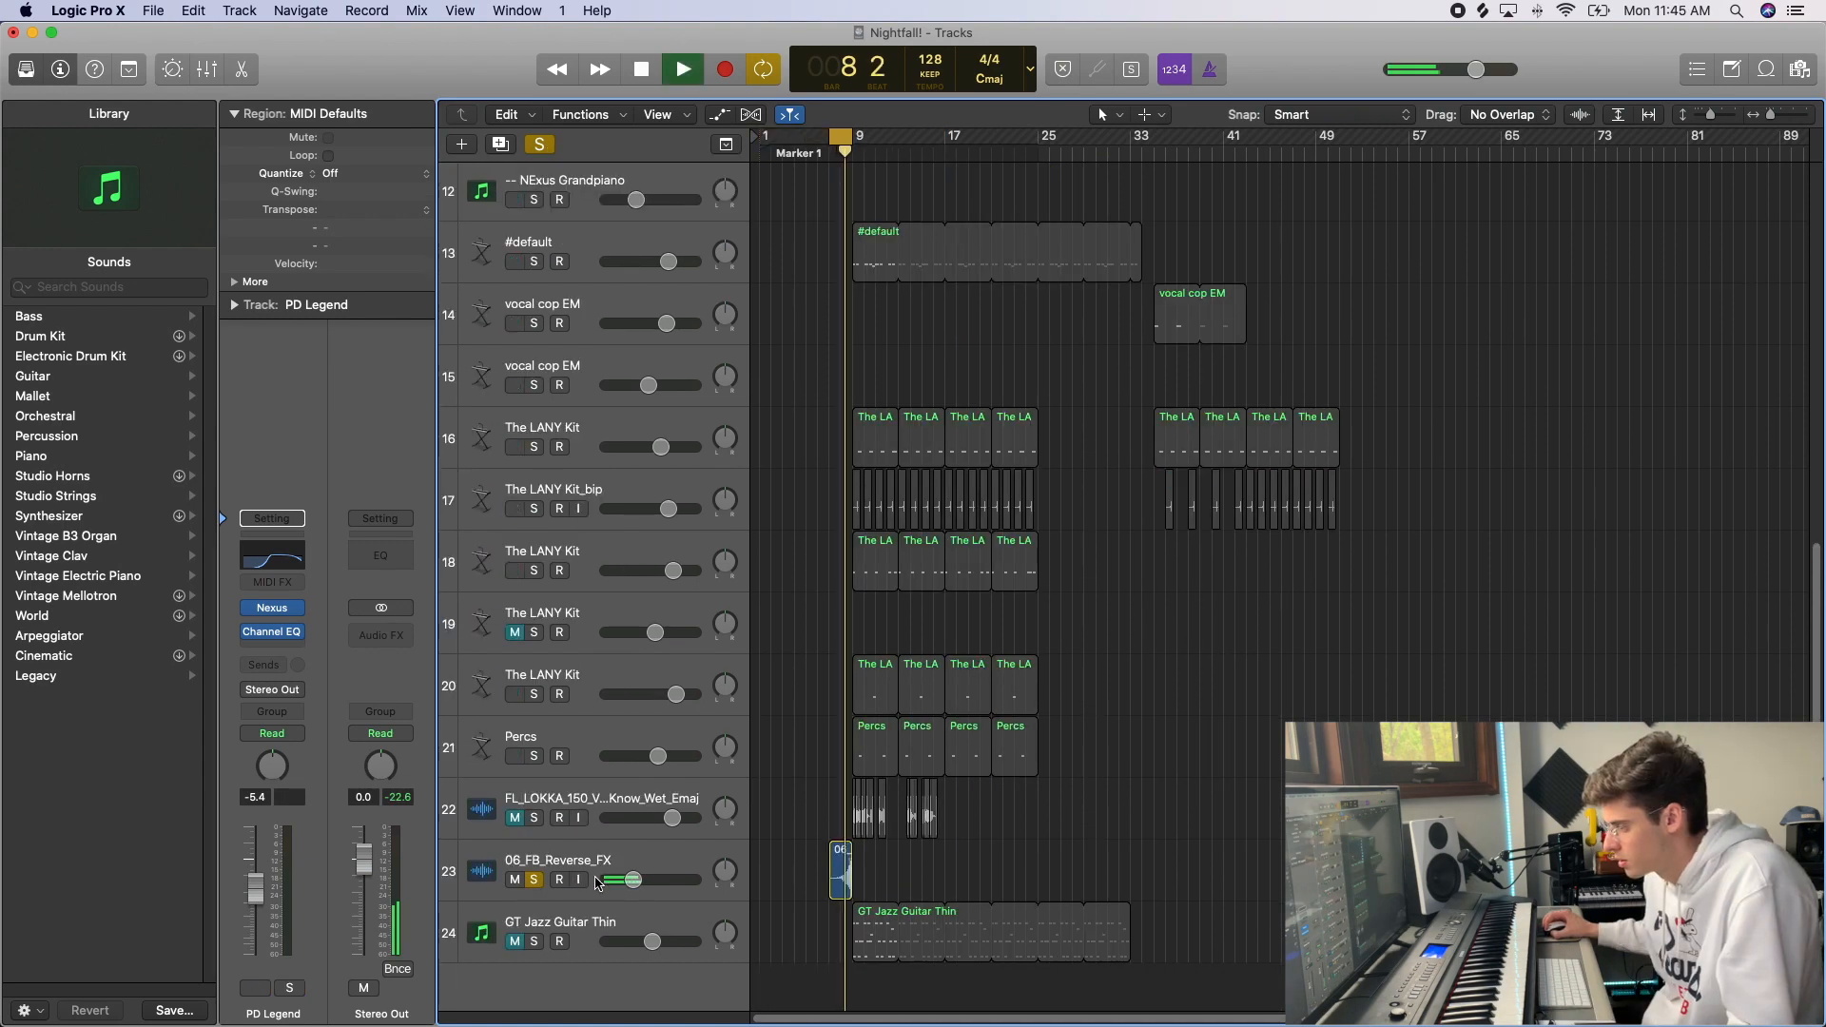
- Raise the volume of the 06_FB_Reverse_FX track slightly during playback
mouse_move(628, 880)
left_mouse_down()
mouse_move(609, 880)
mouse_move(638, 880)
left_mouse_up()
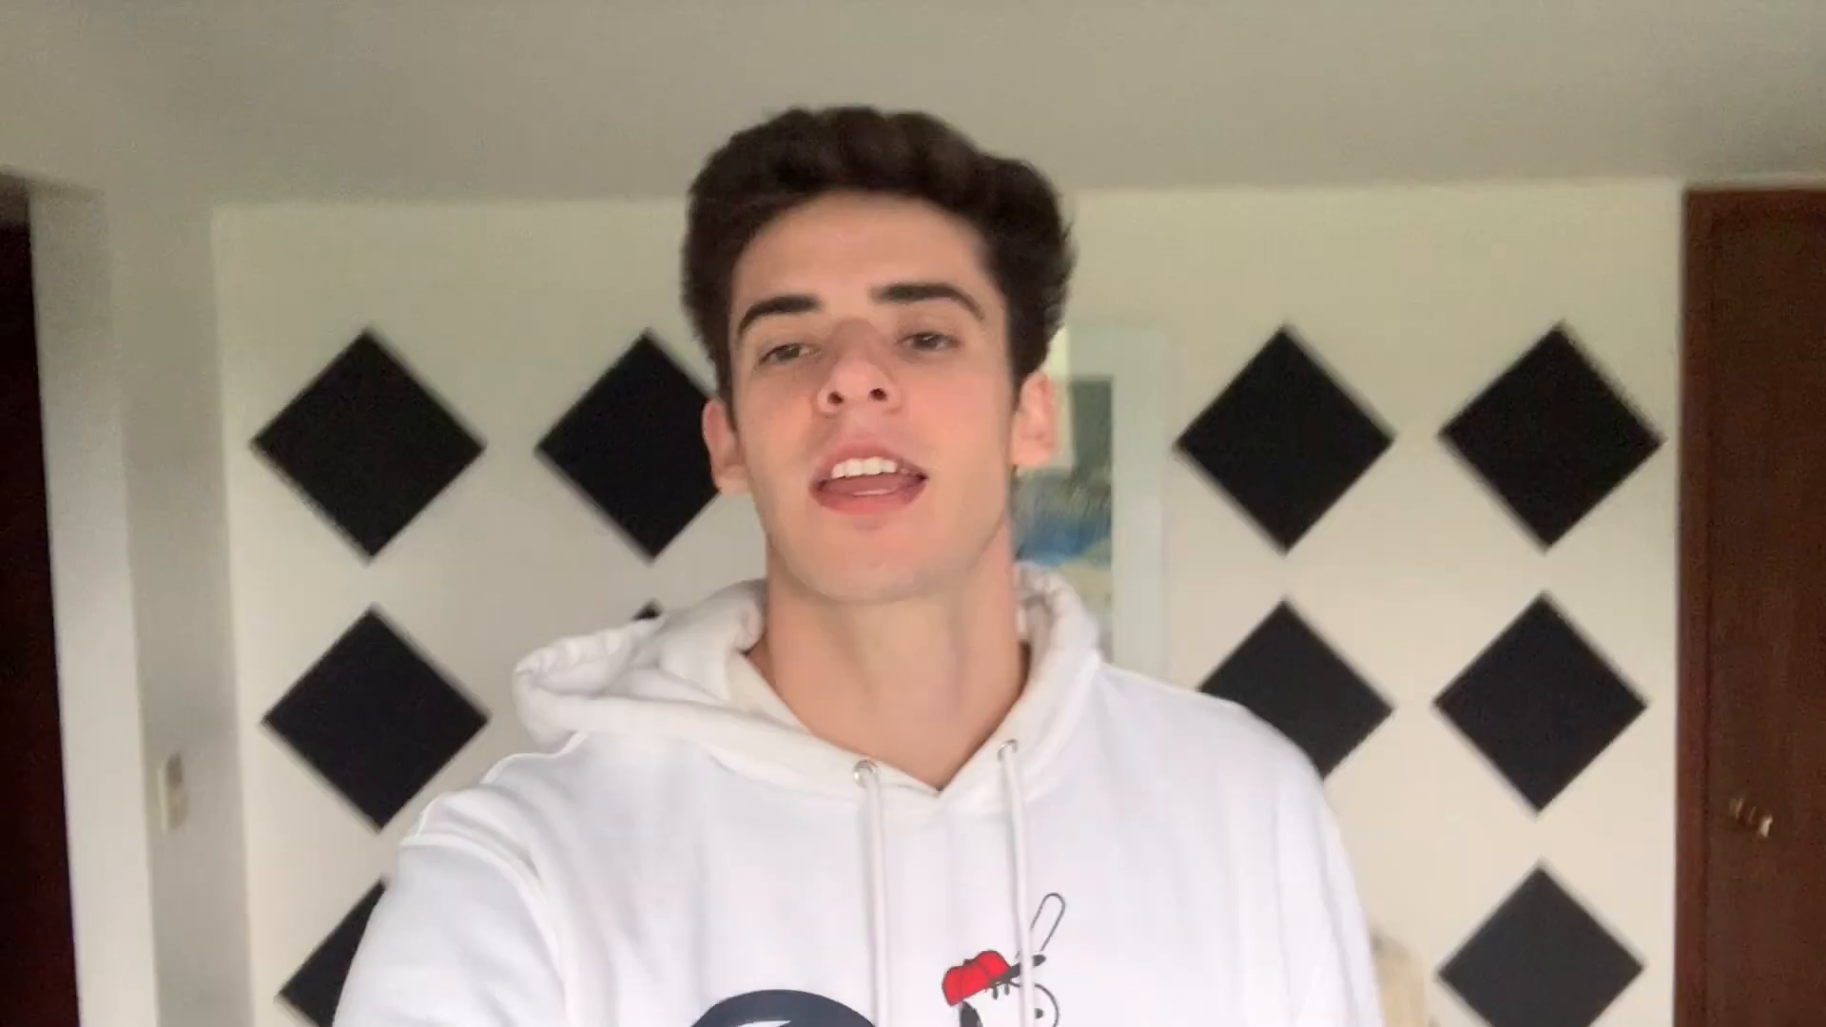